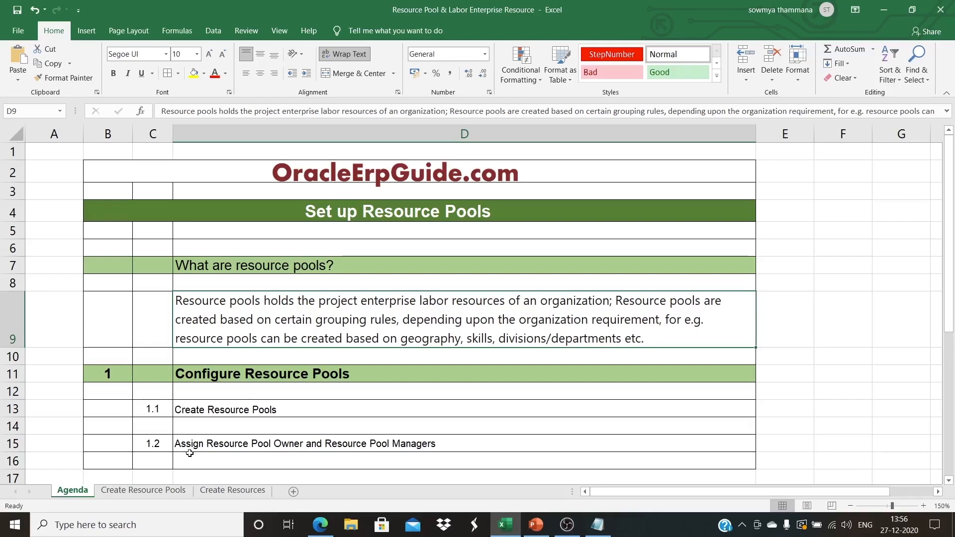
# Show the Create Resource Pools sheet listing pool names, descriptions, owners and managers
pyautogui.click(170, 494)
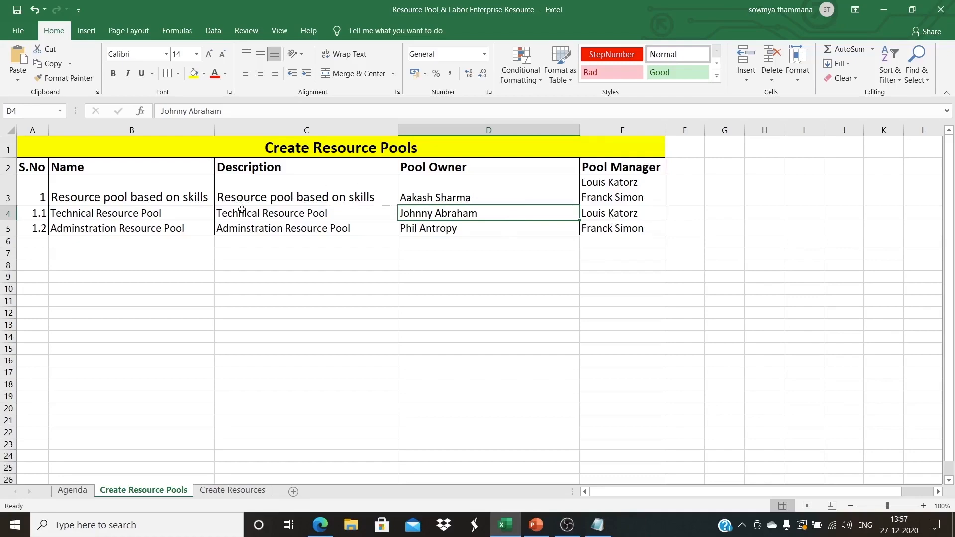
# In Setup and Maintenance, choose the Project Execution Management offering
pyautogui.moveTo(321, 525)
pyautogui.click(312, 474)
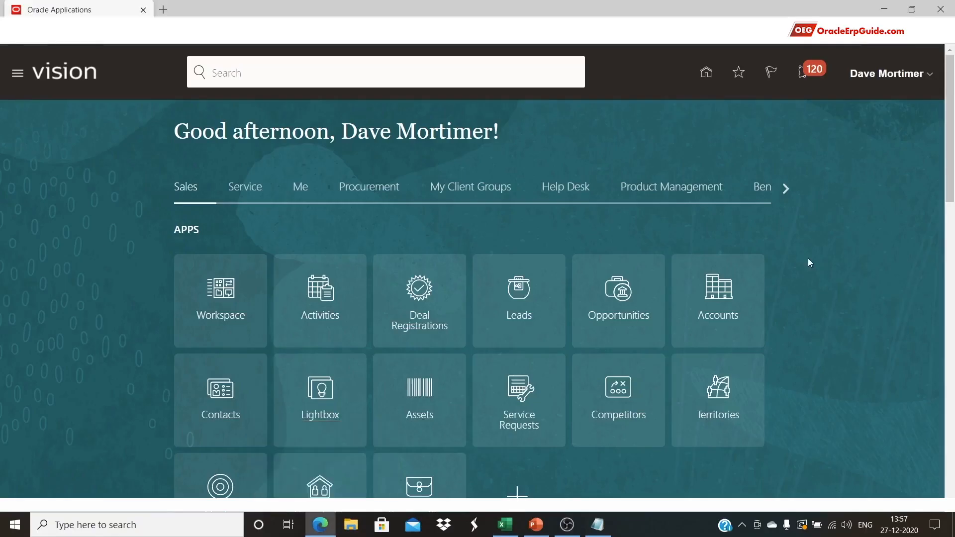
pyautogui.click(890, 73)
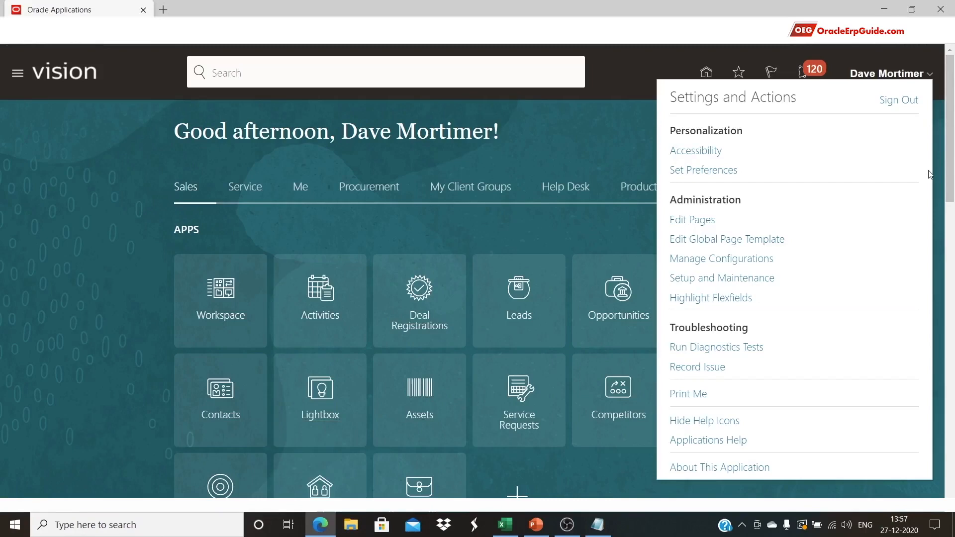
pyautogui.click(770, 282)
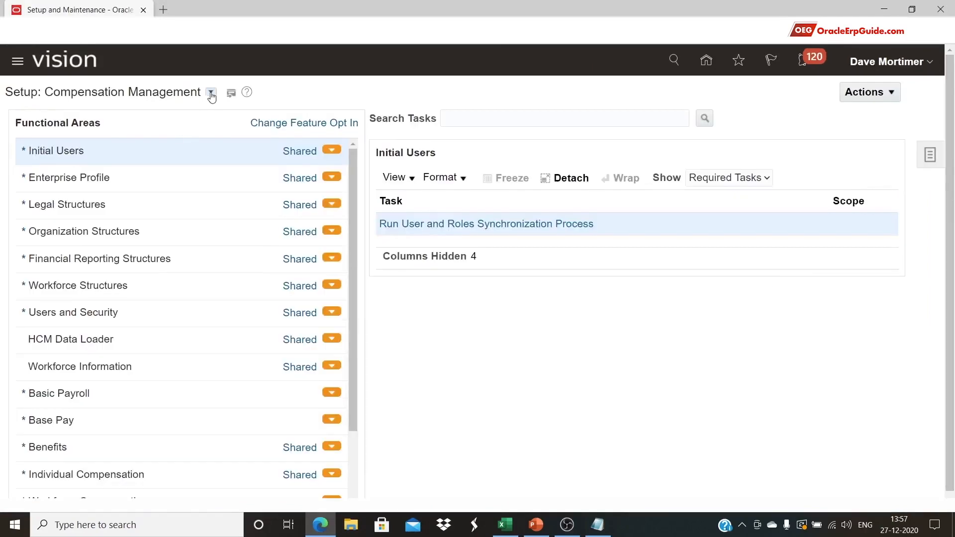
pyautogui.click(211, 92)
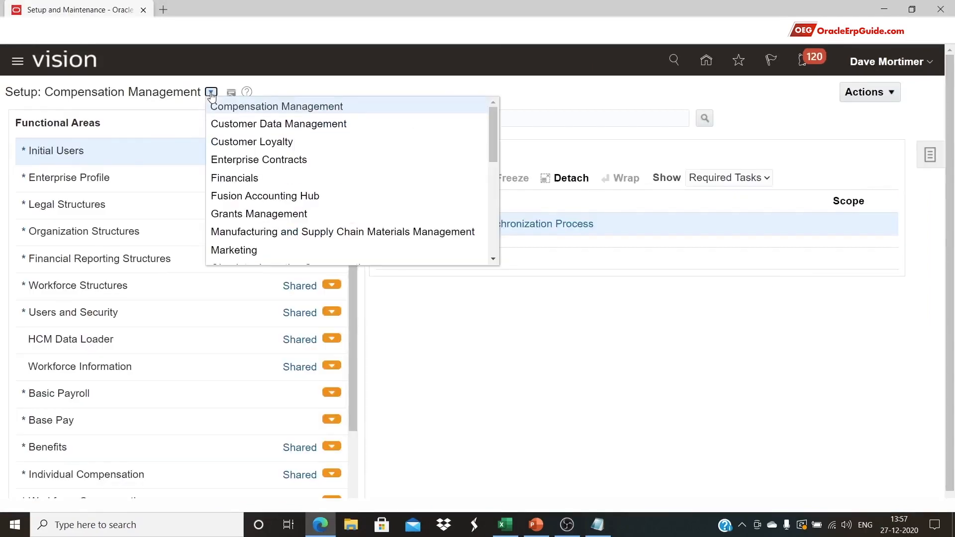
pyautogui.scroll(-1, 251, 159)
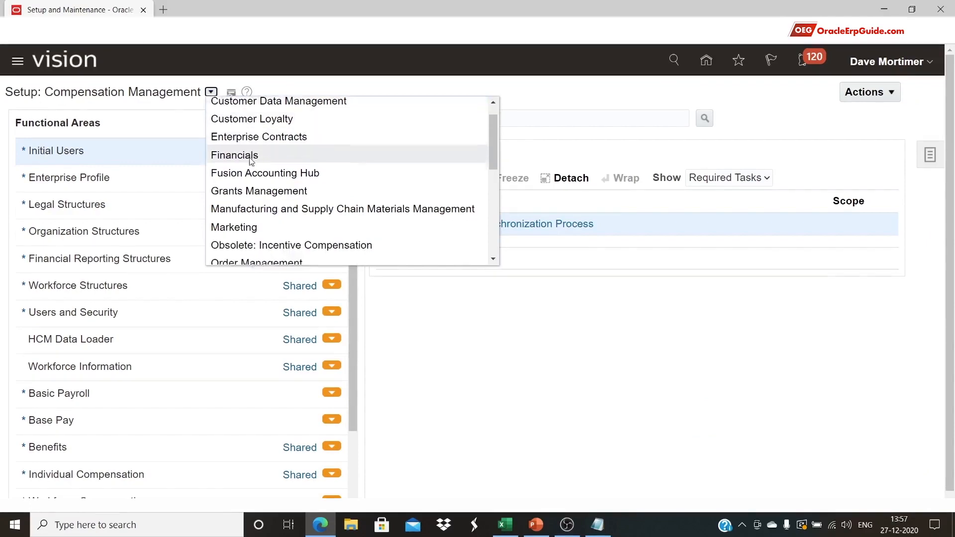
pyautogui.scroll(-2, 254, 171)
pyautogui.click(271, 240)
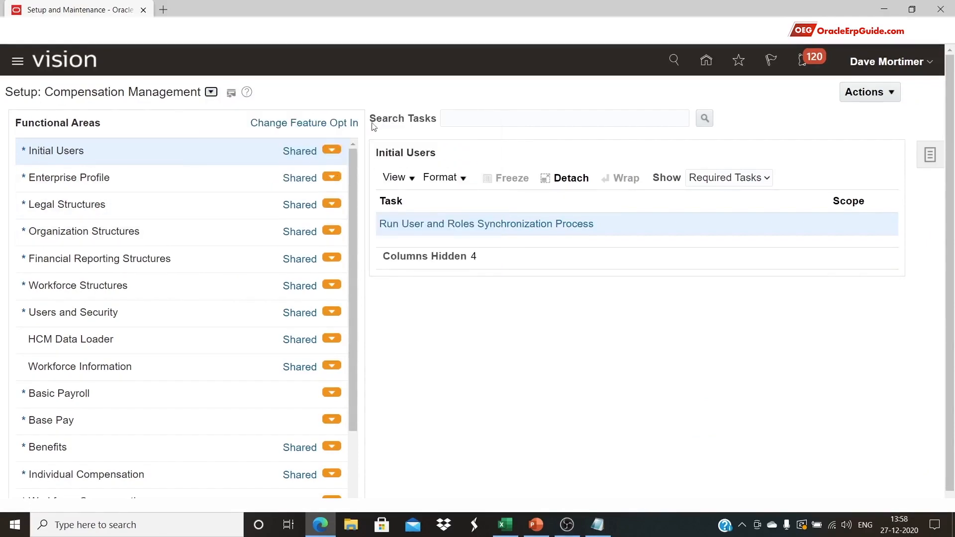
# Search the setup tasks for 'manage resource pool' and open Manage Resource Pools
pyautogui.click(491, 117)
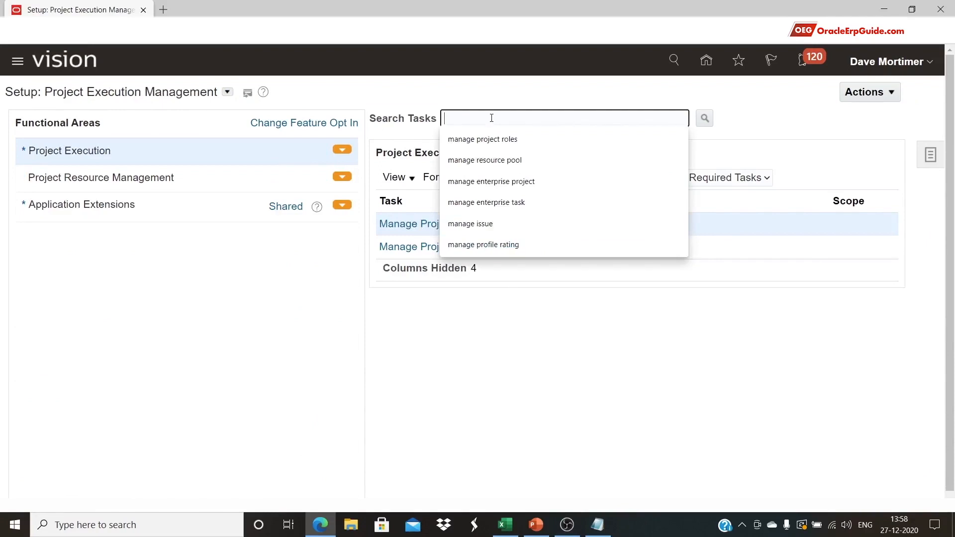
pyautogui.write('manage e')
pyautogui.press('BackSpace')
pyautogui.write('r')
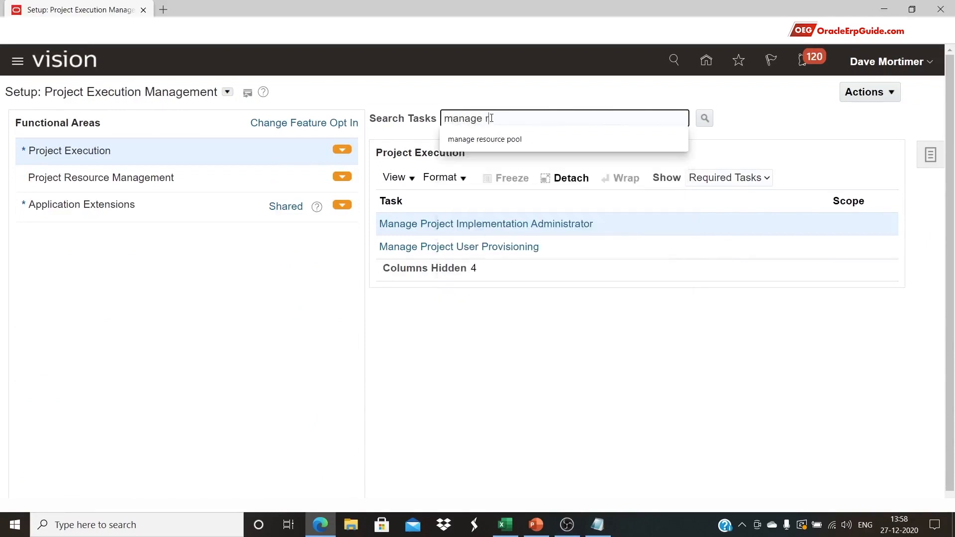
pyautogui.write('esource pool')
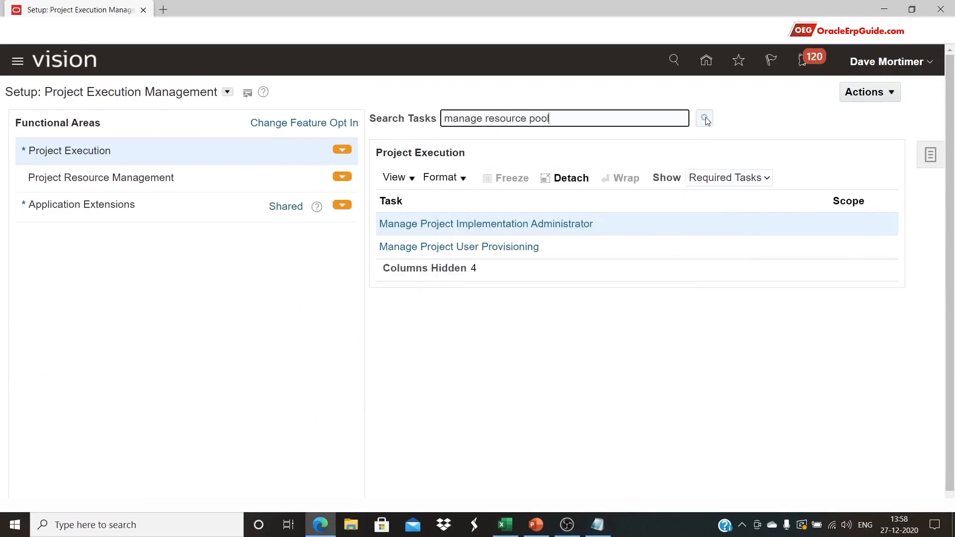
pyautogui.click(705, 119)
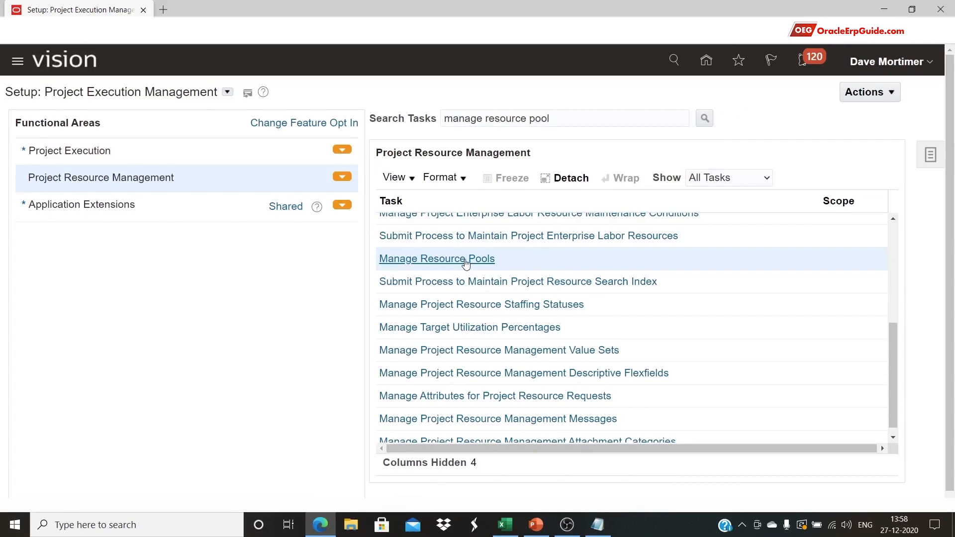
pyautogui.click(465, 261)
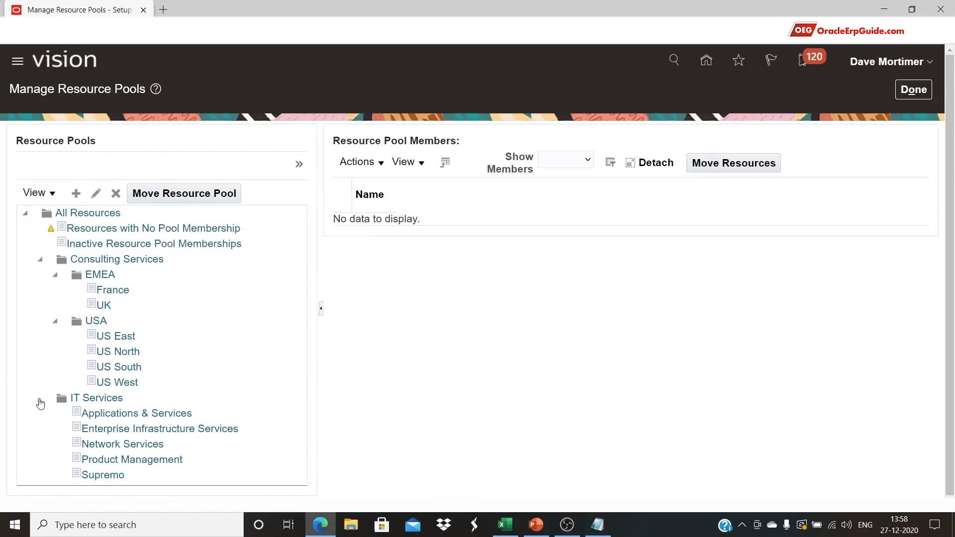
# Collapse the IT Services, USA and Consulting Services branches and create a new pool under All Resources
pyautogui.click(40, 399)
pyautogui.click(56, 321)
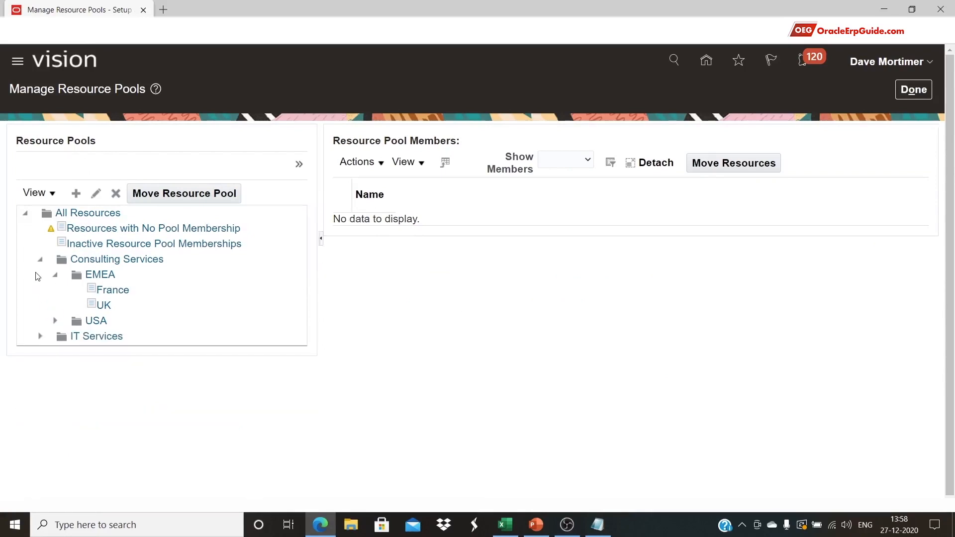
pyautogui.click(41, 262)
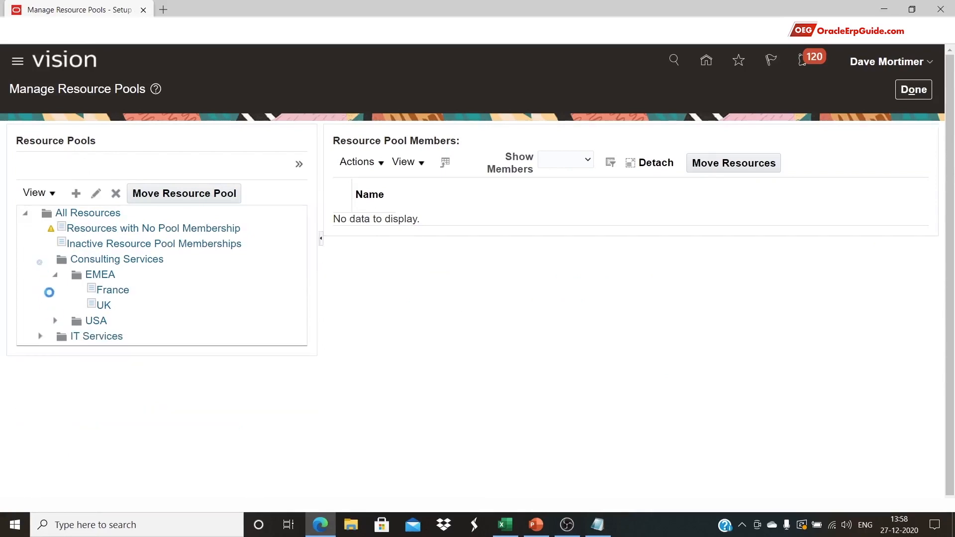
pyautogui.click(81, 213)
pyautogui.click(164, 353)
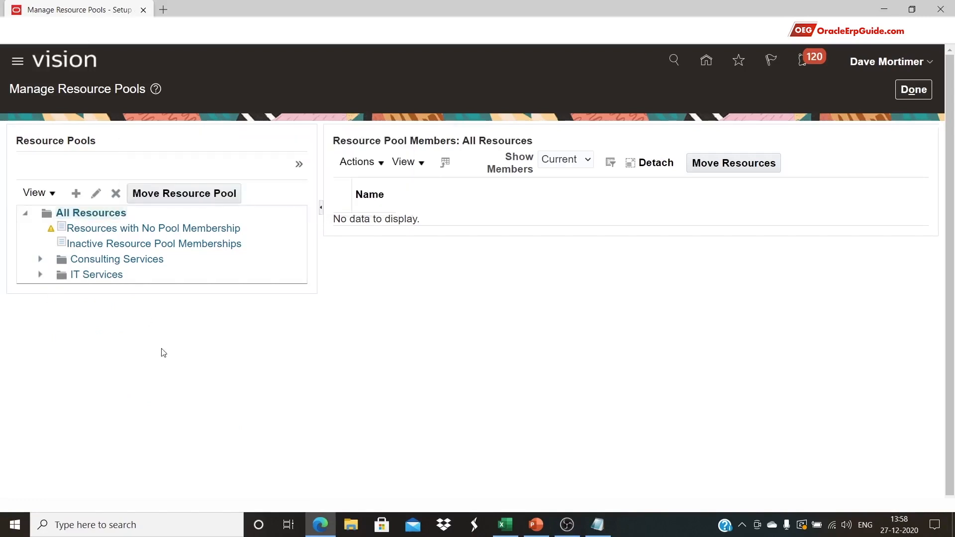
pyautogui.click(96, 217)
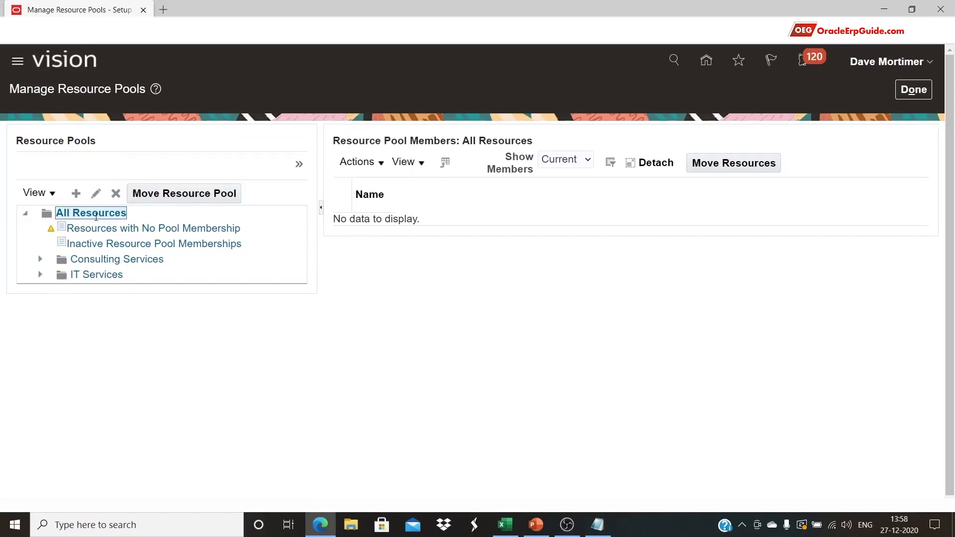
pyautogui.click(76, 194)
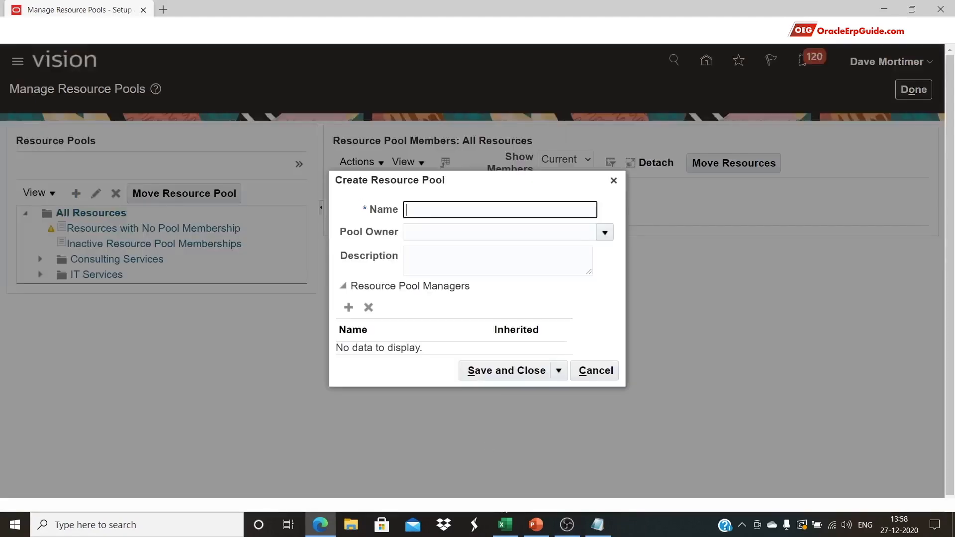
# Fill the pool name and description with 'Resource pool based on skills' from cell B3
pyautogui.click(505, 525)
pyautogui.click(158, 198)
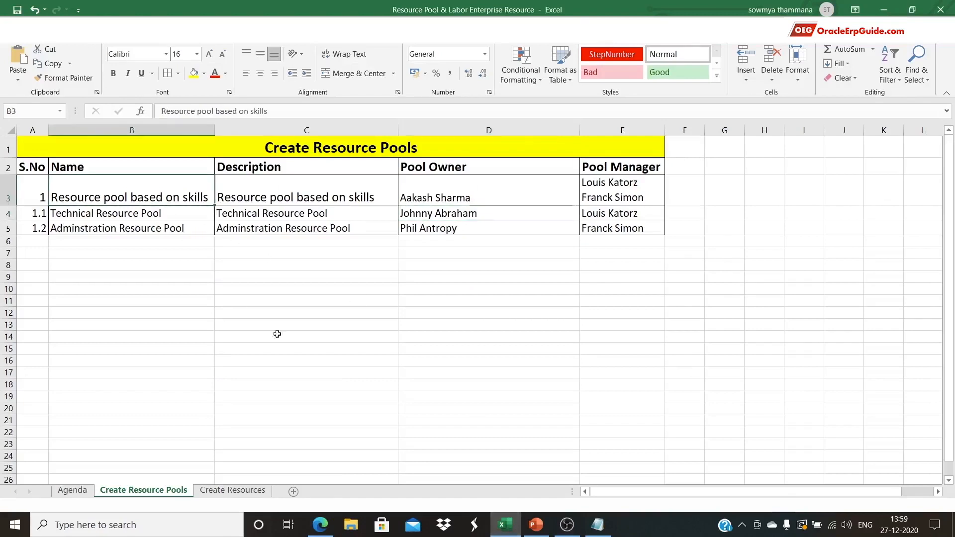
pyautogui.hotkey('ctrl', 'c')
pyautogui.hotkey('alt', 'Tab')
pyautogui.hotkey('ctrl', 'v')
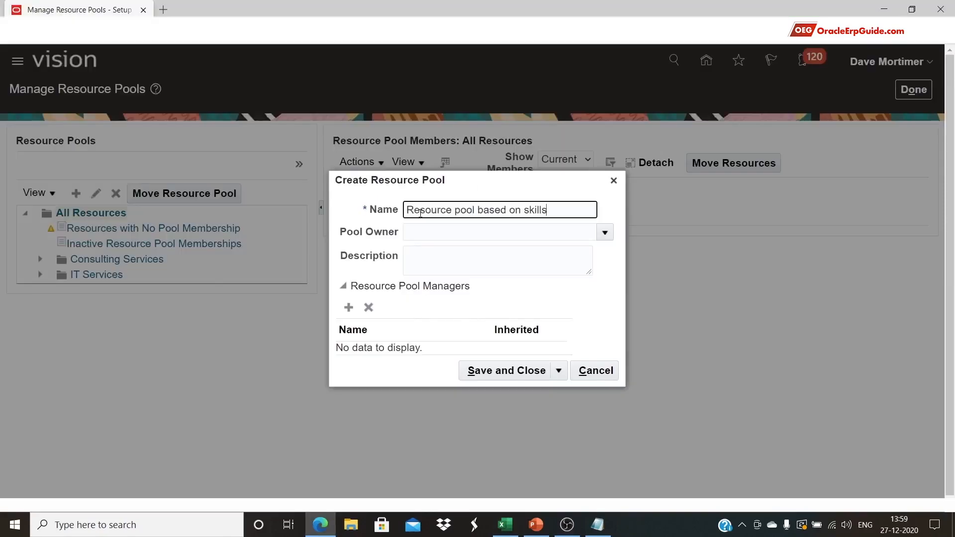
pyautogui.click(433, 256)
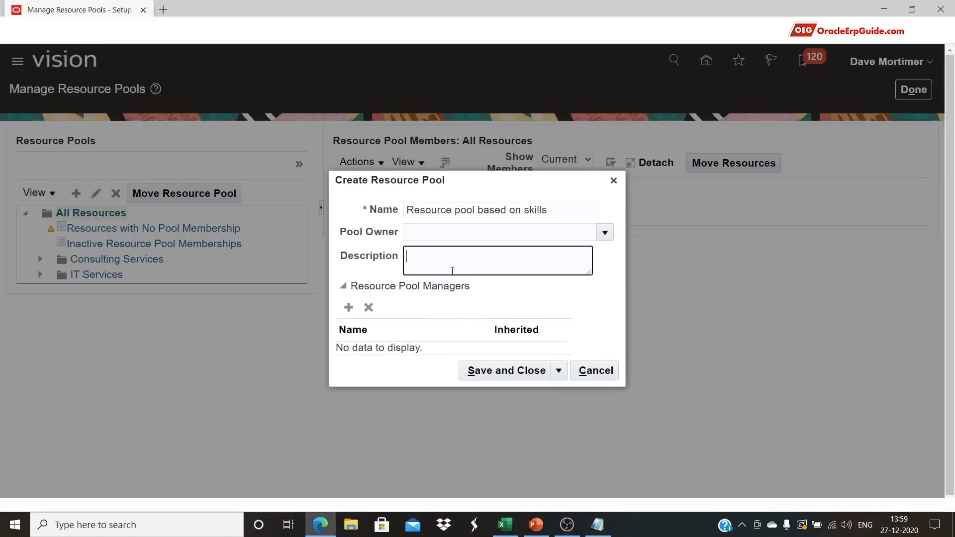
pyautogui.hotkey('ctrl', 'v')
# Set the pool owner to the person listed in cell D3
pyautogui.hotkey('alt', 'Tab')
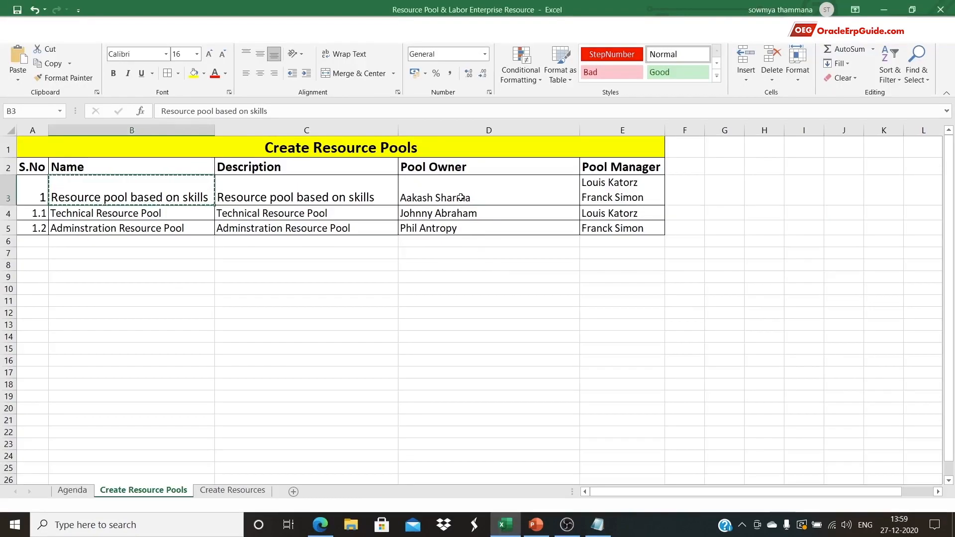
pyautogui.click(460, 197)
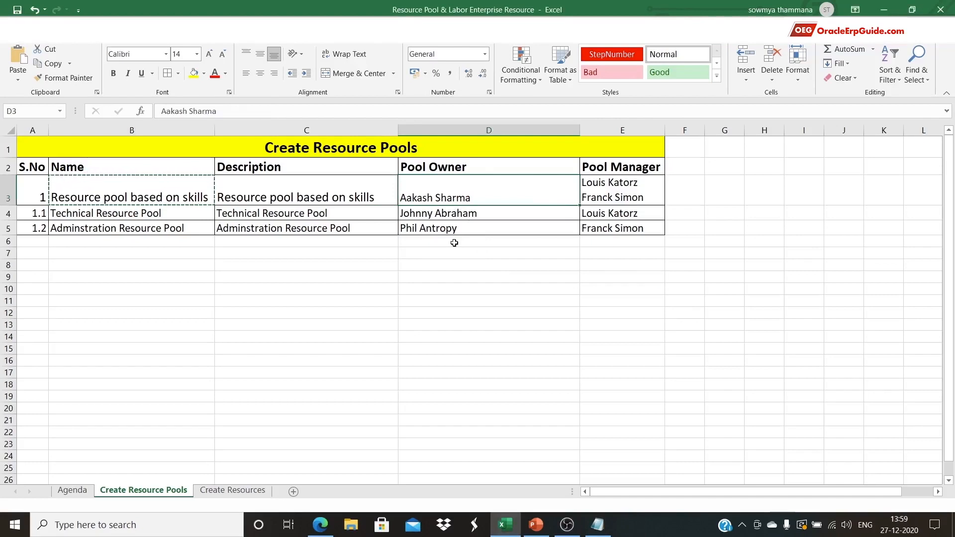
pyautogui.hotkey('alt', 'Tab')
pyautogui.click(470, 226)
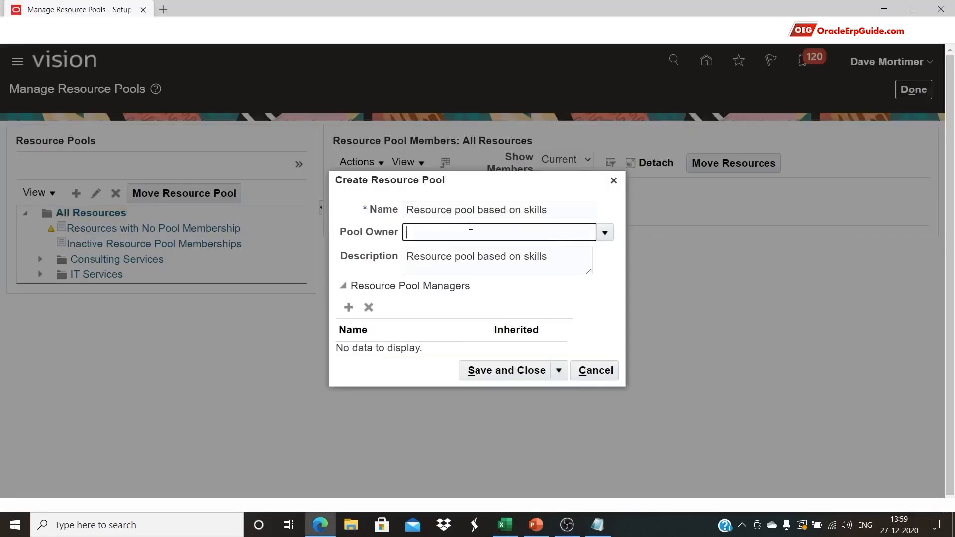
pyautogui.click(604, 232)
pyautogui.hotkey('alt', 'Tab')
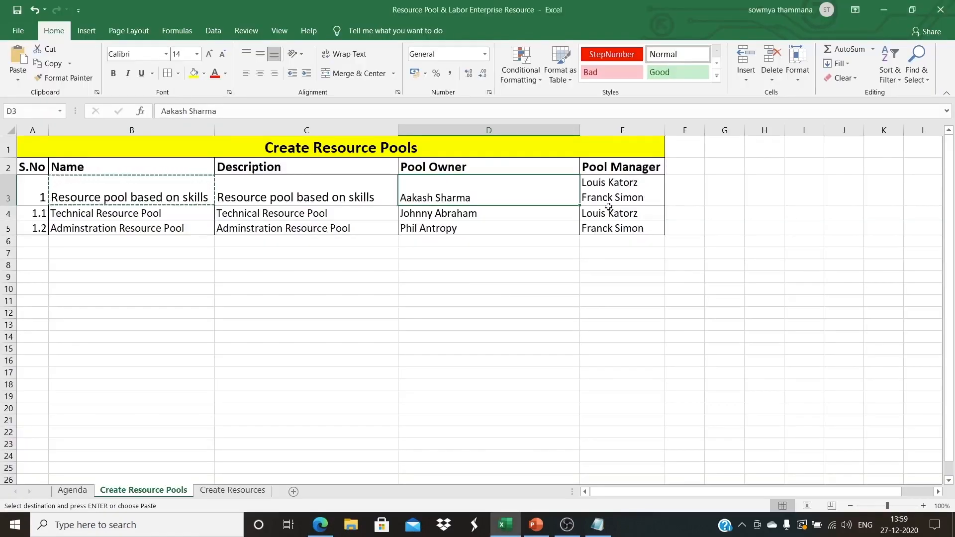
pyautogui.hotkey('alt', 'Tab')
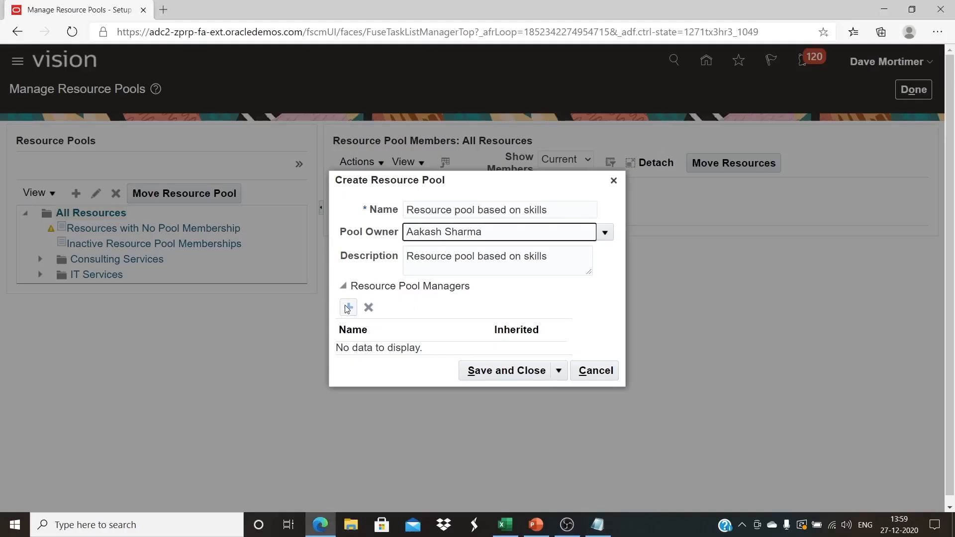
# Add the first pool manager by searching their name
pyautogui.click(348, 308)
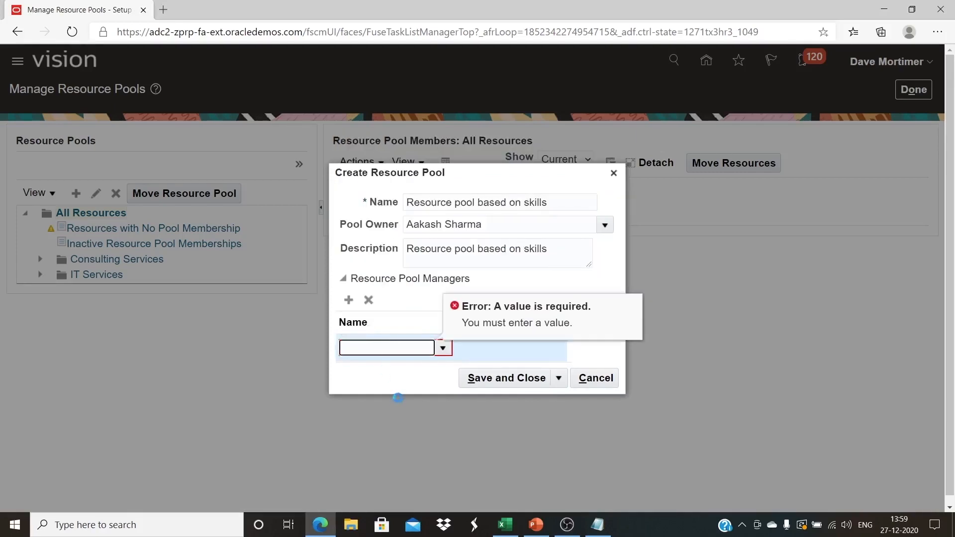
pyautogui.click(431, 230)
pyautogui.press('Return')
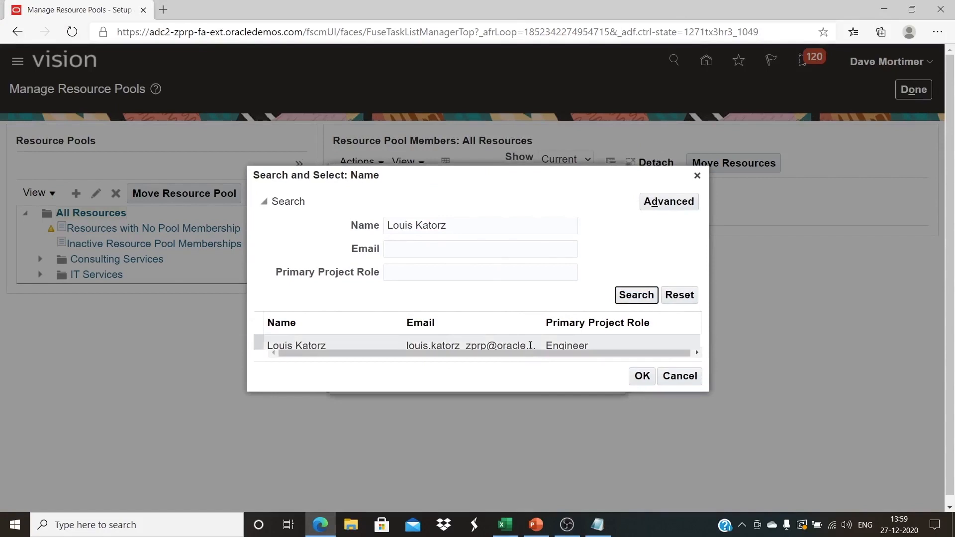
pyautogui.click(640, 377)
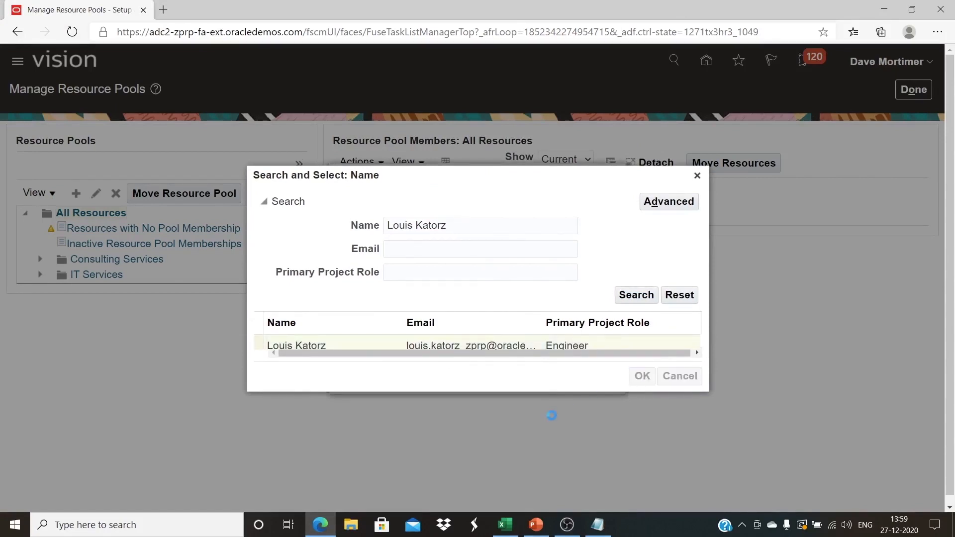
# Add the second pool manager from cell E3 and save the pool
pyautogui.click(347, 300)
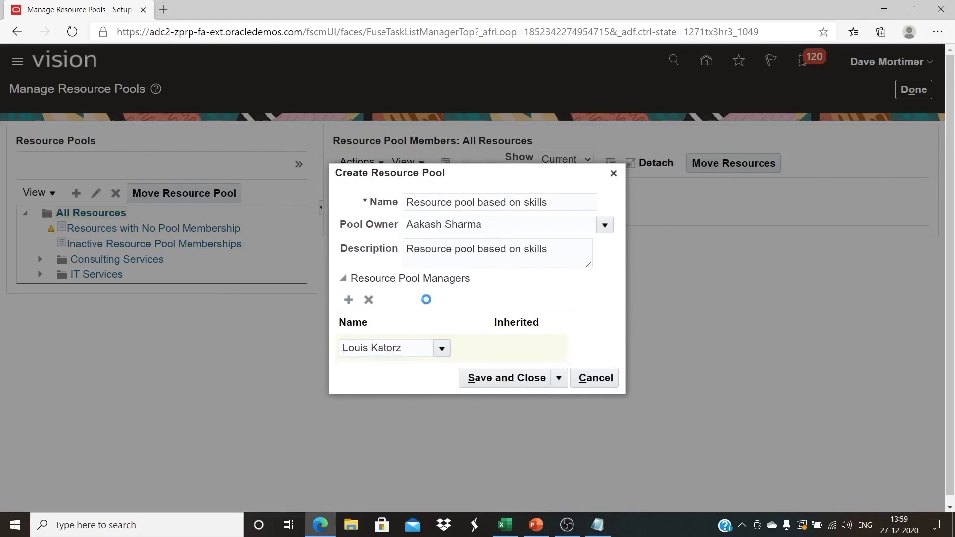
pyautogui.hotkey('alt', 'Tab')
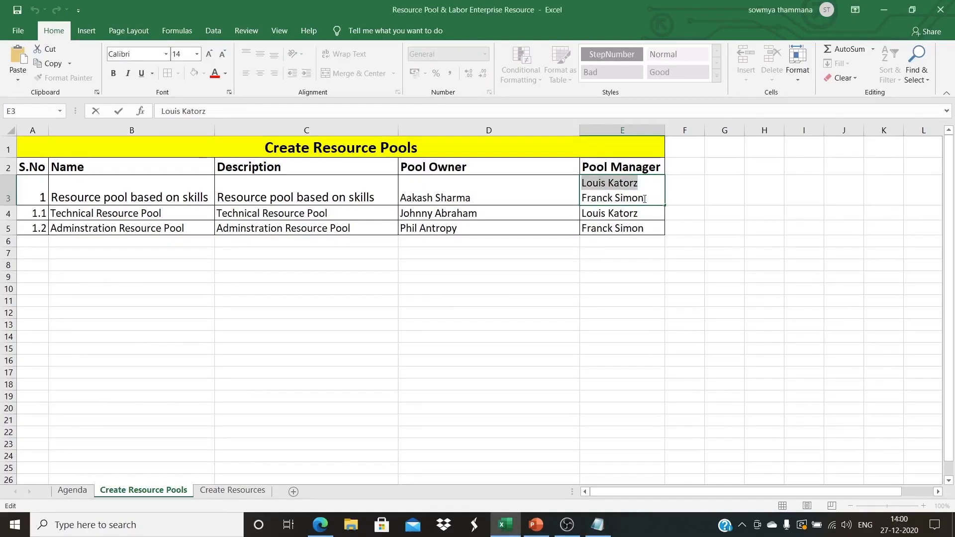
pyautogui.moveTo(646, 197); pyautogui.dragTo(574, 195)
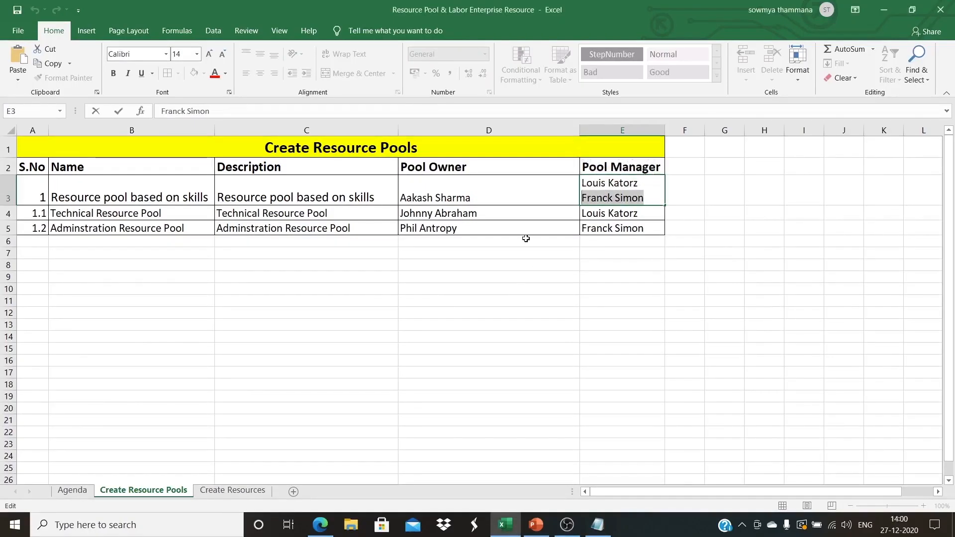
pyautogui.hotkey('alt', 'Tab')
pyautogui.click(385, 333)
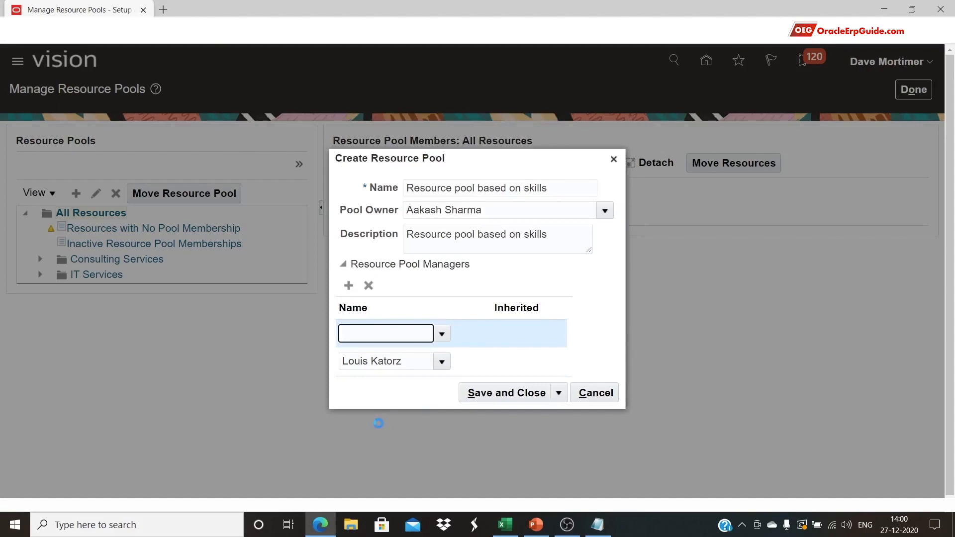
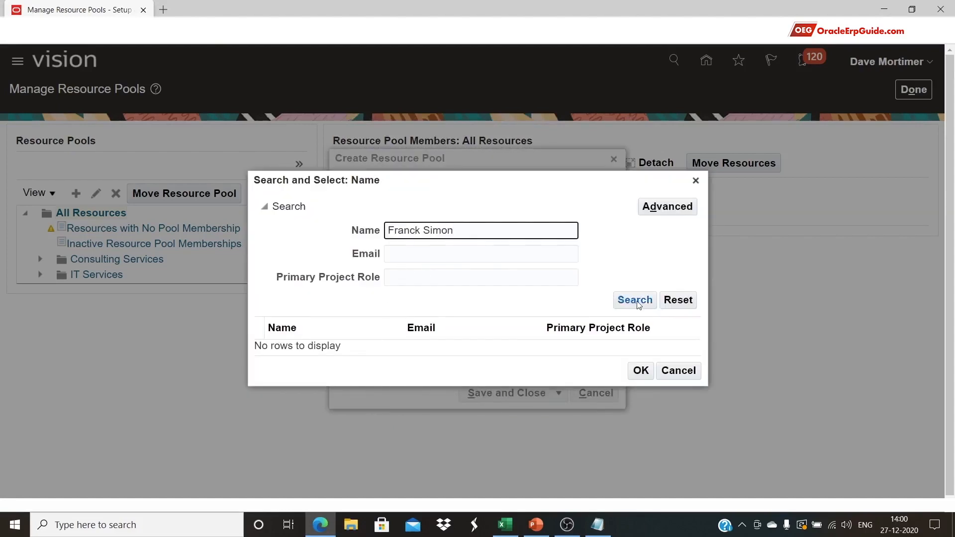
pyautogui.click(635, 300)
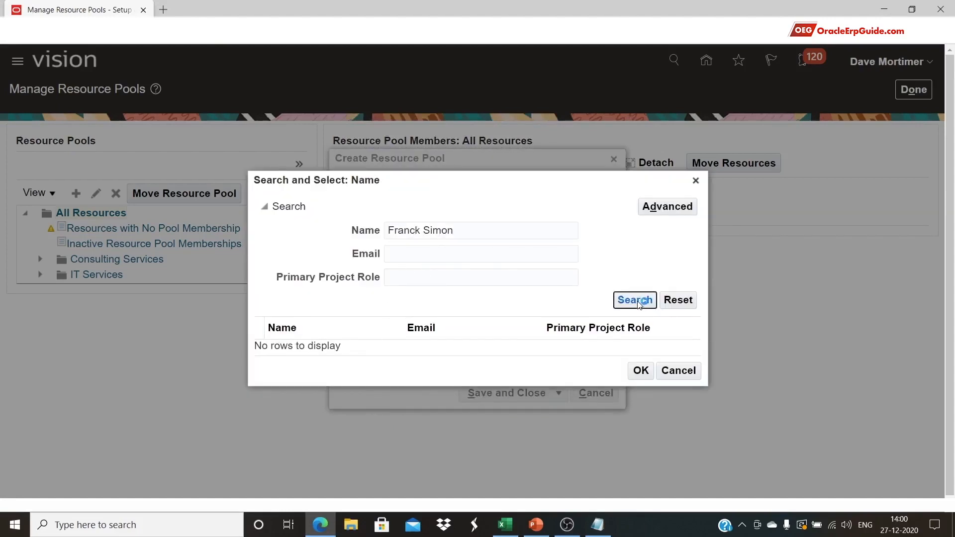
pyautogui.click(642, 376)
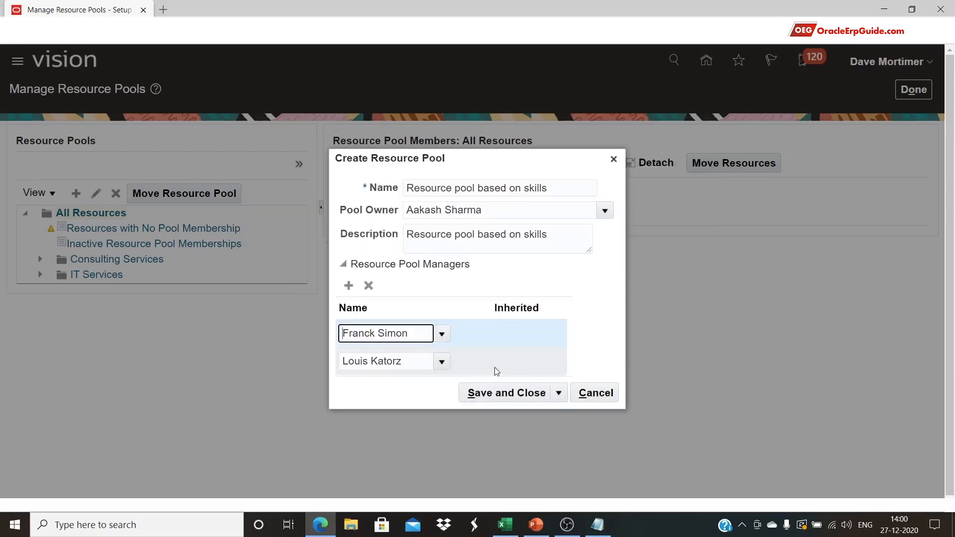
pyautogui.click(505, 392)
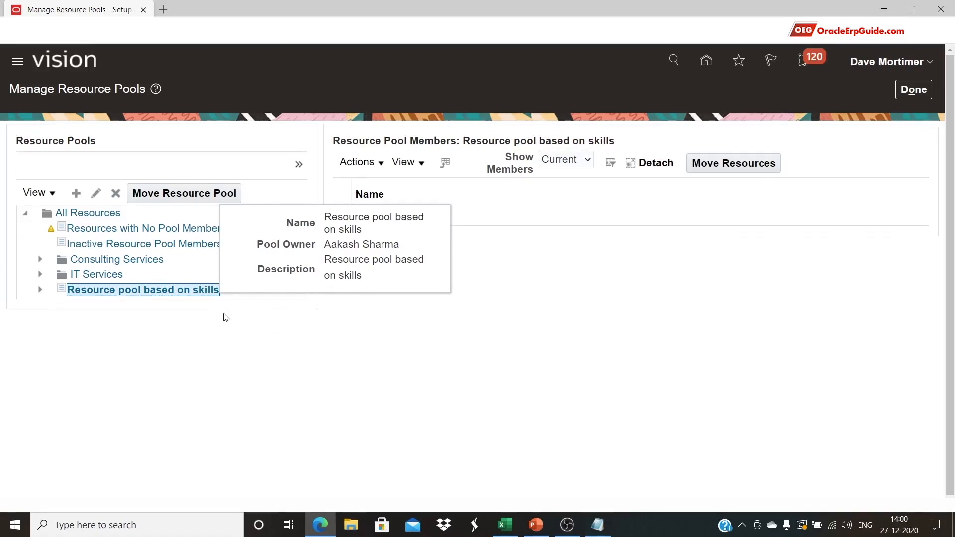
pyautogui.click(76, 194)
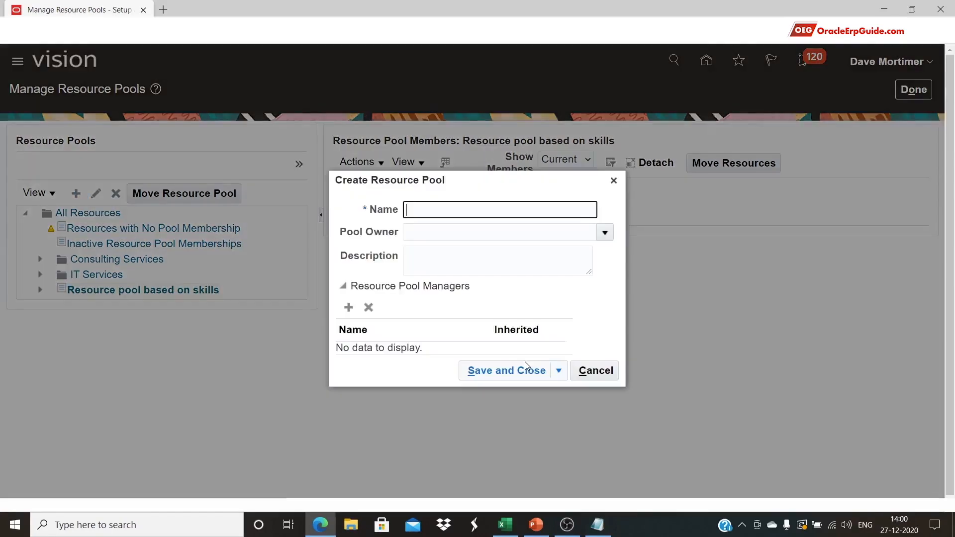
# Fill the name and description with 'Technical Resource Pool' from cell B4
pyautogui.hotkey('alt', 'Tab')
pyautogui.click(184, 216)
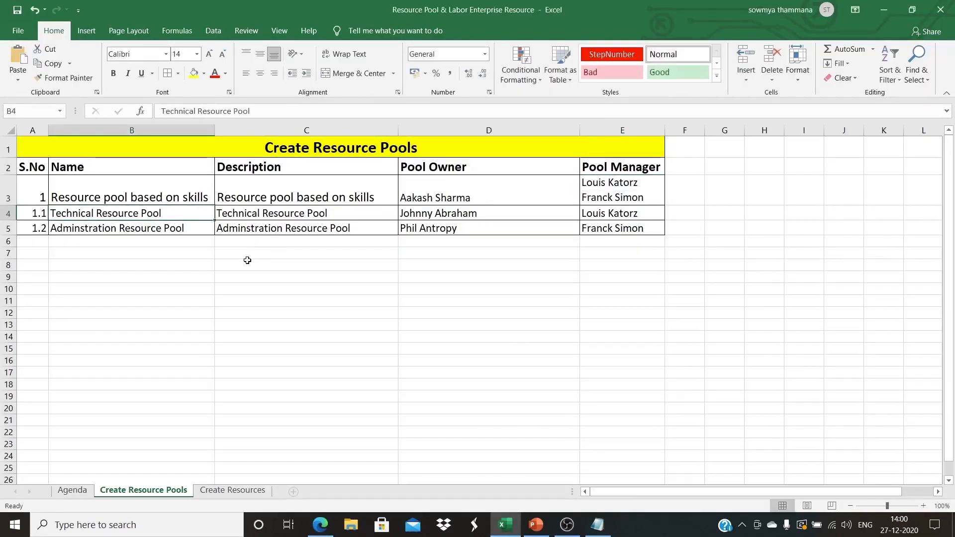
pyautogui.hotkey('ctrl', 'c')
pyautogui.hotkey('alt', 'Tab')
pyautogui.click(452, 210)
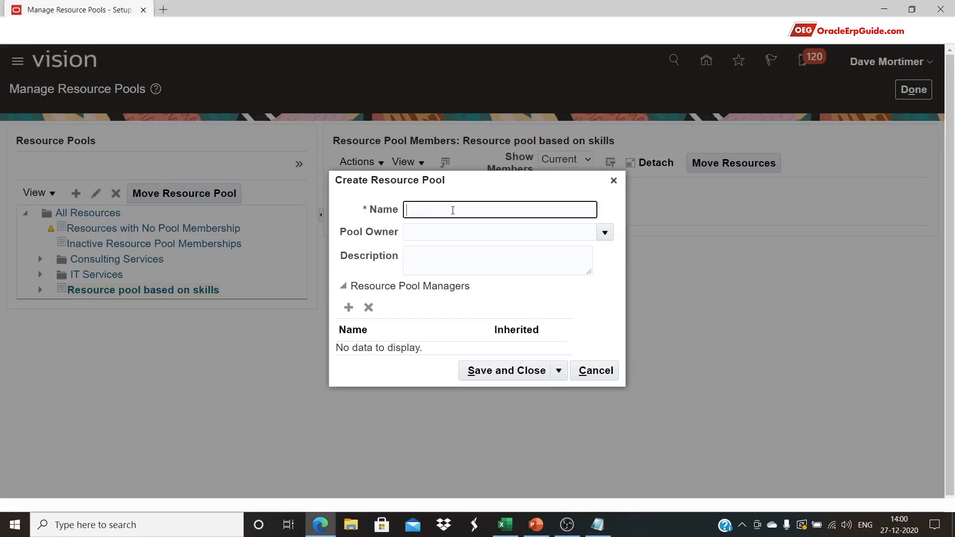
pyautogui.hotkey('ctrl', 'v')
pyautogui.click(456, 255)
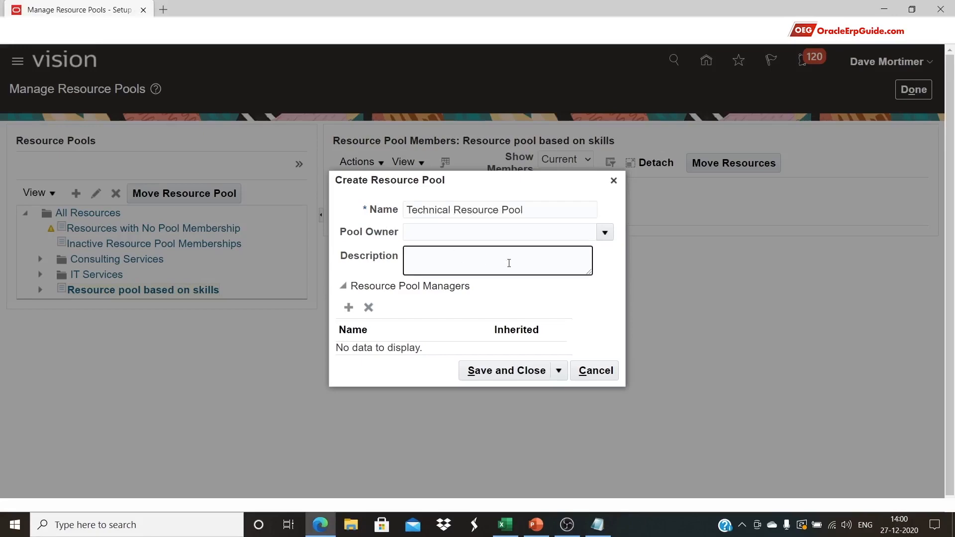
pyautogui.hotkey('ctrl', 'v')
# Set the pool owner to the person copied from cell D4
pyautogui.hotkey('alt', 'Tab')
pyautogui.click(482, 213)
pyautogui.hotkey('ctrl', 'c')
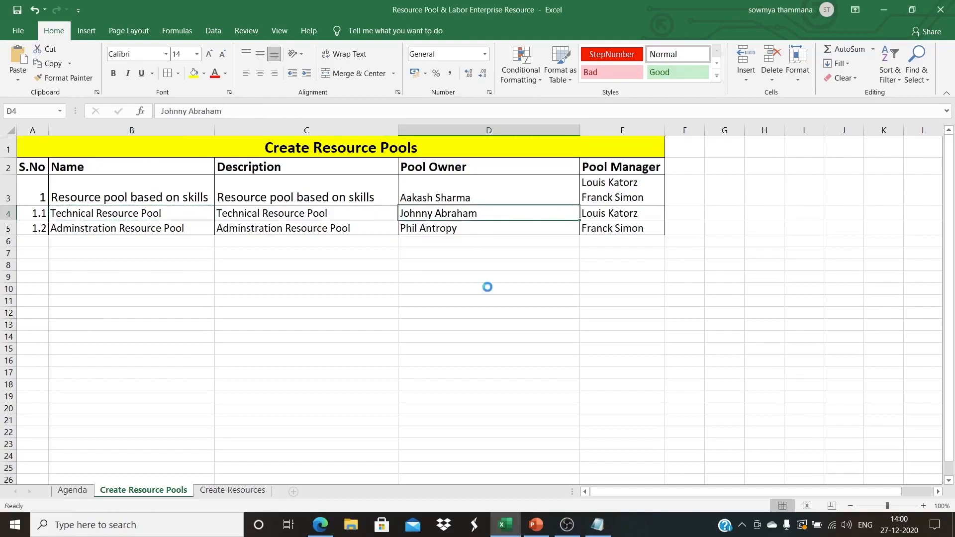
pyautogui.hotkey('alt', 'Tab')
pyautogui.click(605, 232)
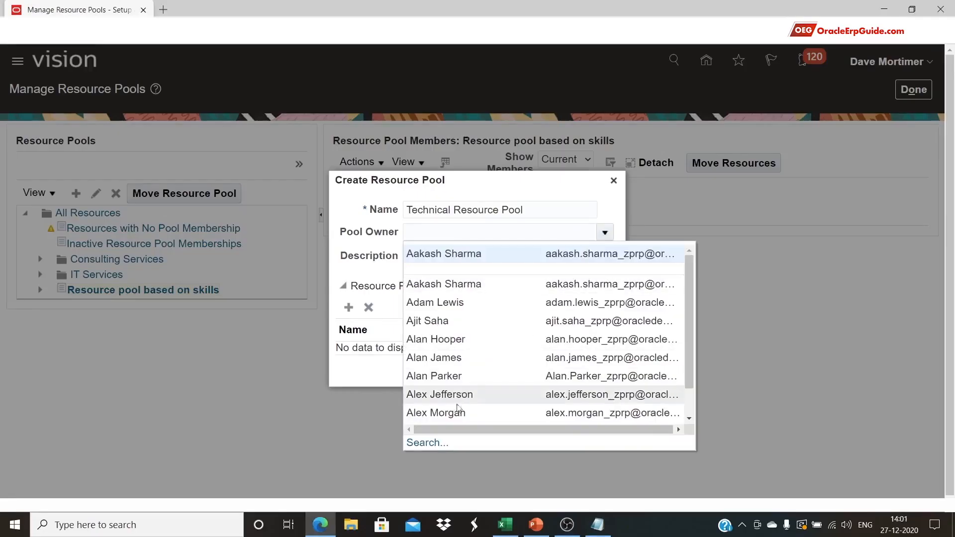
pyautogui.click(428, 443)
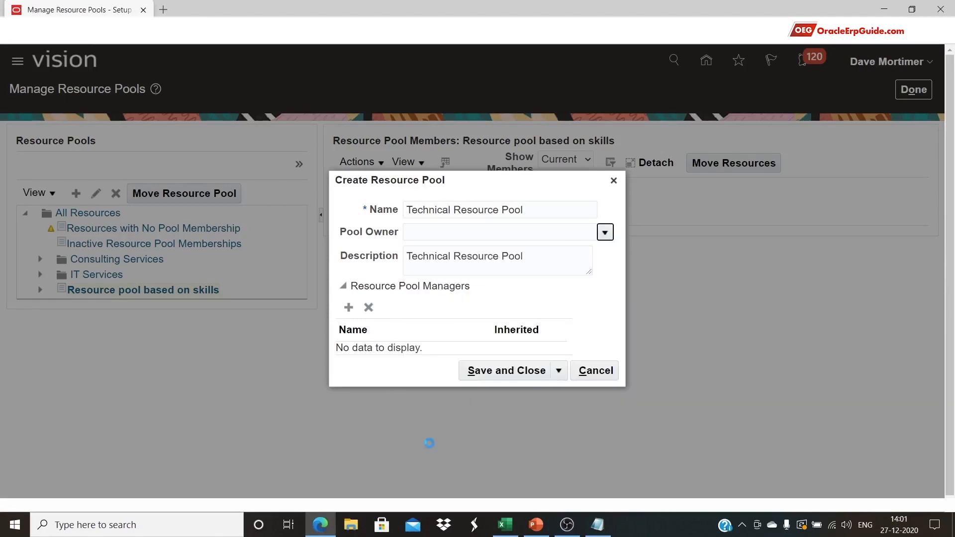
pyautogui.hotkey('ctrl', 'v')
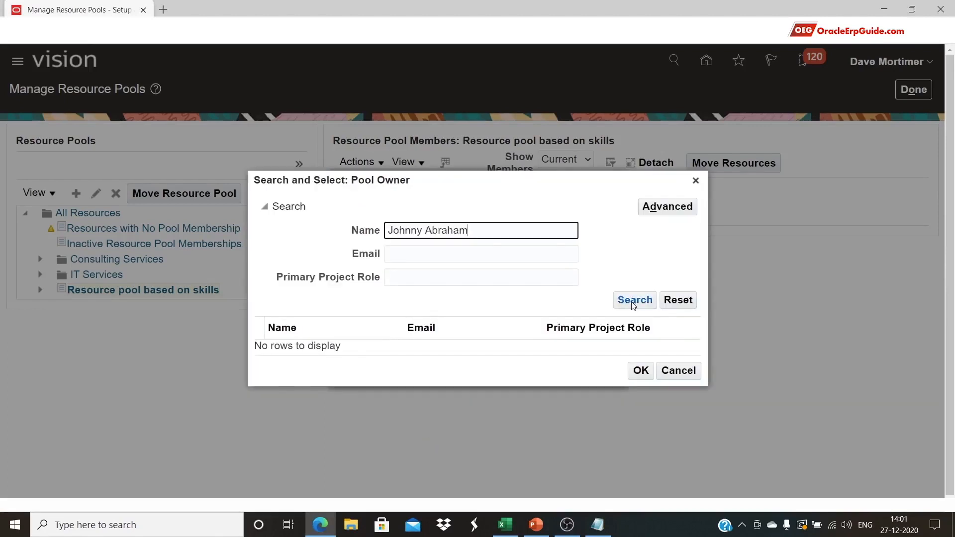
pyautogui.click(633, 303)
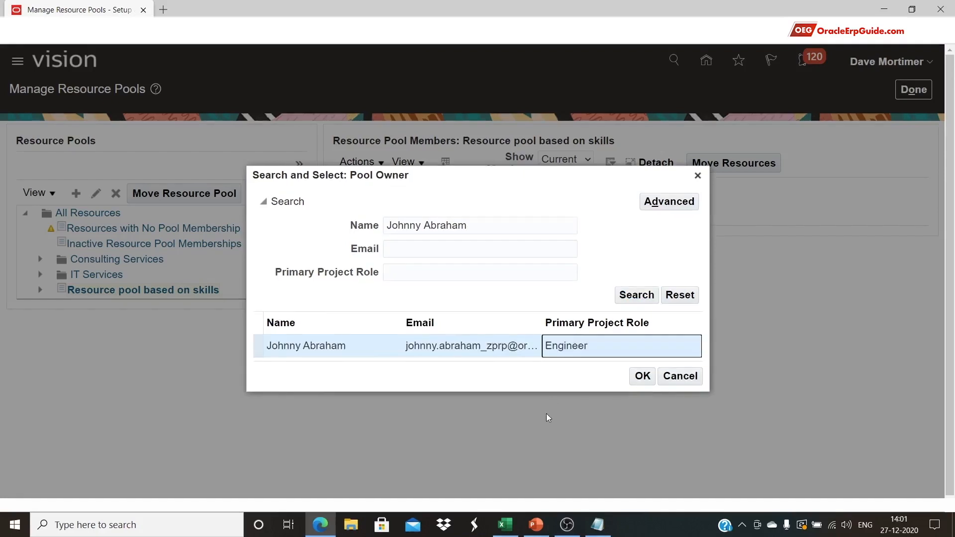
pyautogui.click(641, 376)
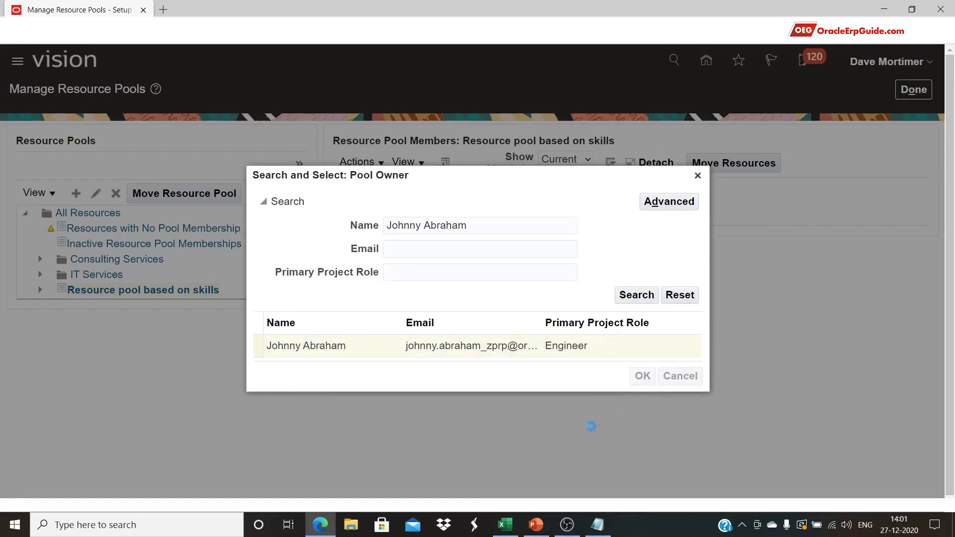
# Add the pool manager from cell E4 and save Technical Resource Pool
pyautogui.click(348, 307)
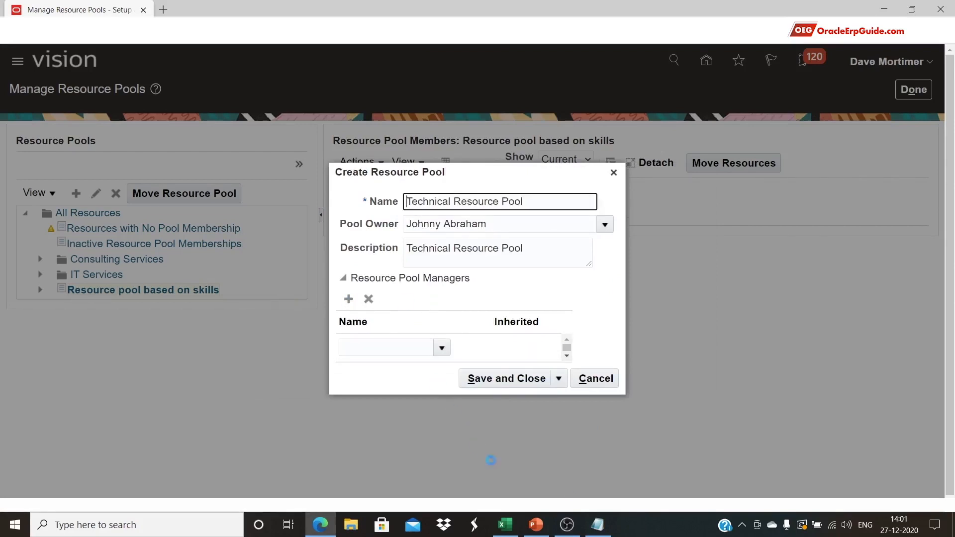
pyautogui.click(505, 525)
pyautogui.press('Right')
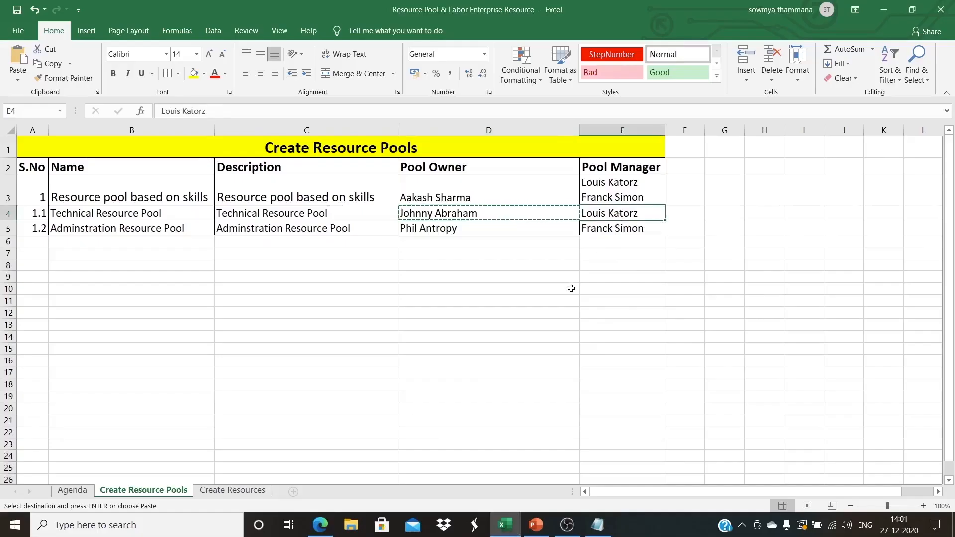
pyautogui.hotkey('ctrl', 'c')
pyautogui.hotkey('alt', 'Tab')
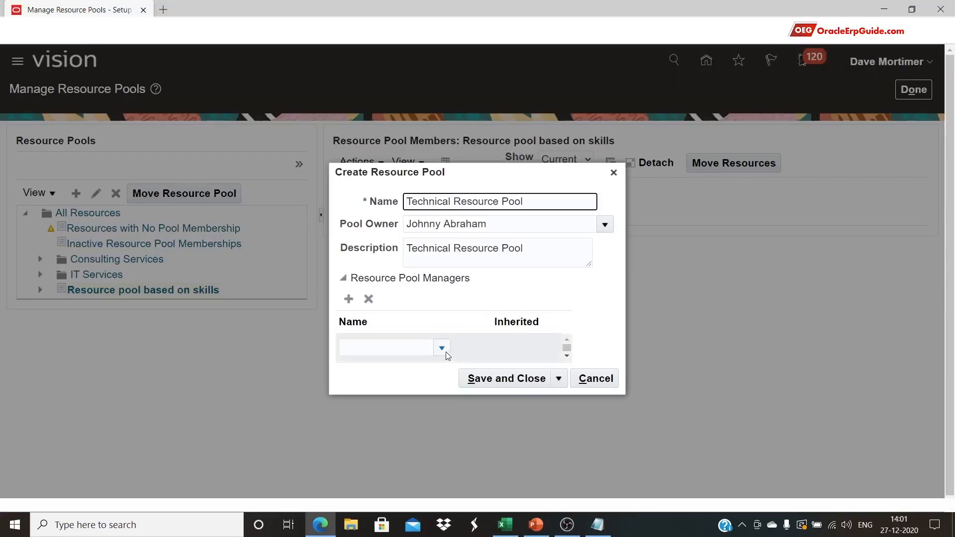
pyautogui.click(445, 351)
pyautogui.click(374, 329)
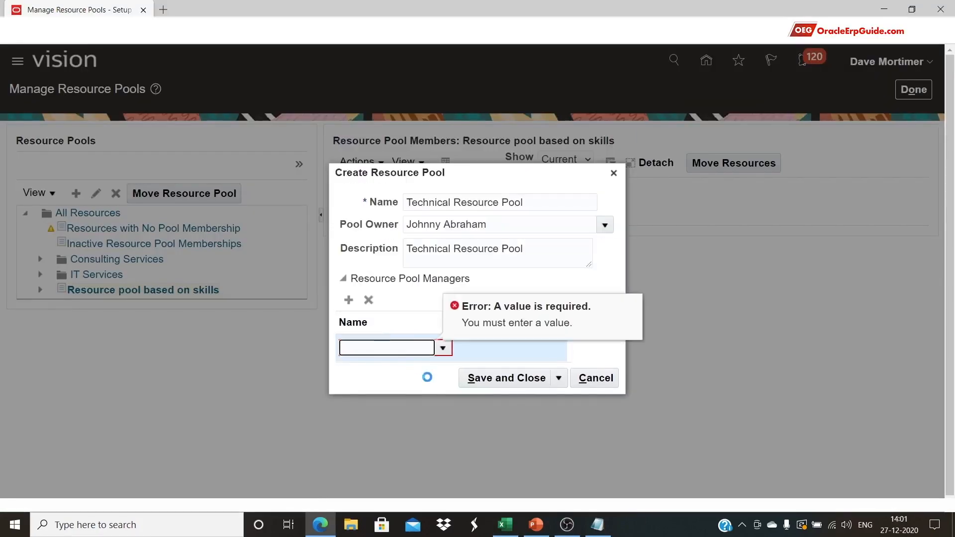
pyautogui.hotkey('ctrl', 'v')
pyautogui.press('Return')
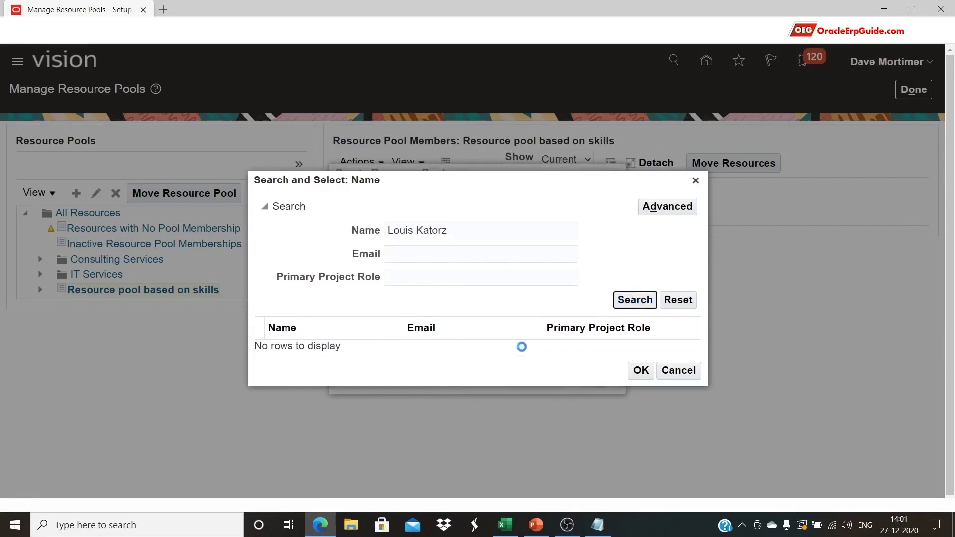
pyautogui.click(518, 348)
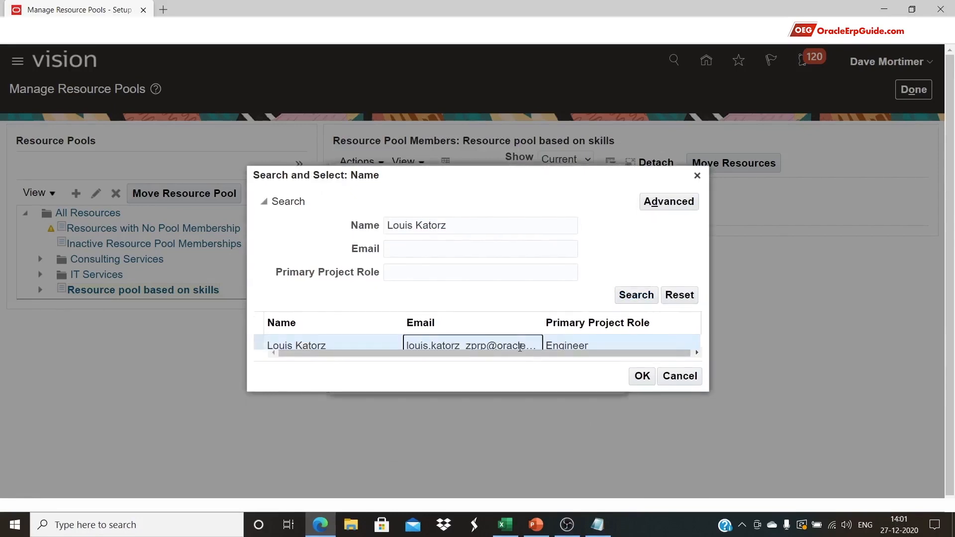
pyautogui.click(641, 377)
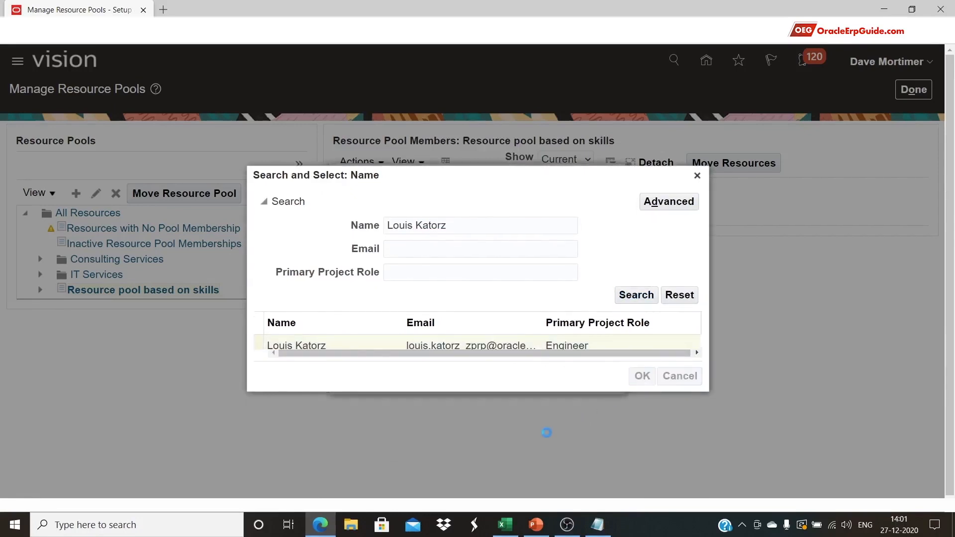
pyautogui.click(507, 378)
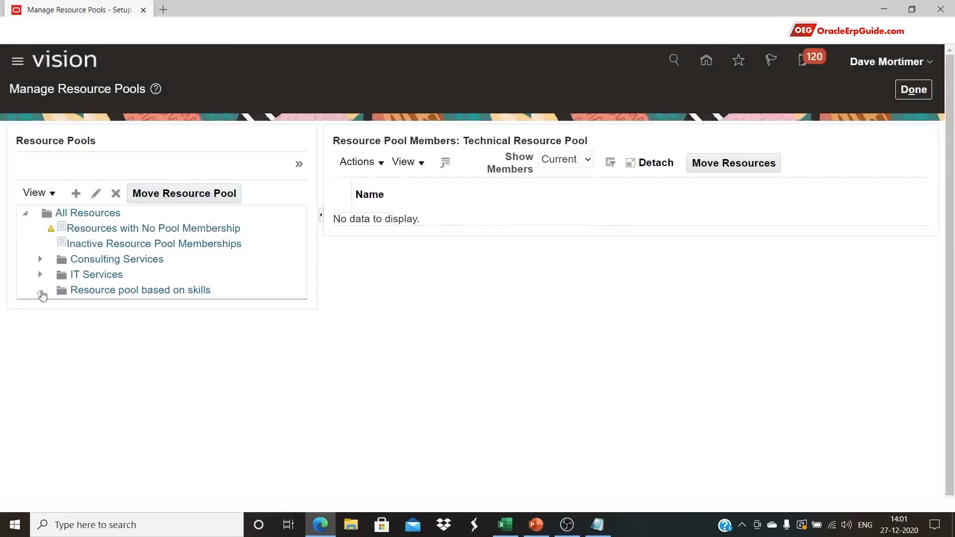
# Expand Resource pool based on skills and check Technical Resource Pool's members
pyautogui.click(40, 293)
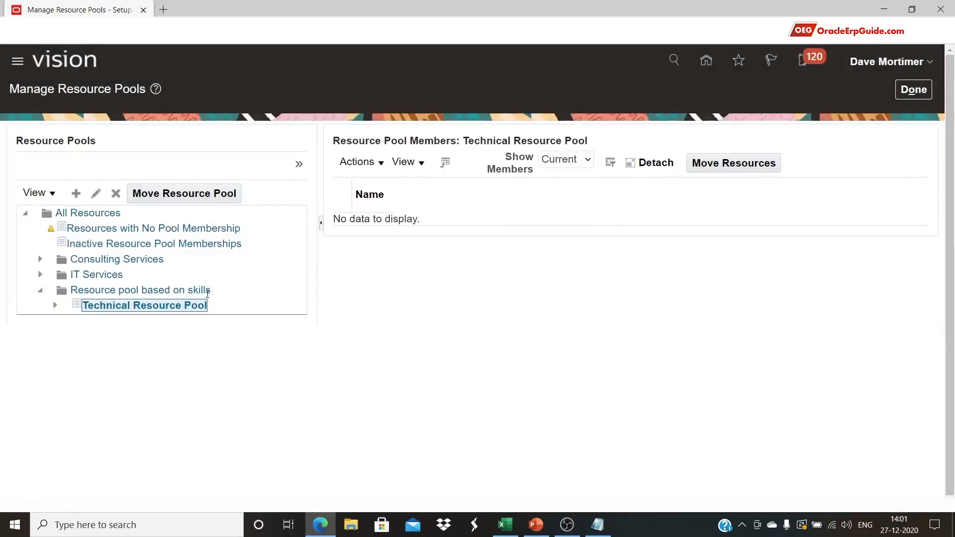
pyautogui.moveTo(199, 290)
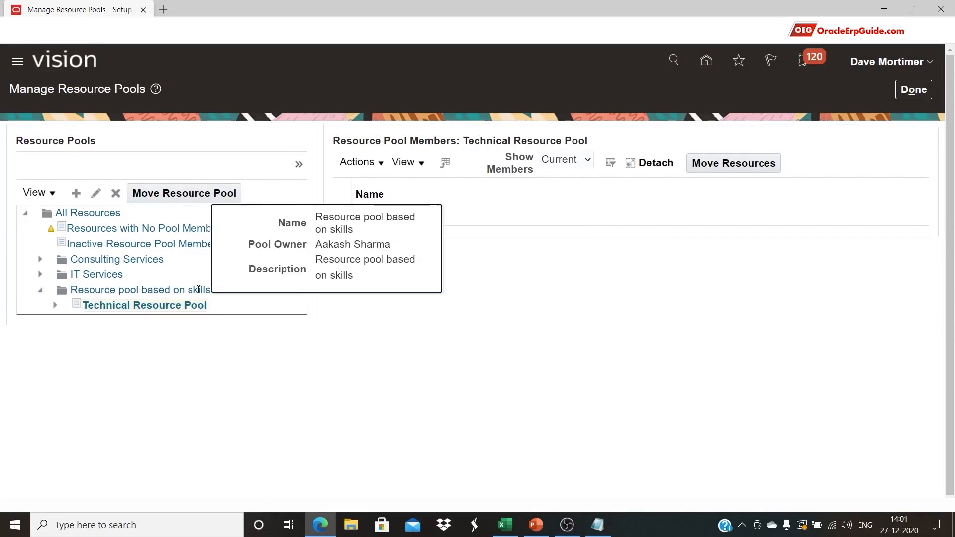
pyautogui.click(134, 305)
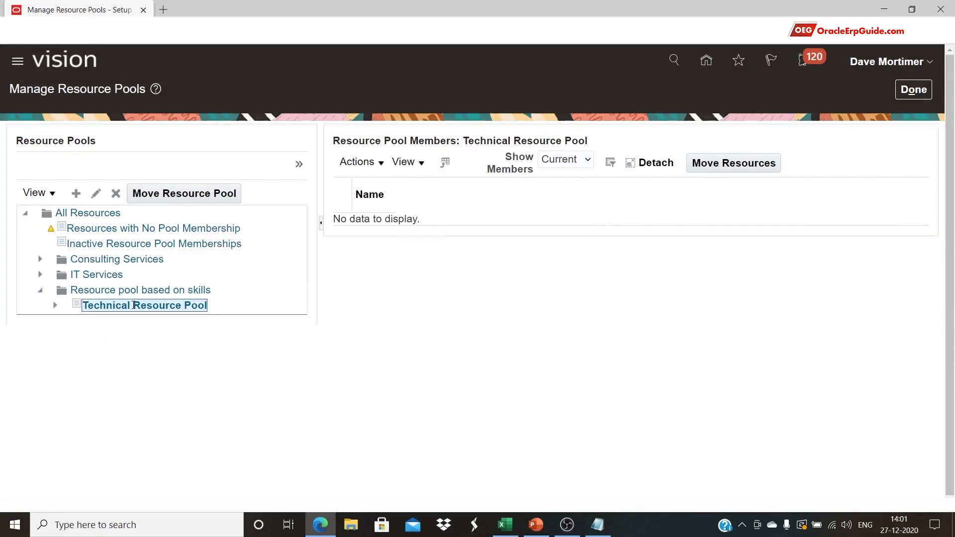
pyautogui.moveTo(133, 305)
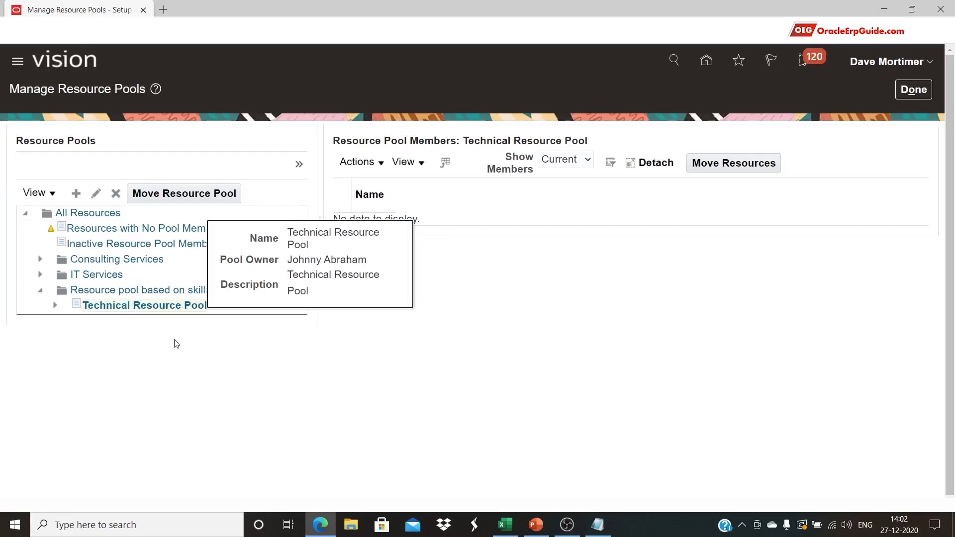
pyautogui.click(133, 291)
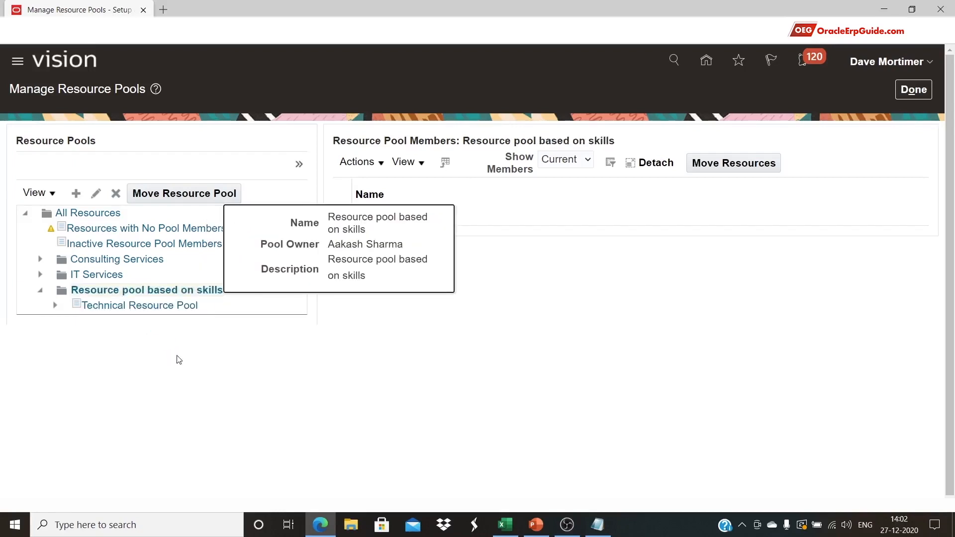
# Create a new pool named and described 'Administration Resource Pool', correcting the spelling
pyautogui.click(76, 193)
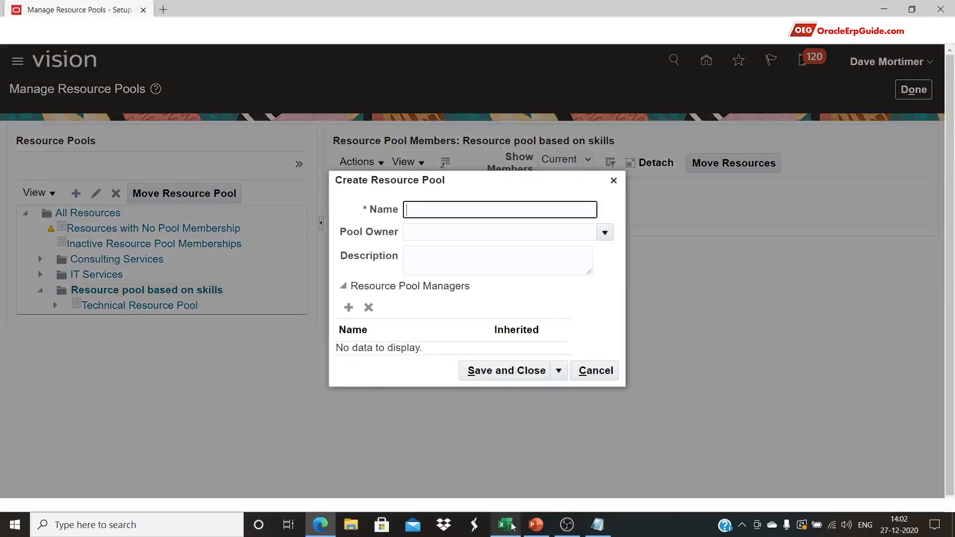
pyautogui.click(512, 526)
pyautogui.click(171, 229)
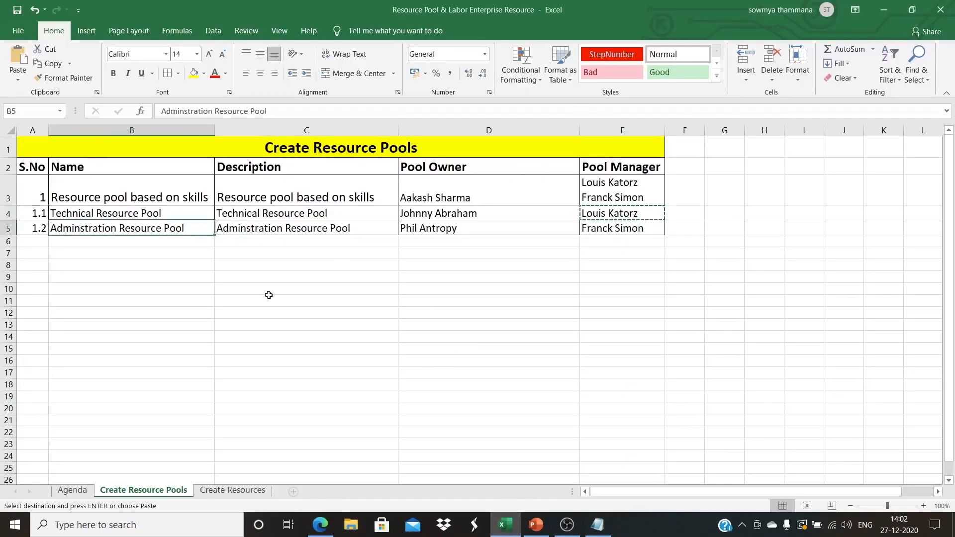
pyautogui.hotkey('ctrl', 'c')
pyautogui.hotkey('alt', 'Tab')
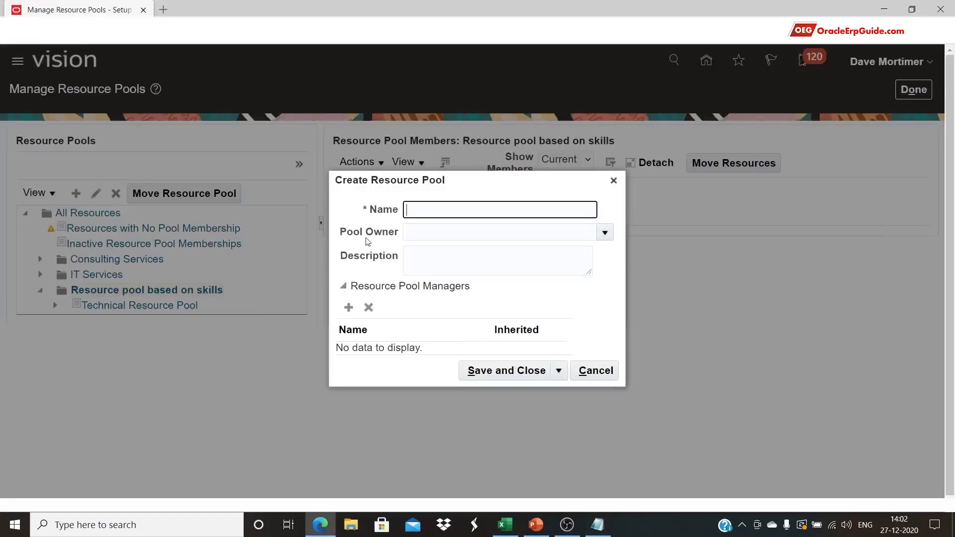
pyautogui.hotkey('ctrl', 'v')
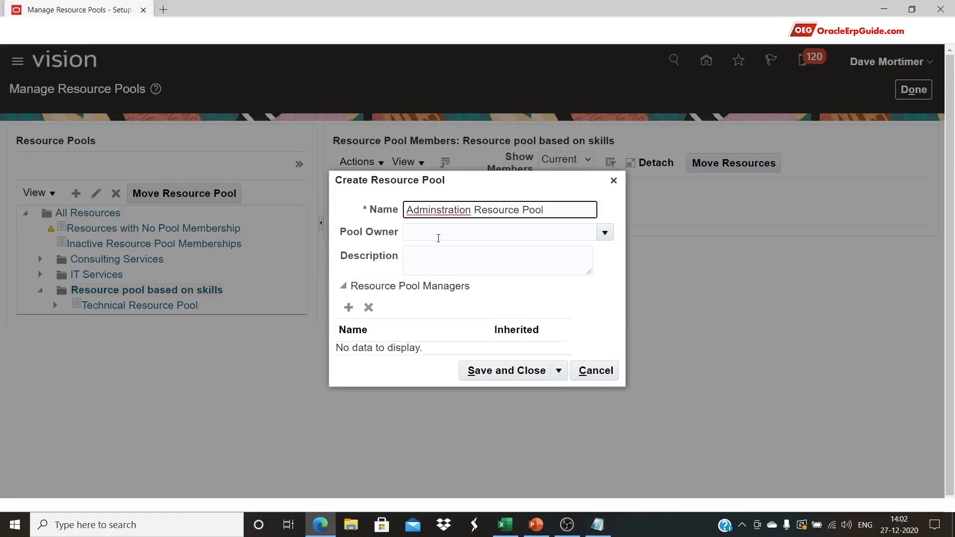
pyautogui.write('i')
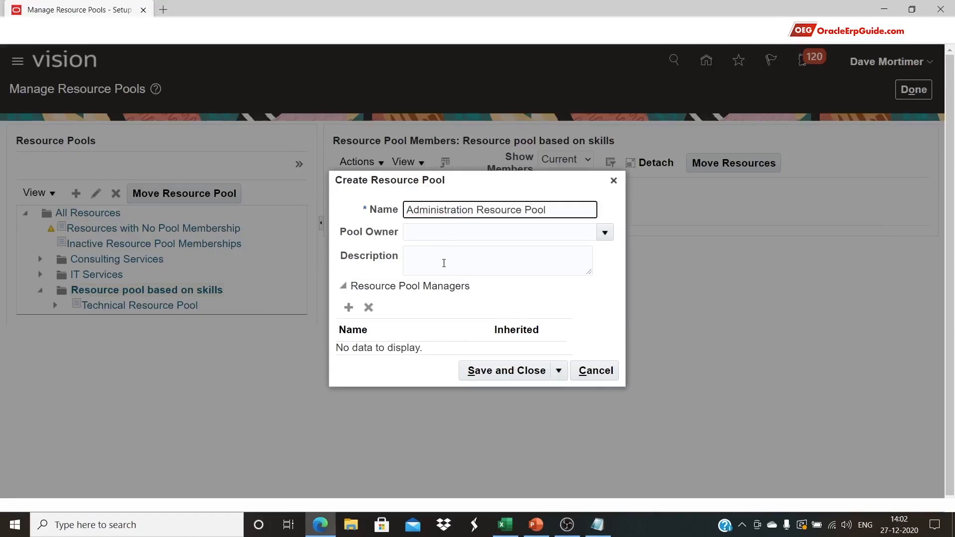
pyautogui.click(450, 268)
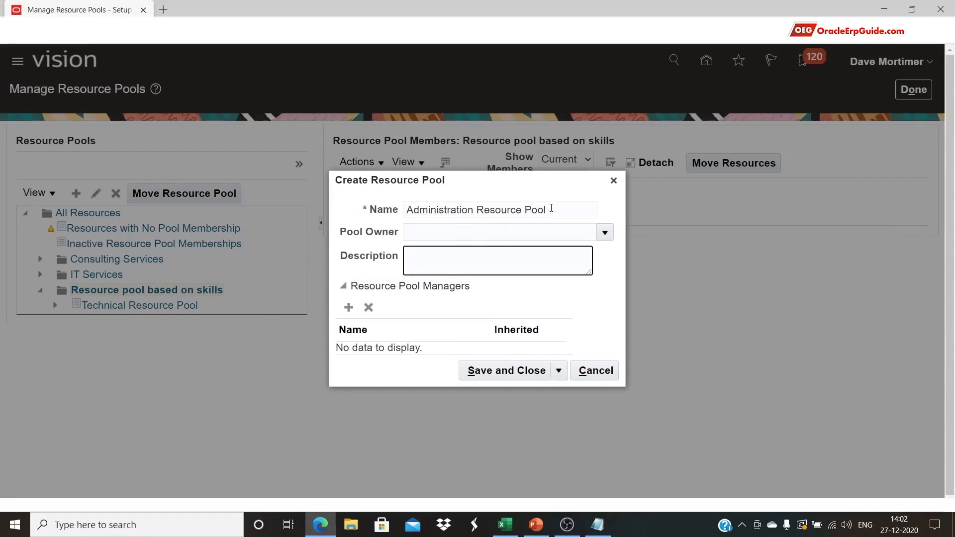
pyautogui.hotkey('ctrl', 'v')
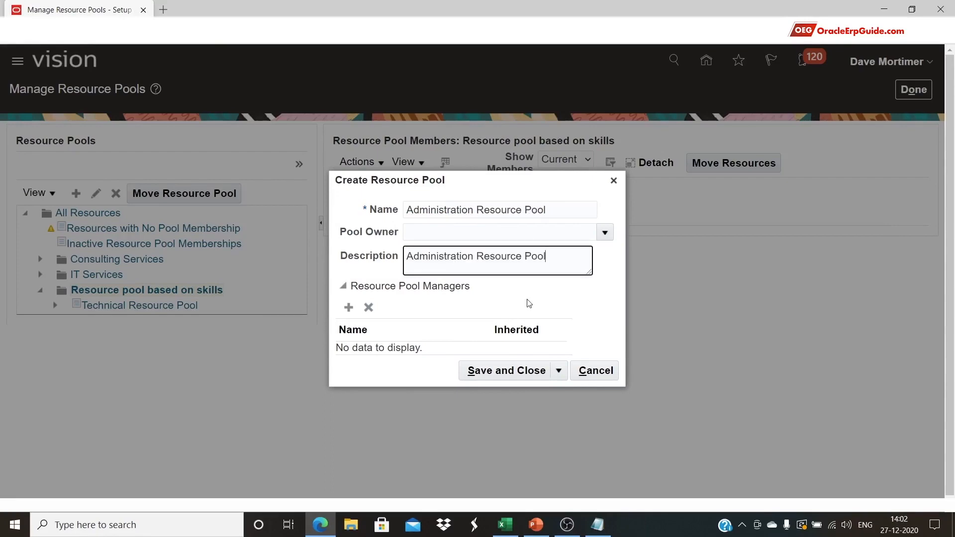
# Set the pool owner to the person copied from cell D5
pyautogui.hotkey('alt', 'Tab')
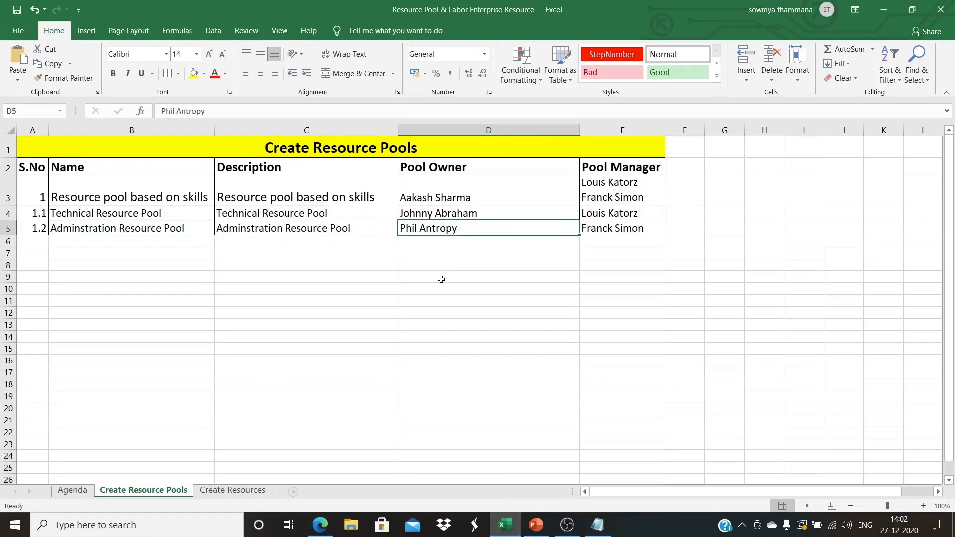
pyautogui.hotkey('ctrl', 'c')
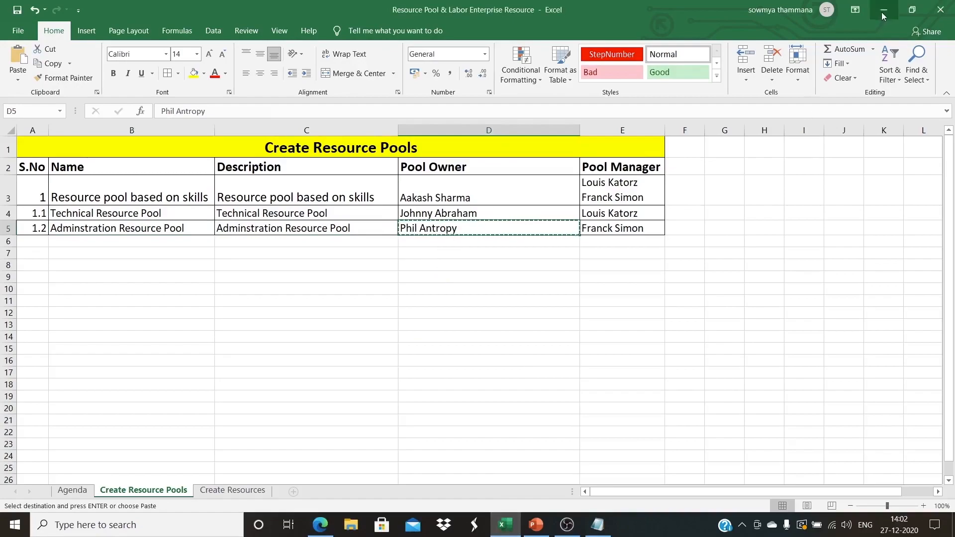
pyautogui.hotkey('alt', 'Tab')
pyautogui.click(604, 231)
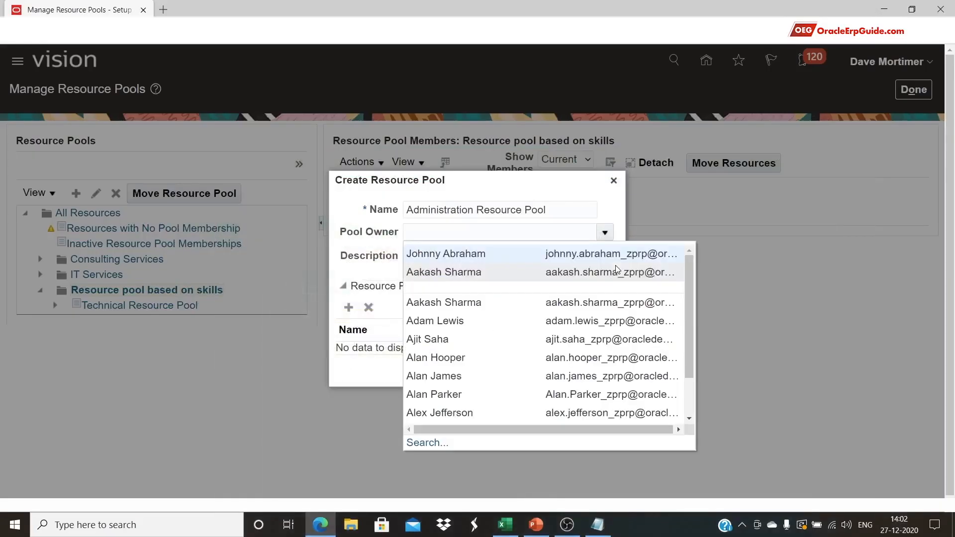
pyautogui.click(449, 444)
pyautogui.hotkey('ctrl', 'v')
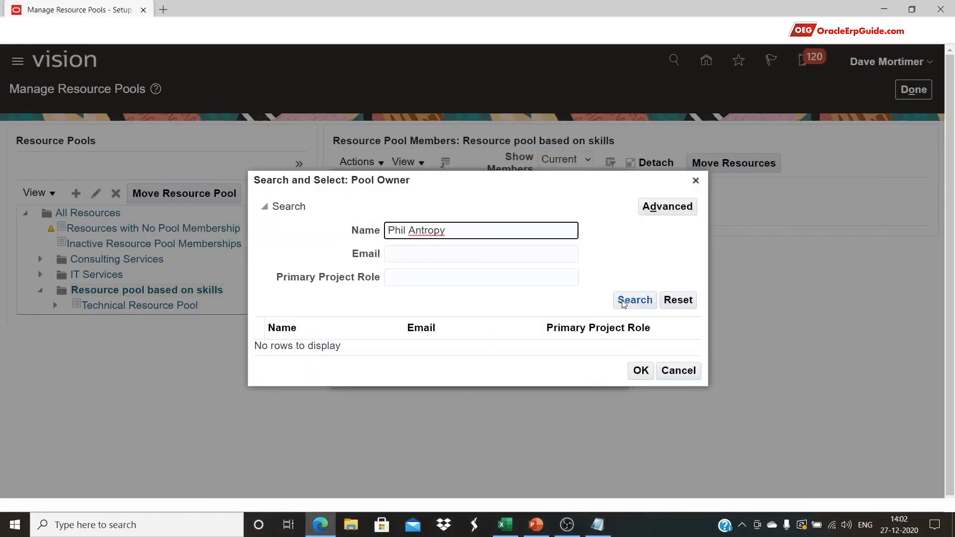
pyautogui.click(629, 304)
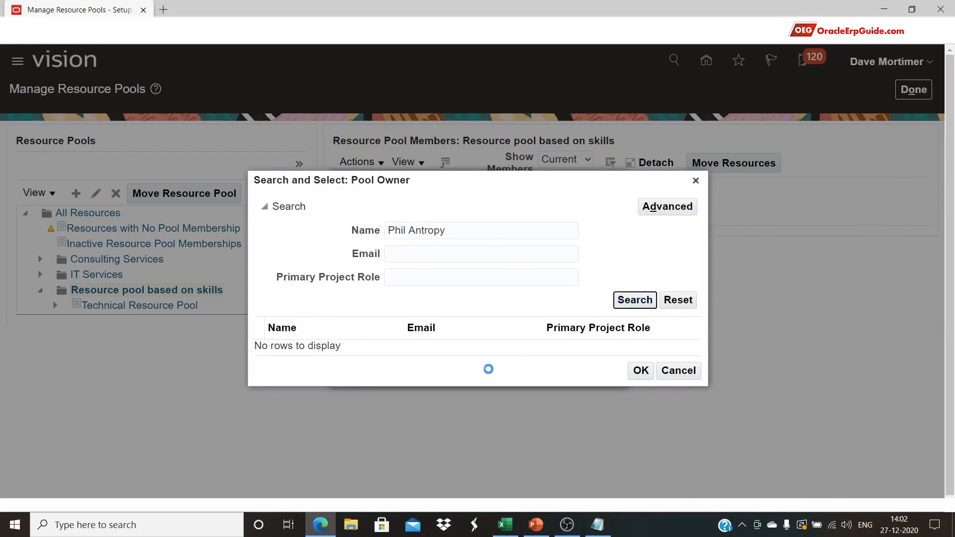
pyautogui.click(460, 347)
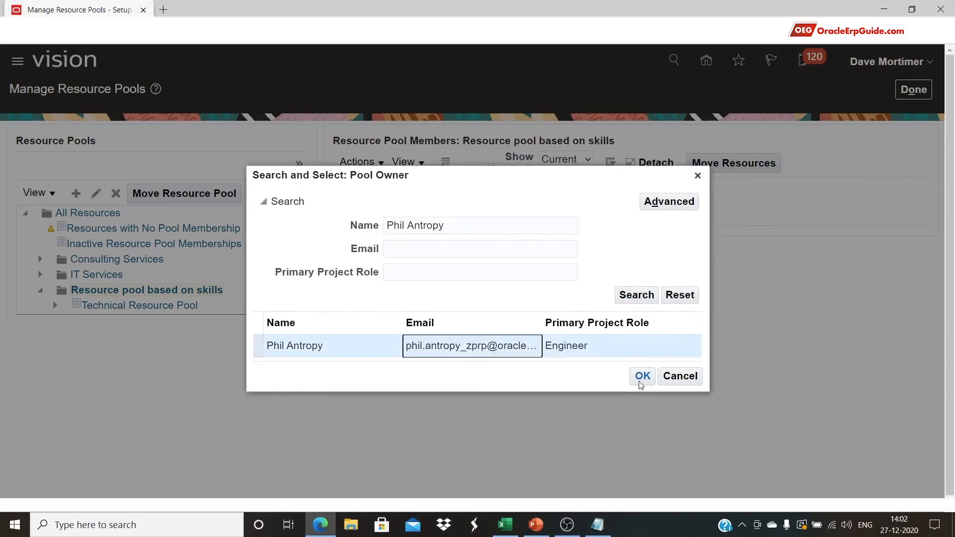
pyautogui.click(642, 377)
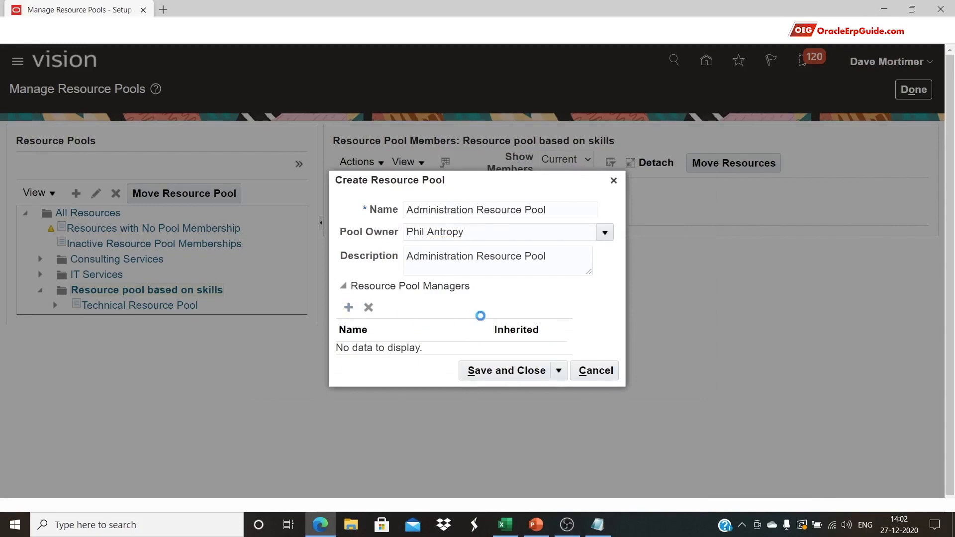
# Add the pool manager copied from cell E5
pyautogui.click(442, 348)
pyautogui.click(371, 328)
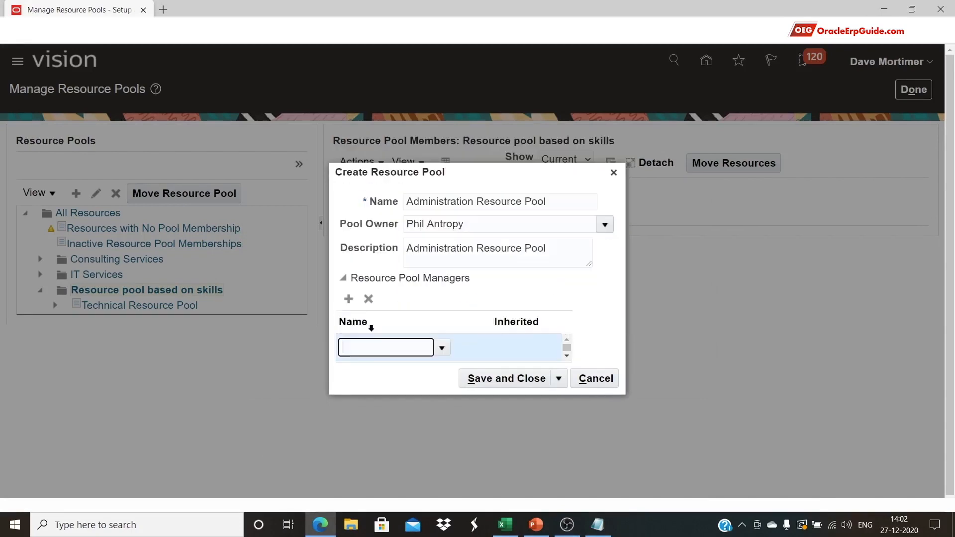
pyautogui.hotkey('alt', 'Tab')
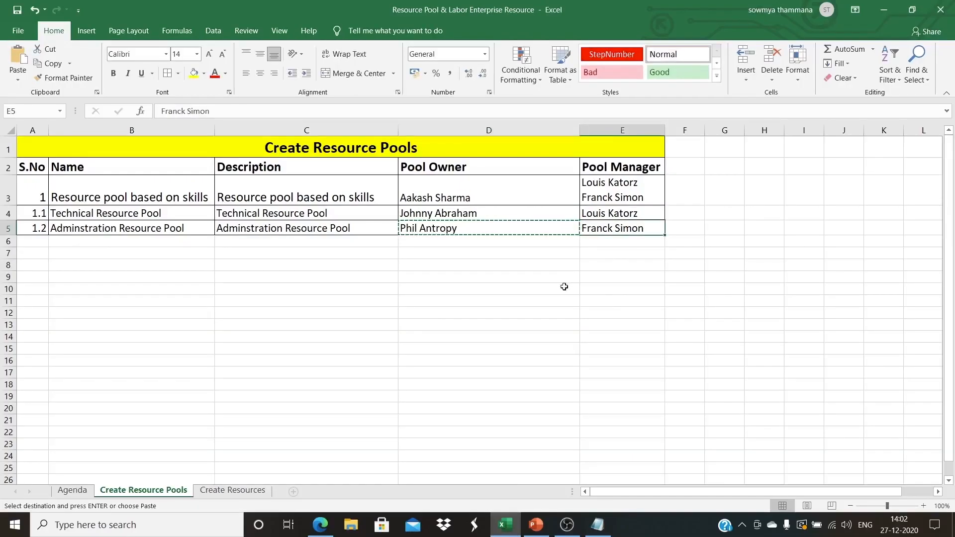
pyautogui.hotkey('alt', 'Tab')
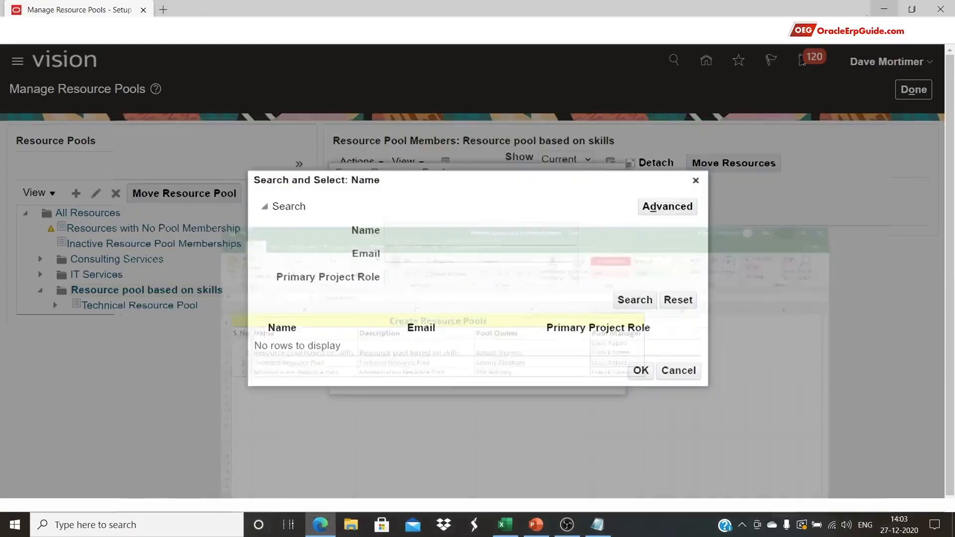
pyautogui.click(497, 231)
pyautogui.hotkey('ctrl', 'v')
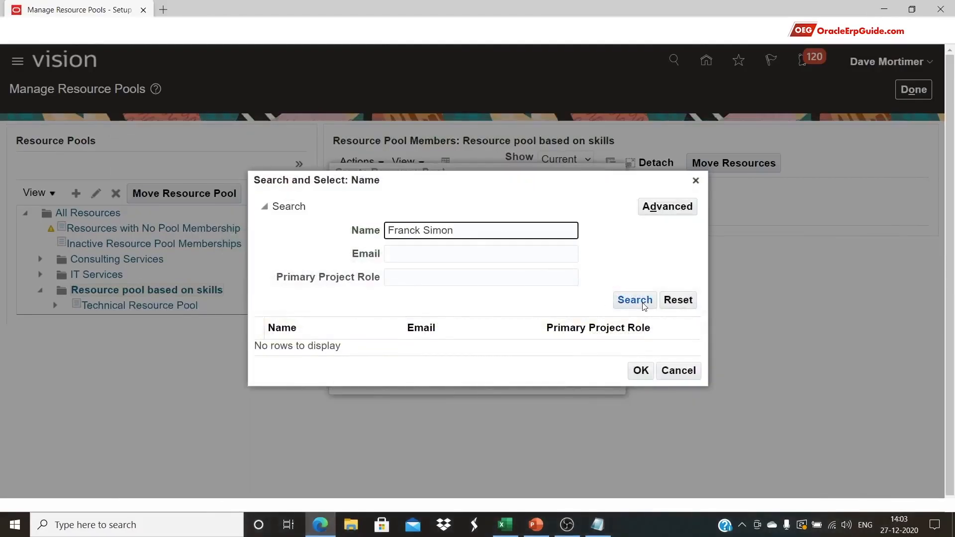
pyautogui.click(643, 303)
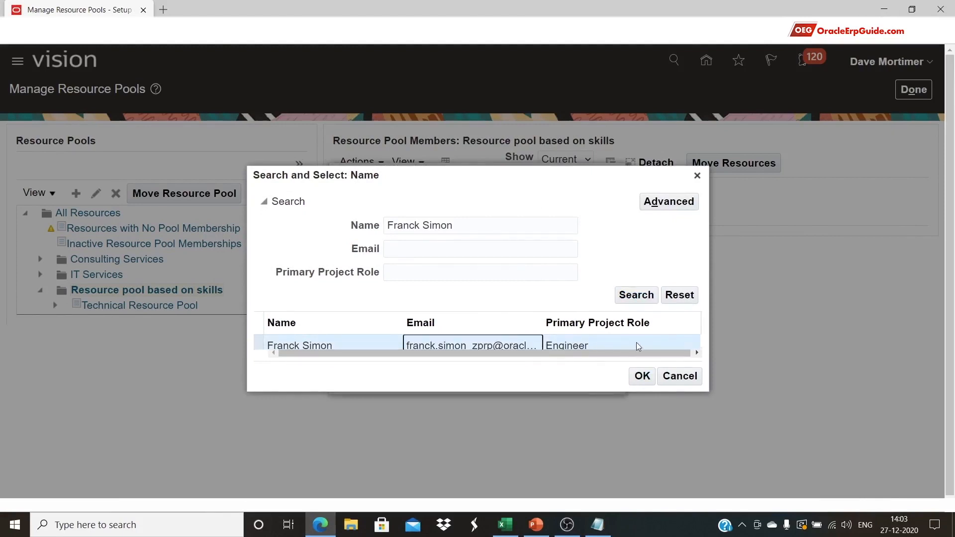
pyautogui.click(645, 381)
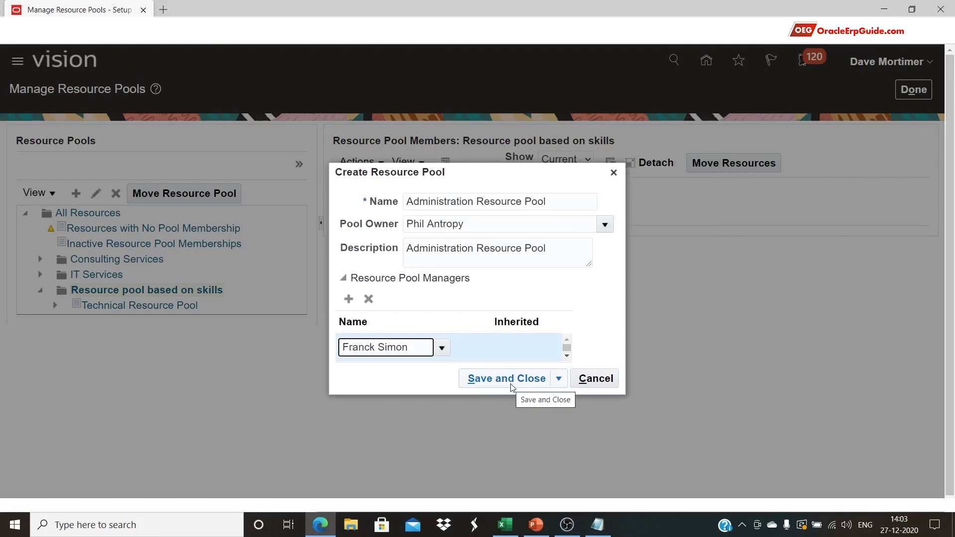
# Save Administration Resource Pool, finish managing resource pools, and return to Excel
pyautogui.click(511, 383)
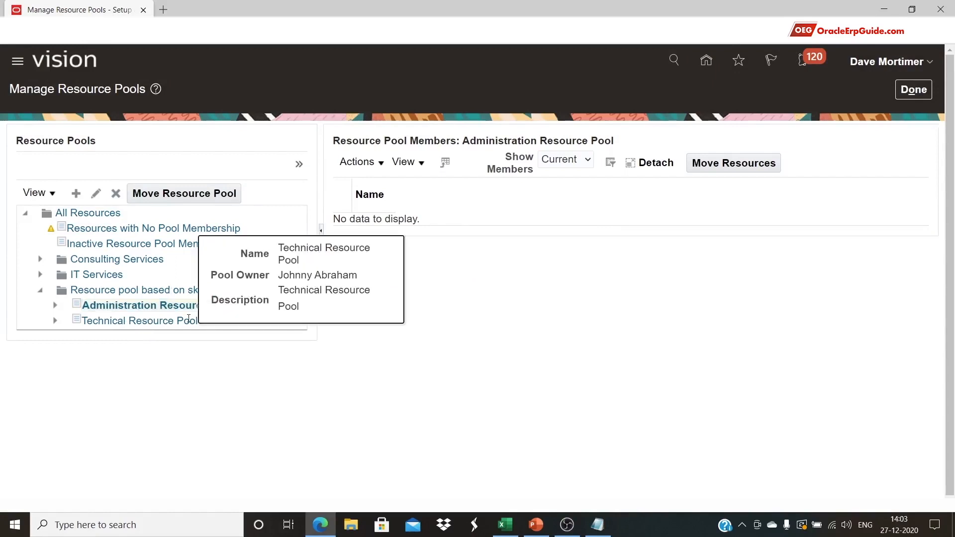
pyautogui.click(913, 89)
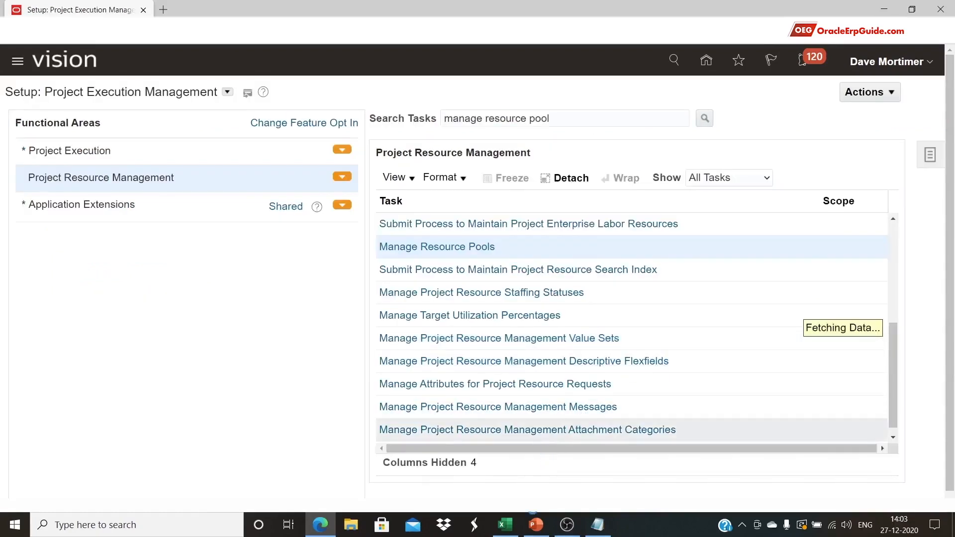
pyautogui.click(513, 528)
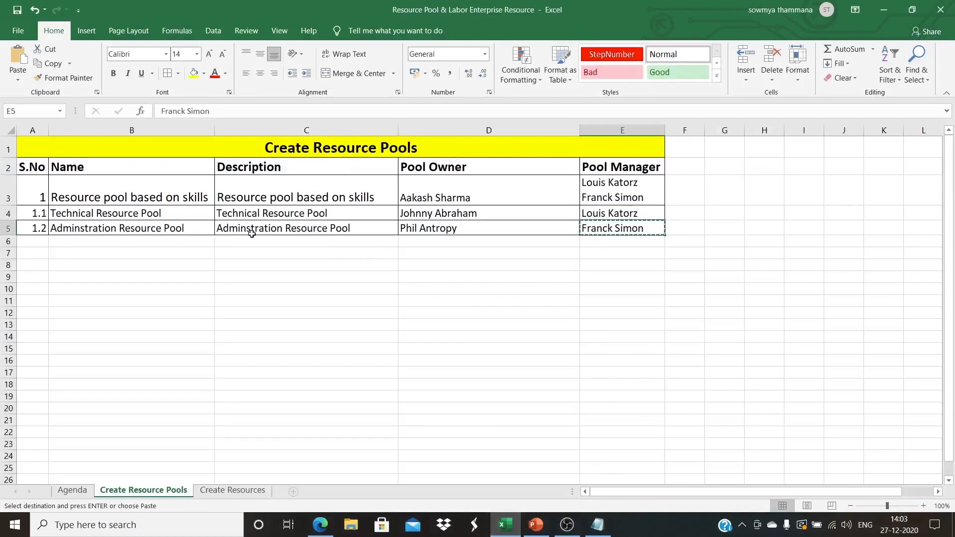
# Review the enterprise resource steps on the Agenda sheet
pyautogui.click(79, 490)
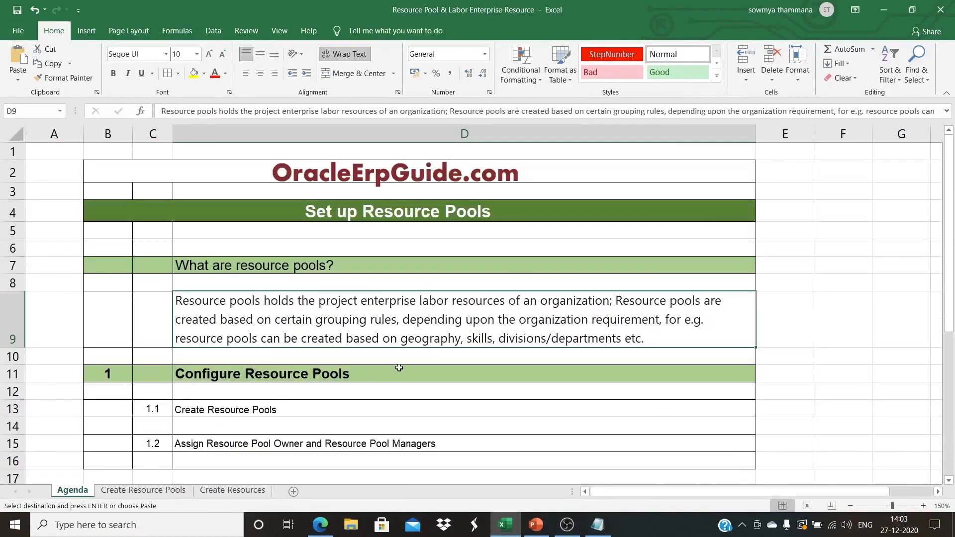
pyautogui.scroll(-3, 397, 368)
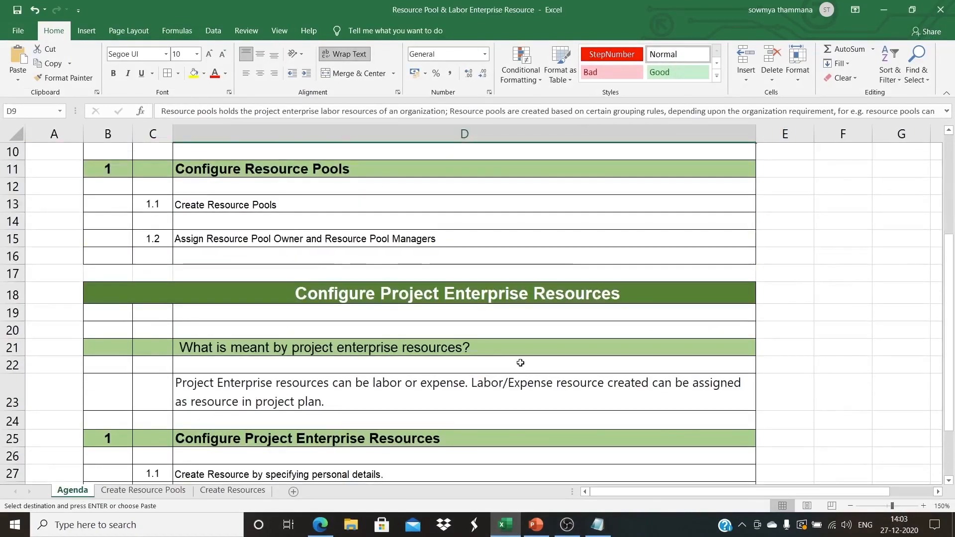
pyautogui.scroll(-2, 520, 363)
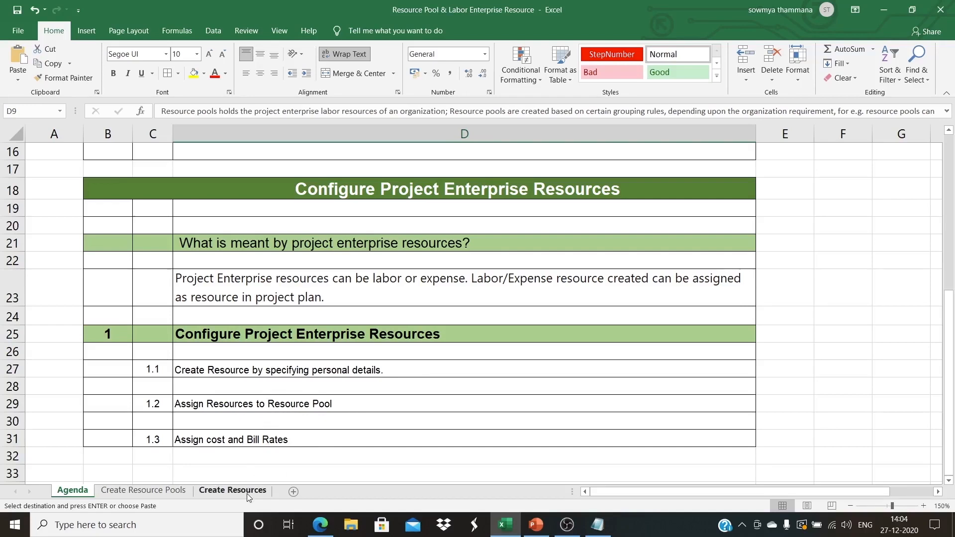
# Show the Create Resources sheet with the labor and expense resource details
pyautogui.click(247, 494)
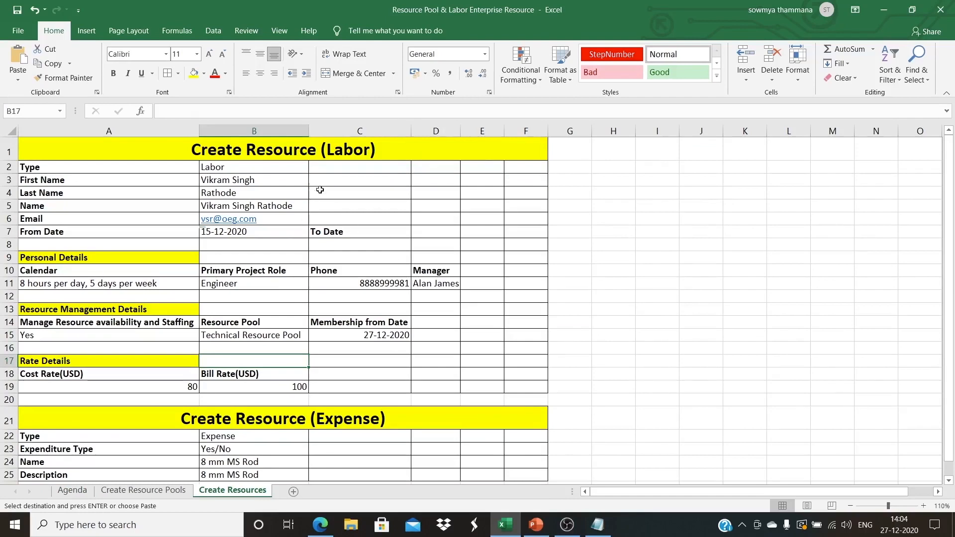
pyautogui.scroll(-1, 349, 185)
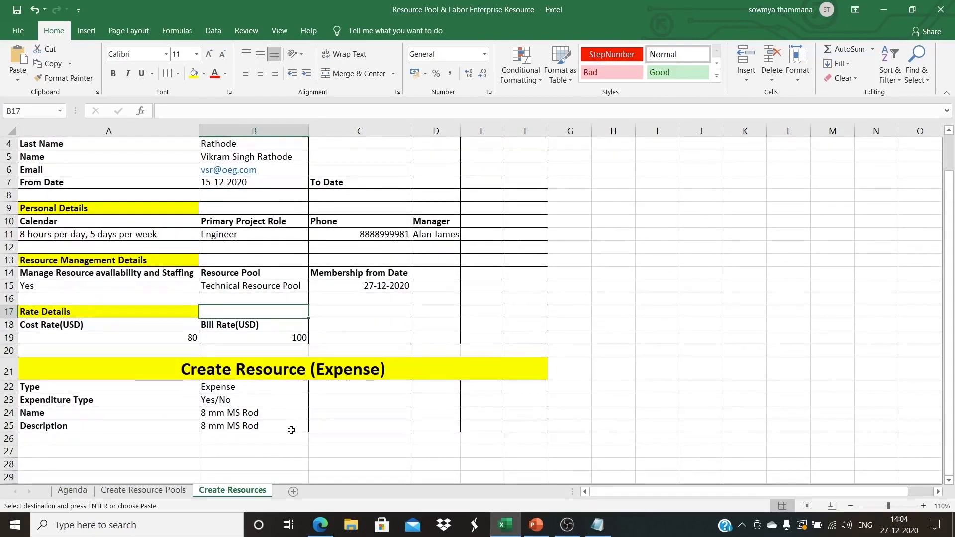
pyautogui.scroll(1, 292, 426)
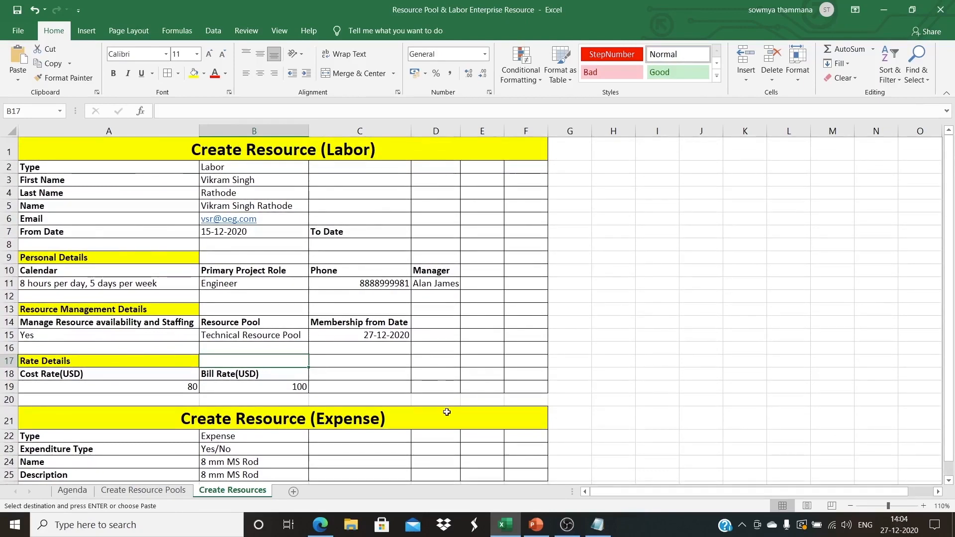
# Search setup tasks for 'manage project enter' and open Manage Project Enterprise Resources
pyautogui.click(325, 520)
pyautogui.moveTo(573, 119); pyautogui.dragTo(483, 120)
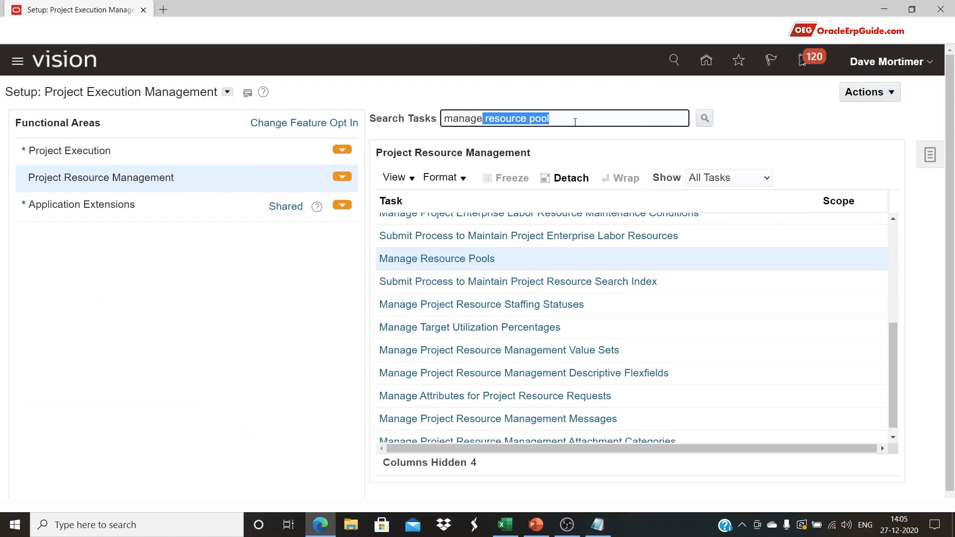
pyautogui.press('BackSpace')
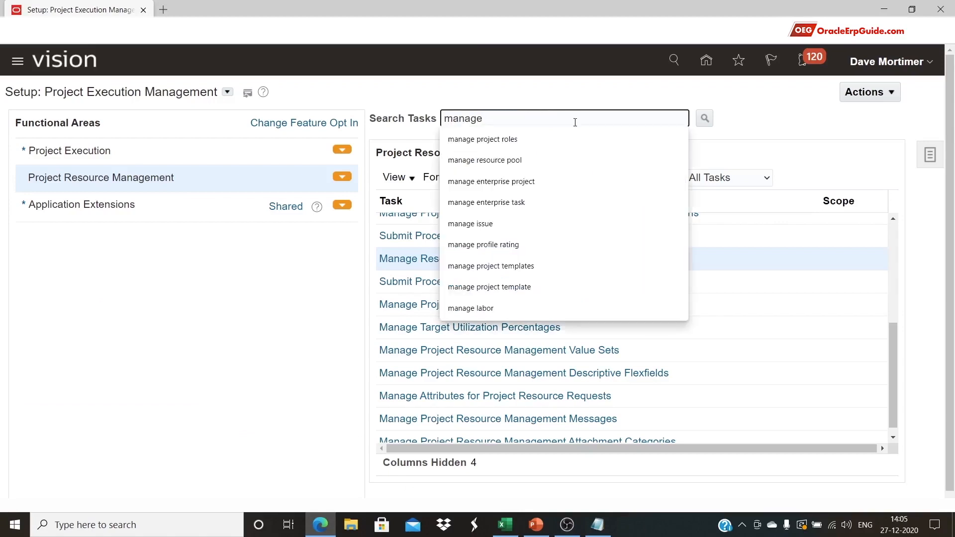
pyautogui.write('pro')
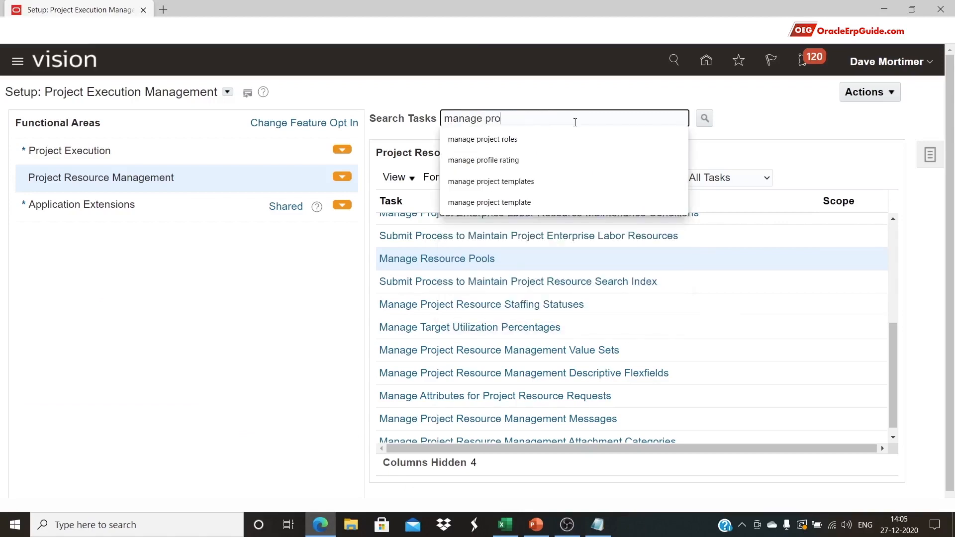
pyautogui.write('ject  enter')
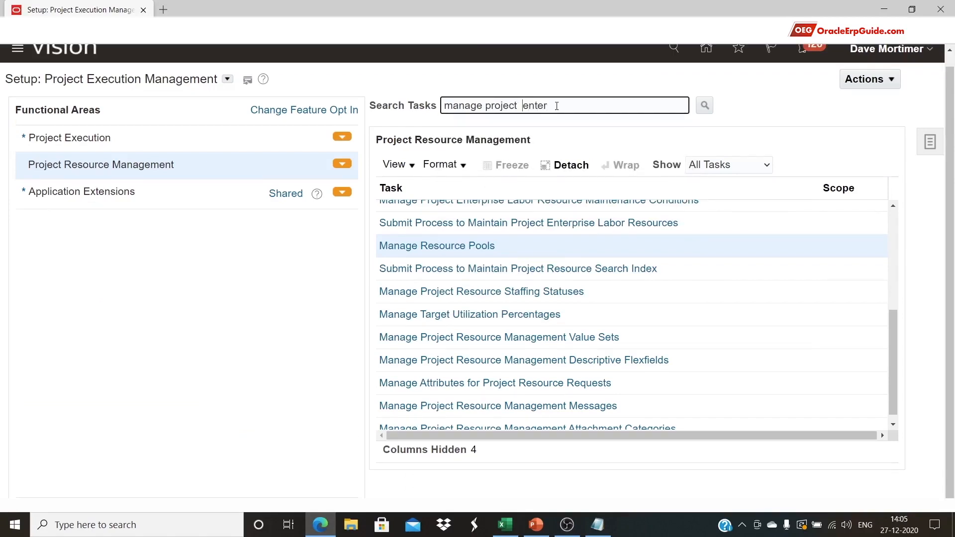
pyautogui.press('BackSpace')
pyautogui.click(704, 105)
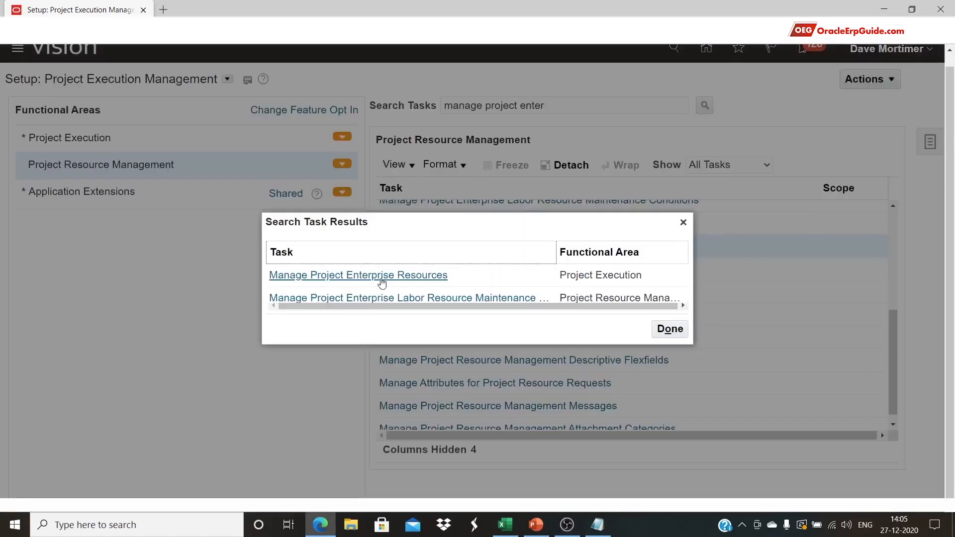
pyautogui.click(434, 280)
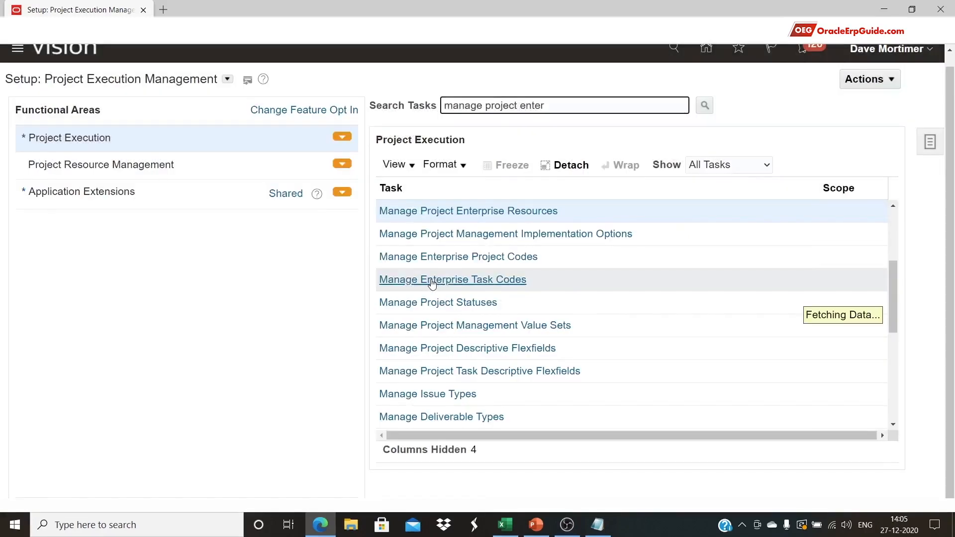
# Keep the resource Type filter at Labor and begin creating a new enterprise resource
pyautogui.click(501, 217)
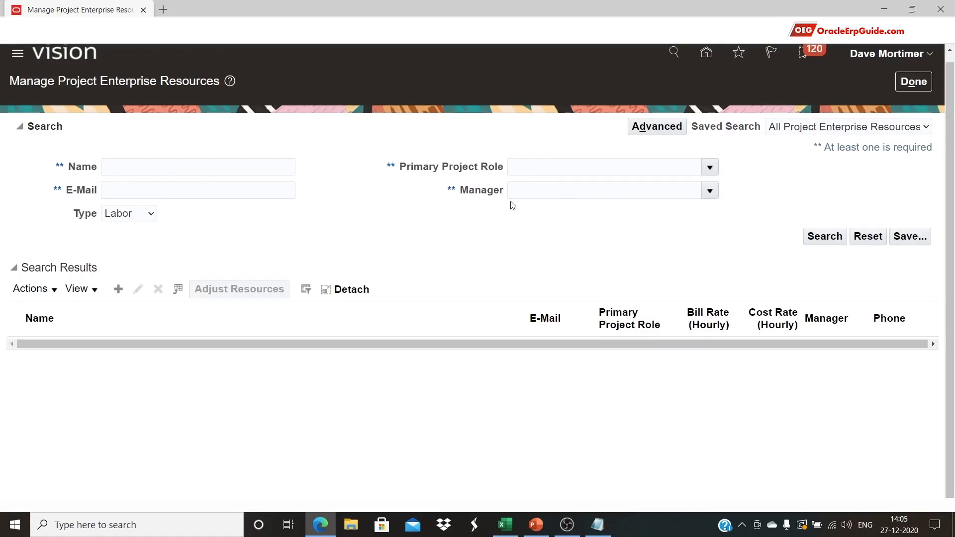
pyautogui.click(118, 214)
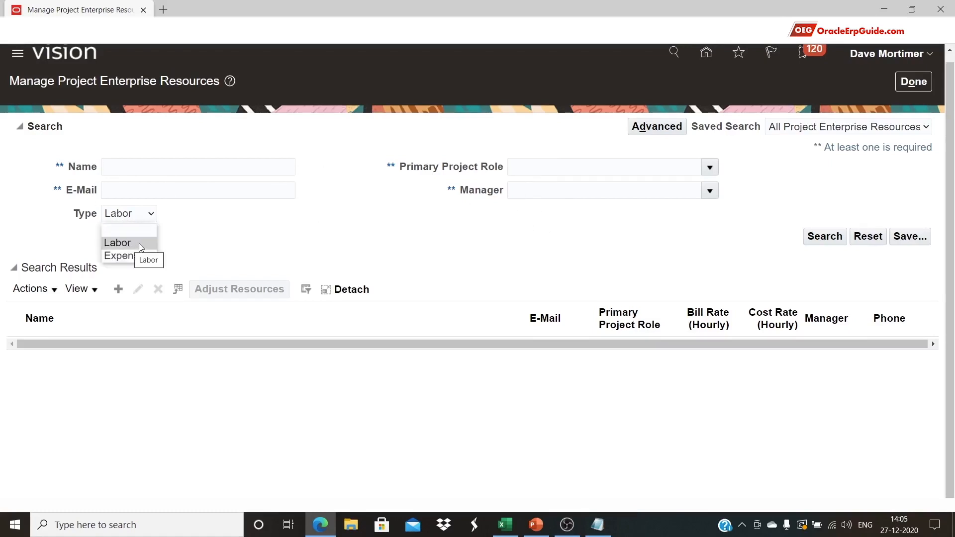
pyautogui.click(330, 226)
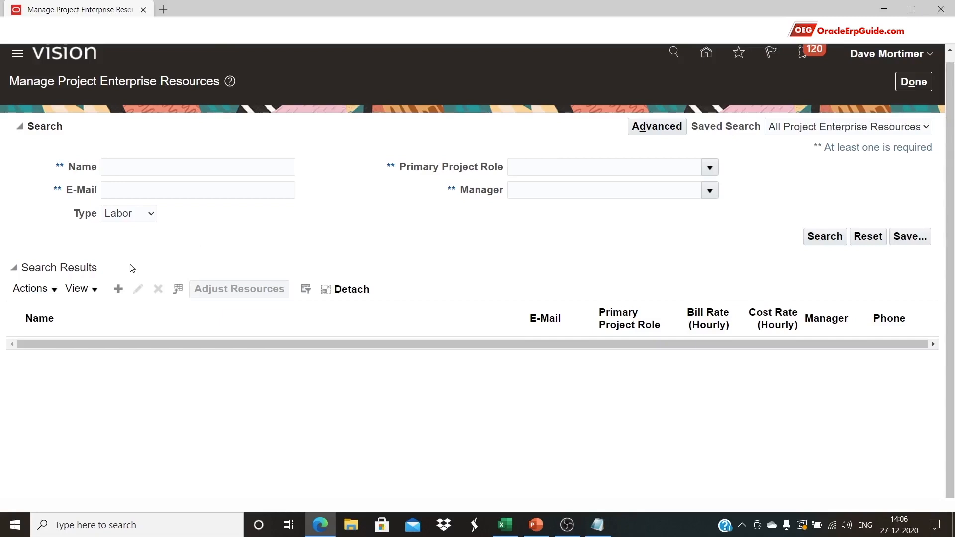
pyautogui.click(121, 291)
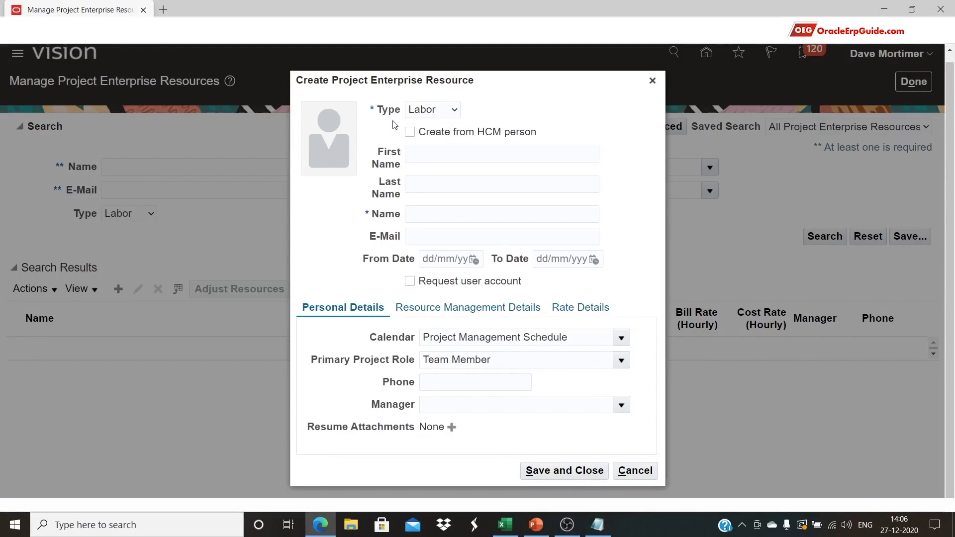
# Try the Expense resource type, switch back to Labor, and tick Create from HCM person
pyautogui.click(453, 110)
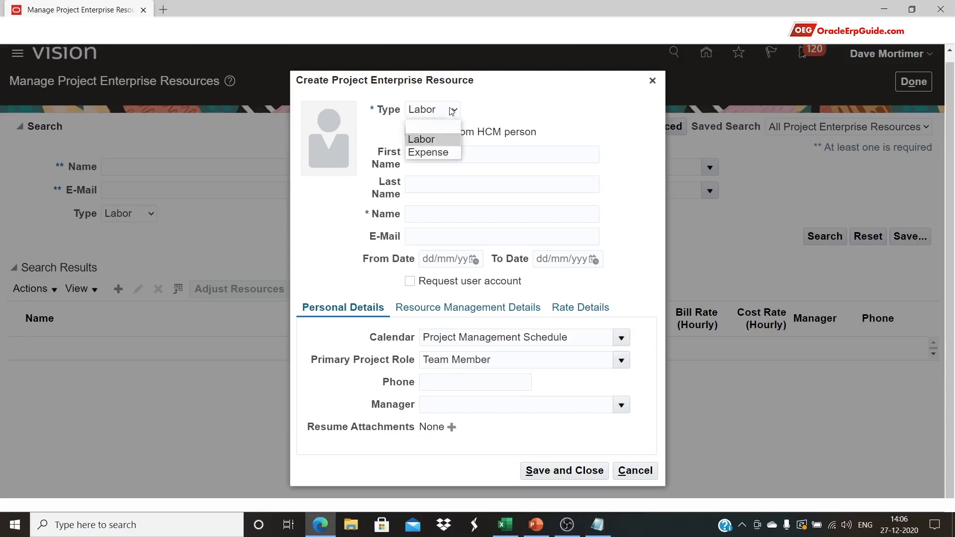
pyautogui.click(450, 154)
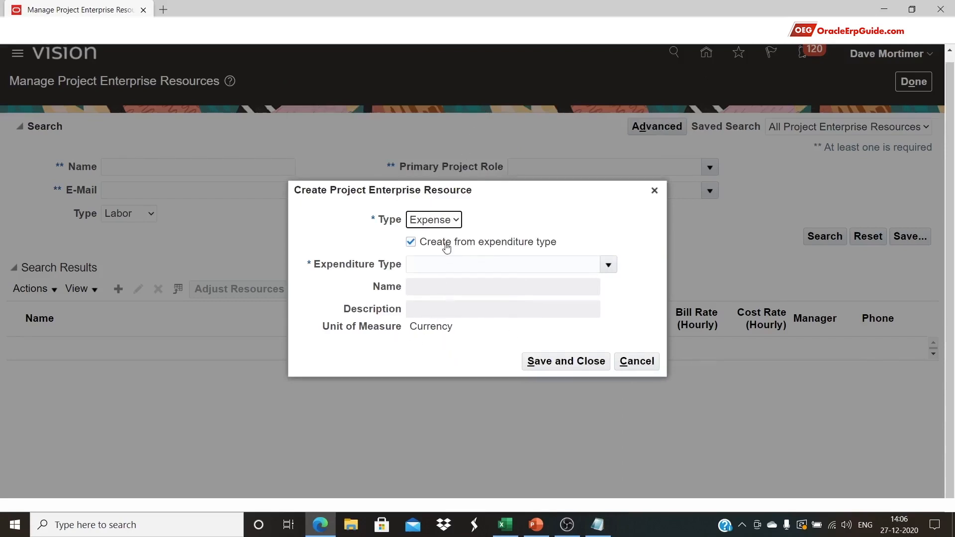
pyautogui.click(447, 224)
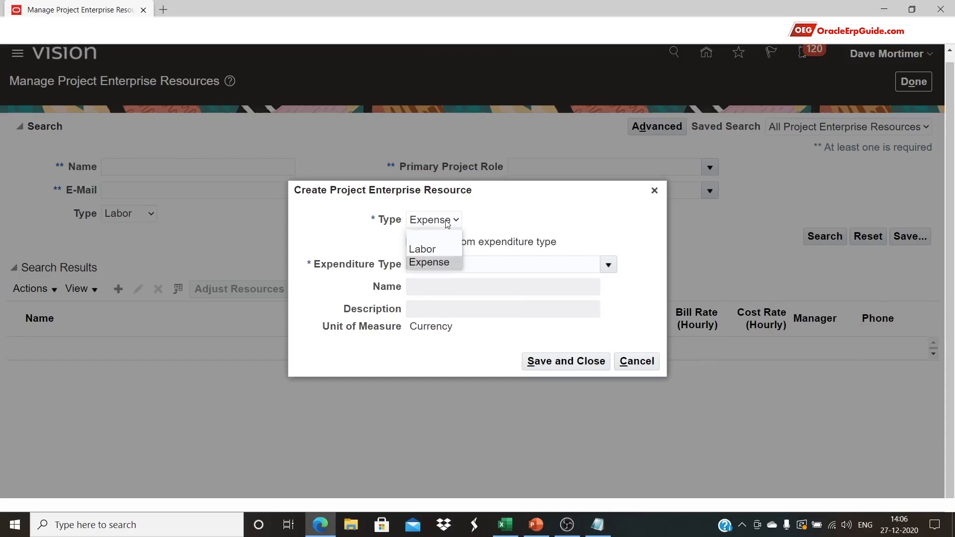
pyautogui.click(437, 249)
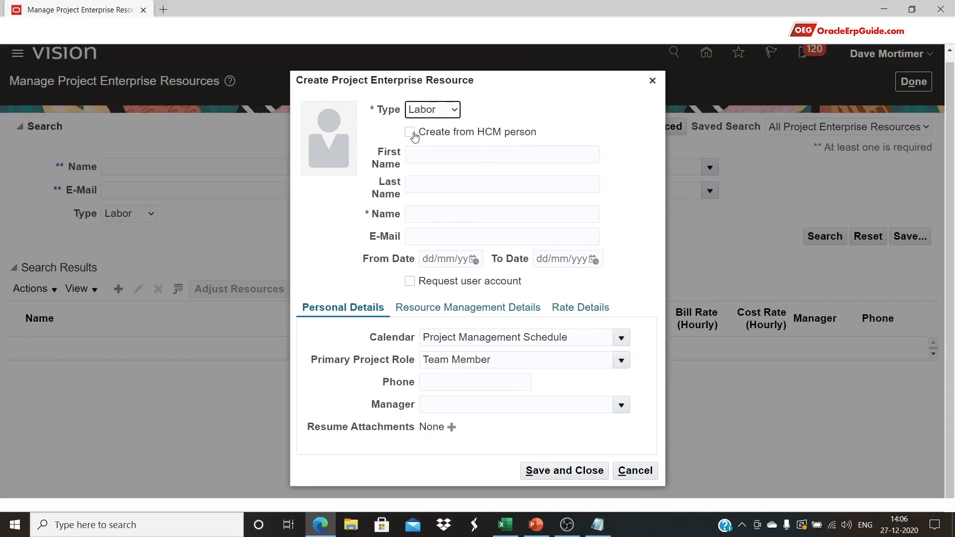
pyautogui.click(410, 133)
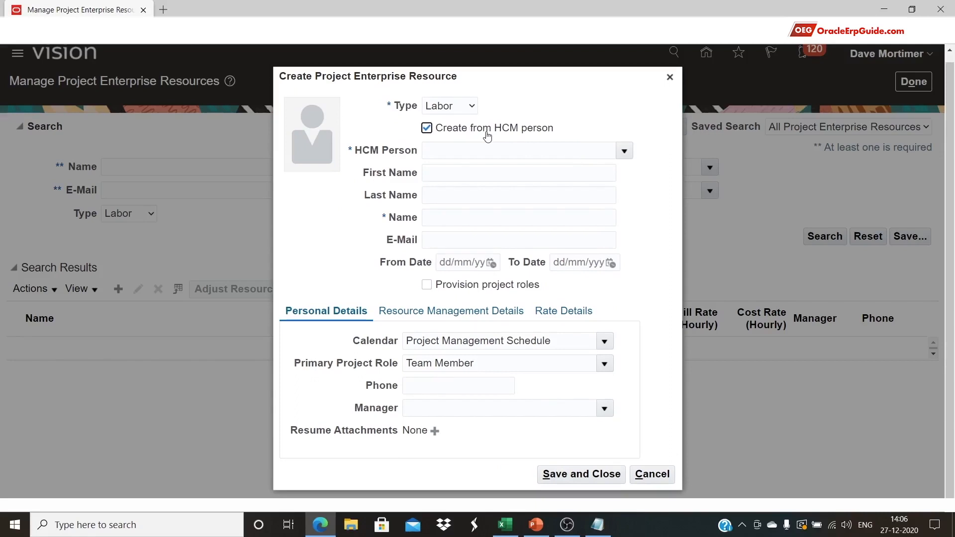
pyautogui.click(624, 150)
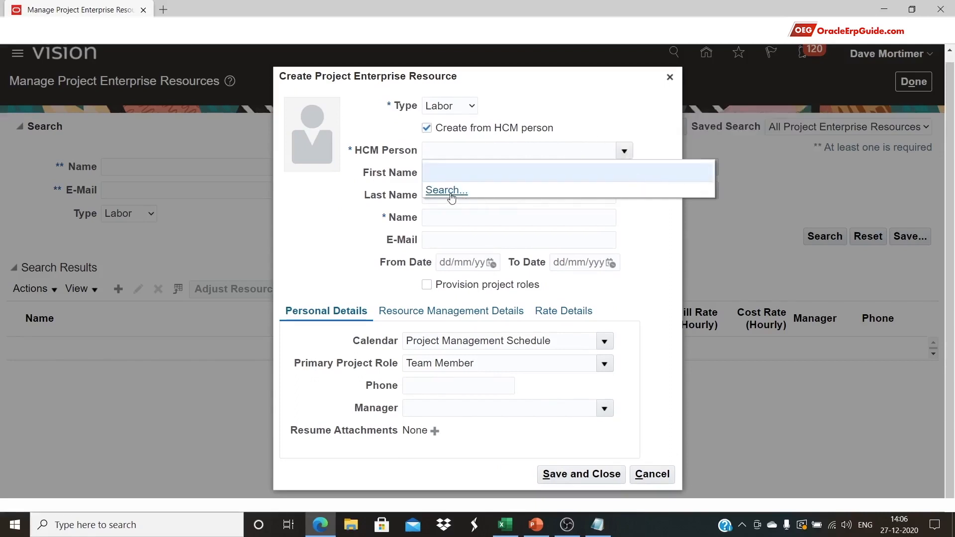
pyautogui.click(450, 191)
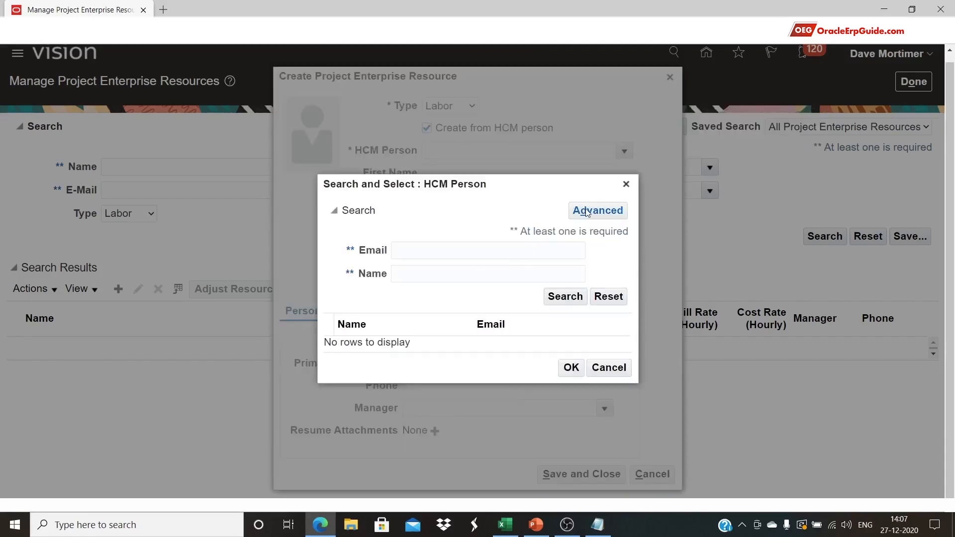
pyautogui.click(587, 212)
pyautogui.click(586, 214)
pyautogui.click(408, 248)
pyautogui.click(378, 435)
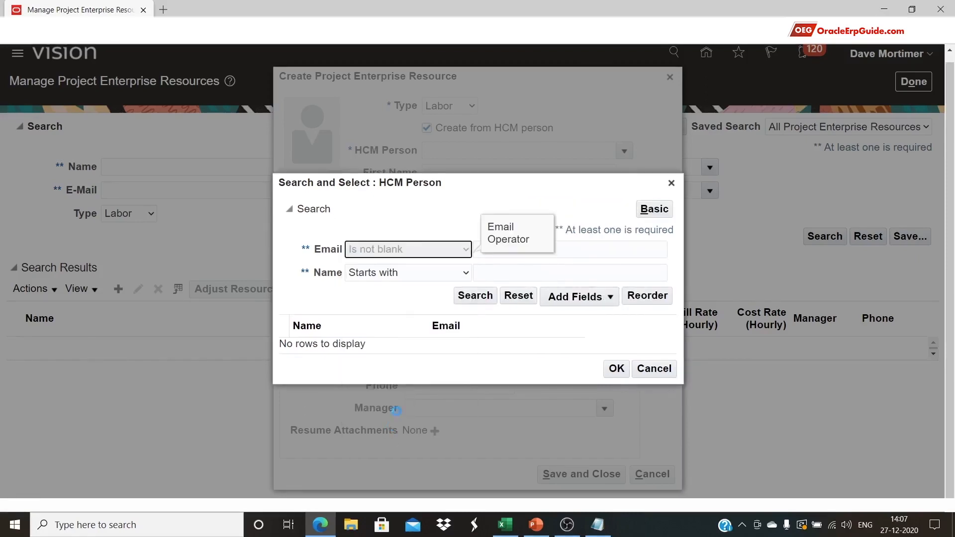
pyautogui.click(424, 277)
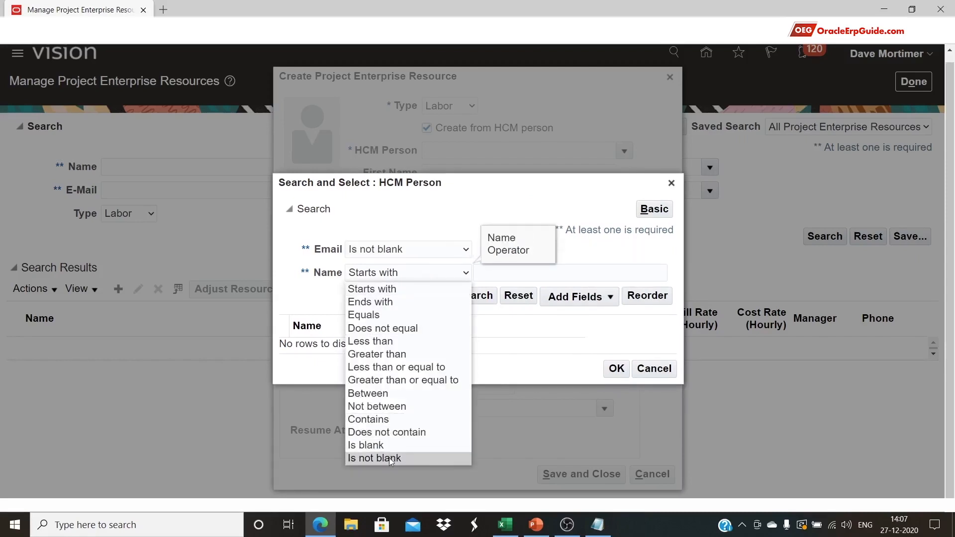
pyautogui.click(391, 457)
pyautogui.click(430, 295)
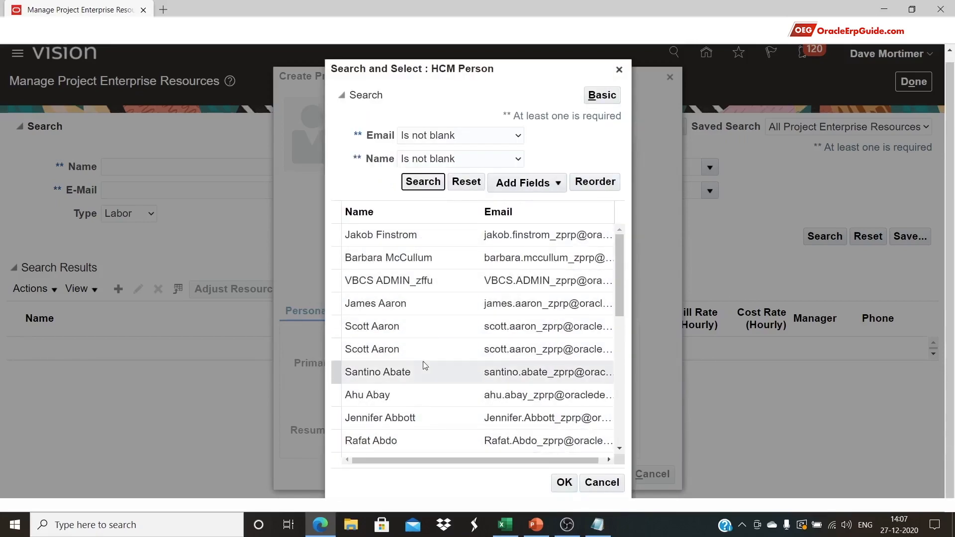
pyautogui.click(411, 302)
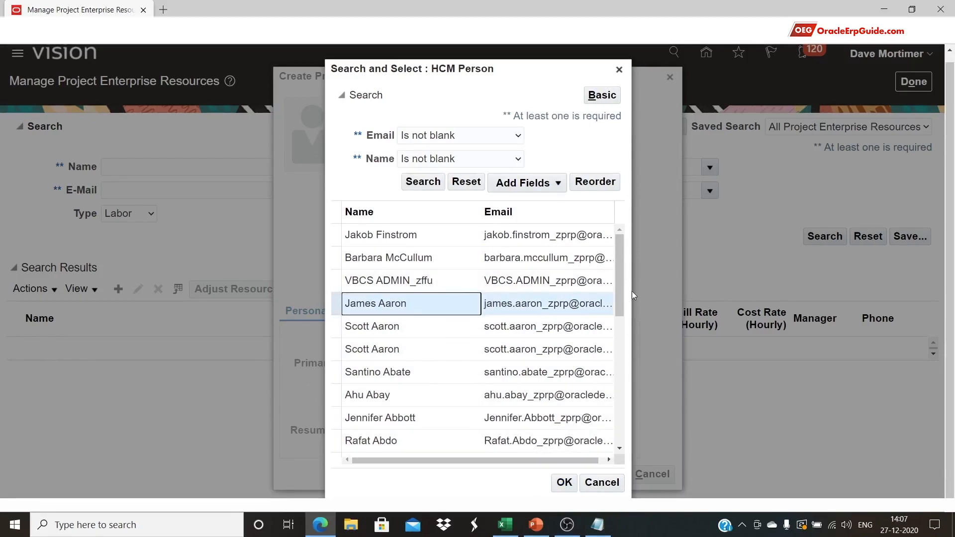
pyautogui.click(619, 69)
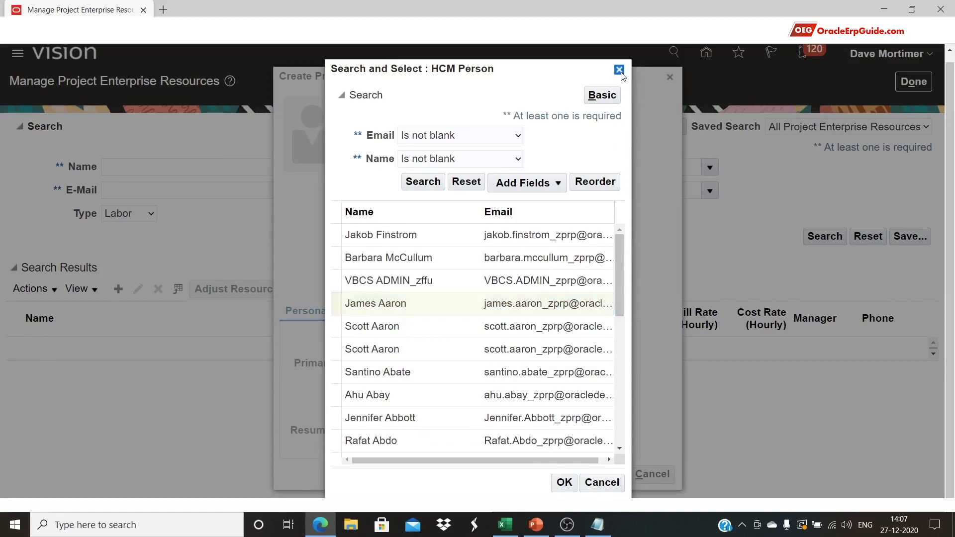
pyautogui.click(467, 130)
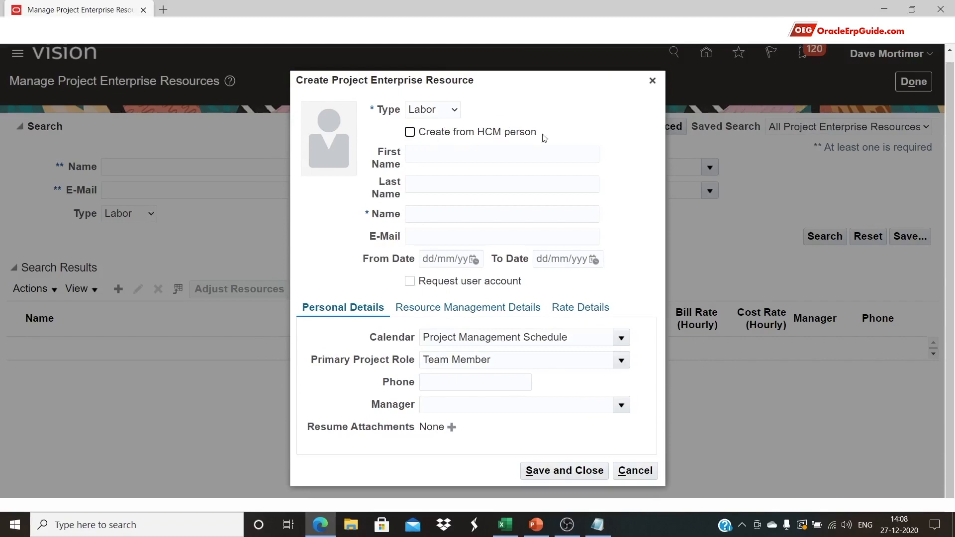
# Check the Type value in cell B2 of the workbook and keep the resource type as Labor
pyautogui.click(505, 525)
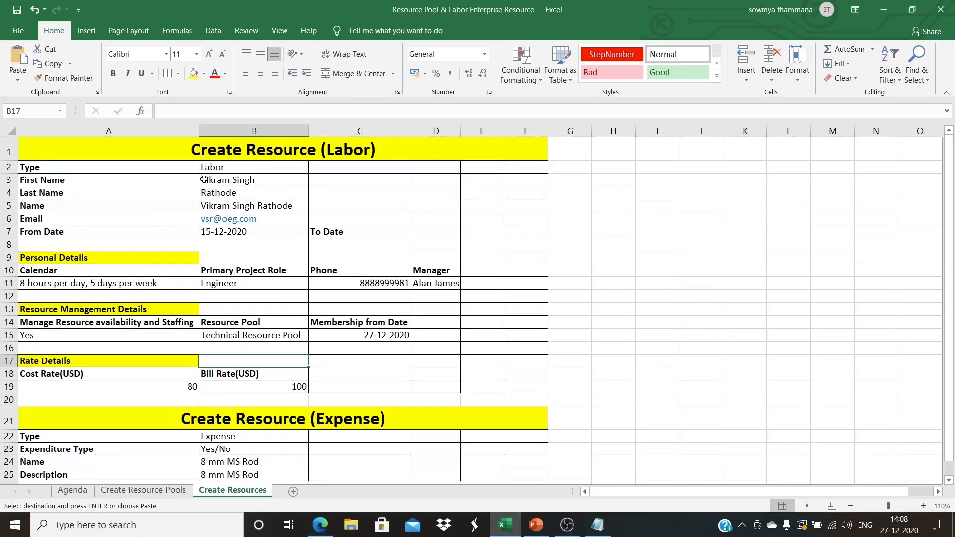
pyautogui.click(230, 170)
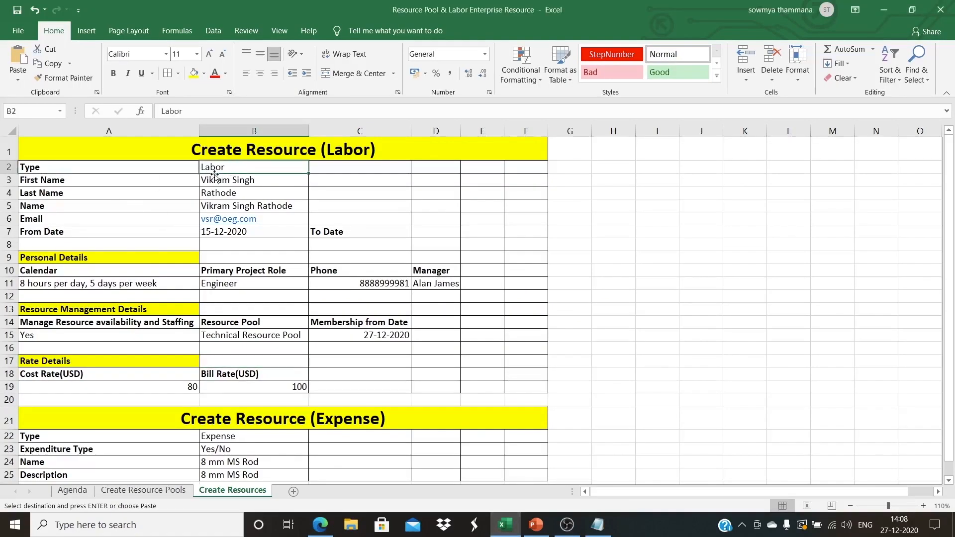
pyautogui.hotkey('alt', 'Tab')
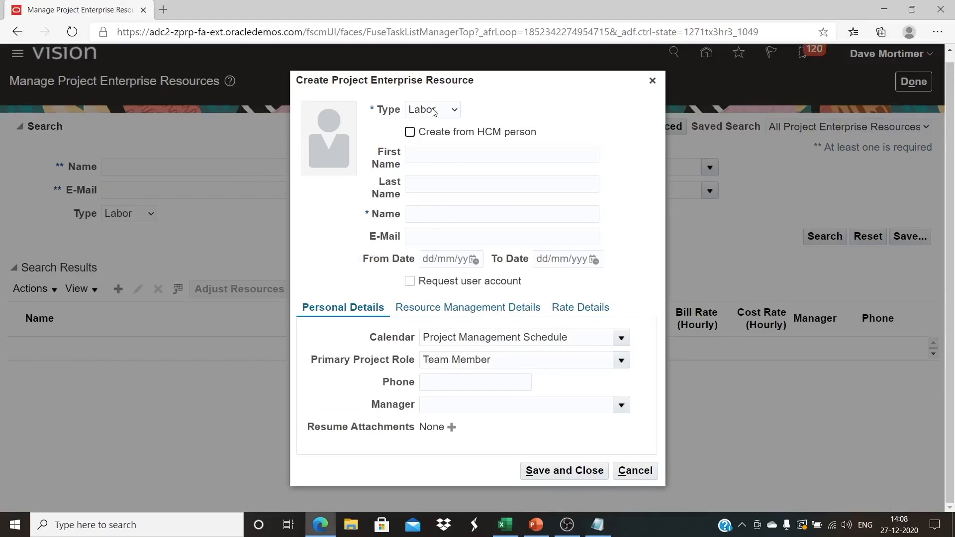
pyautogui.click(433, 111)
pyautogui.click(422, 138)
# Fill in First Name and Last Name from spreadsheet cells B3 and B4
pyautogui.hotkey('alt', 'Tab')
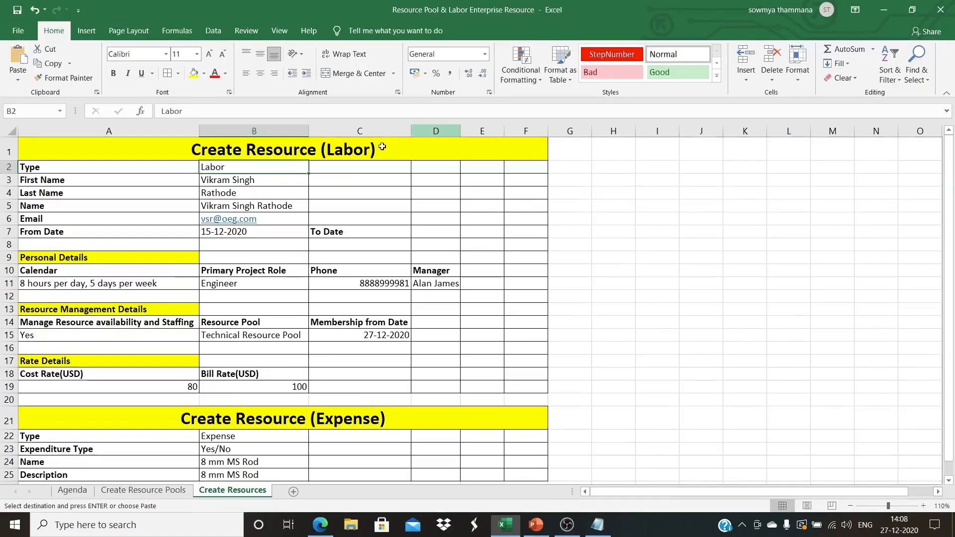
pyautogui.click(254, 181)
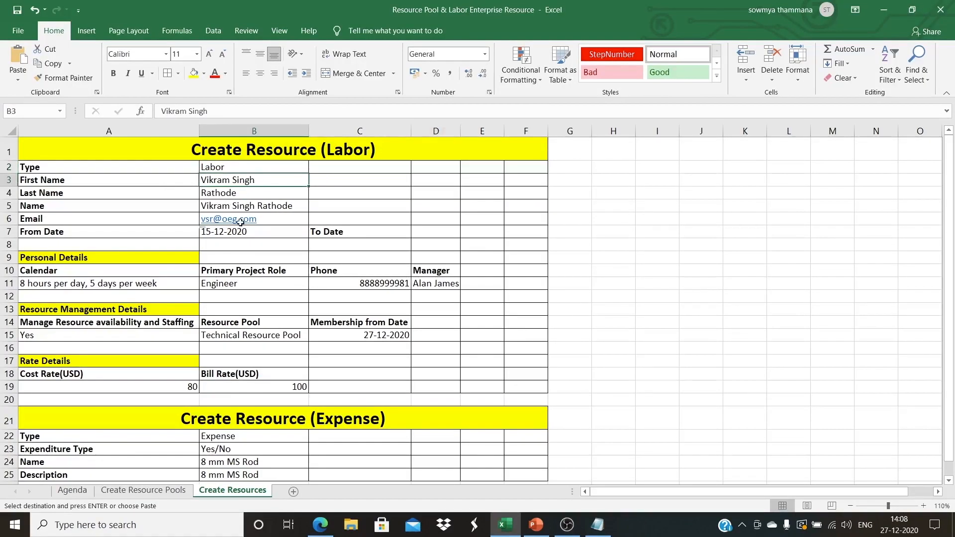
pyautogui.hotkey('alt', 'Tab')
pyautogui.click(426, 183)
pyautogui.hotkey('alt', 'Tab')
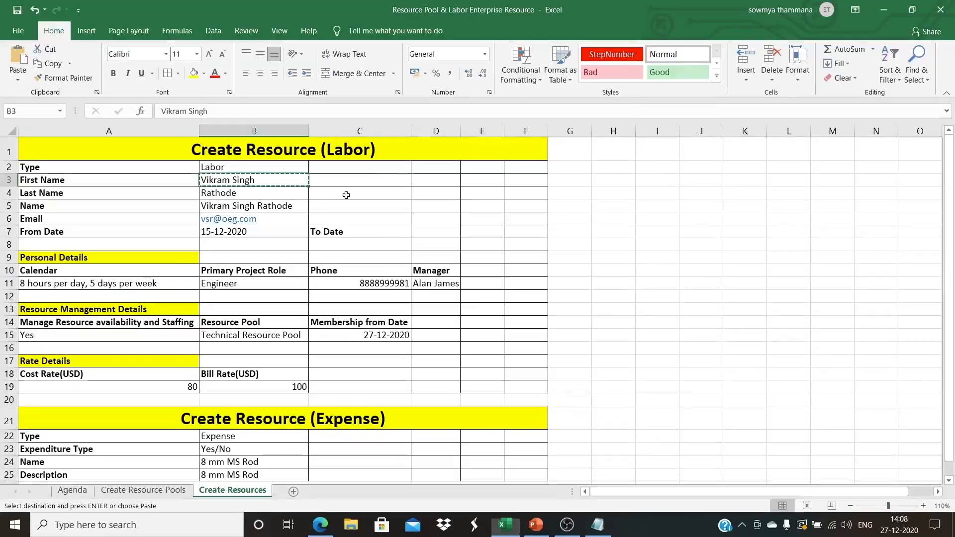
pyautogui.click(252, 194)
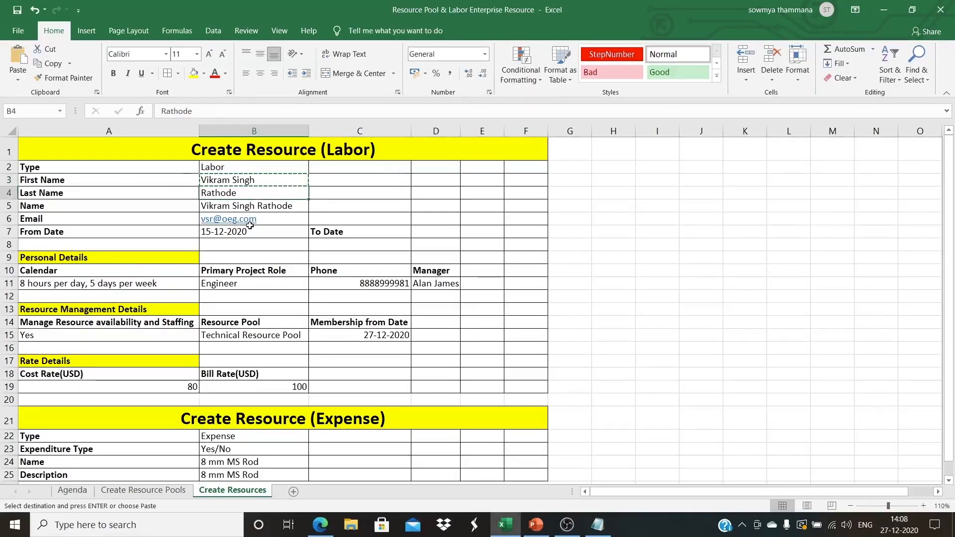
pyautogui.hotkey('ctrl', 'c')
pyautogui.hotkey('alt', 'Tab')
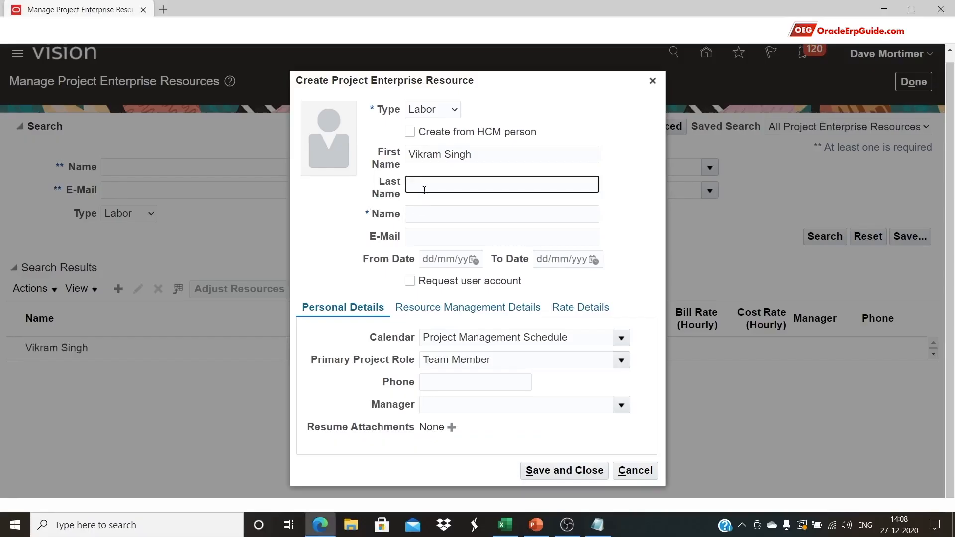
pyautogui.hotkey('ctrl', 'v')
# Fill in the Name and E-Mail fields from spreadsheet cells B5 and B6
pyautogui.hotkey('alt', 'Tab')
pyautogui.click(285, 204)
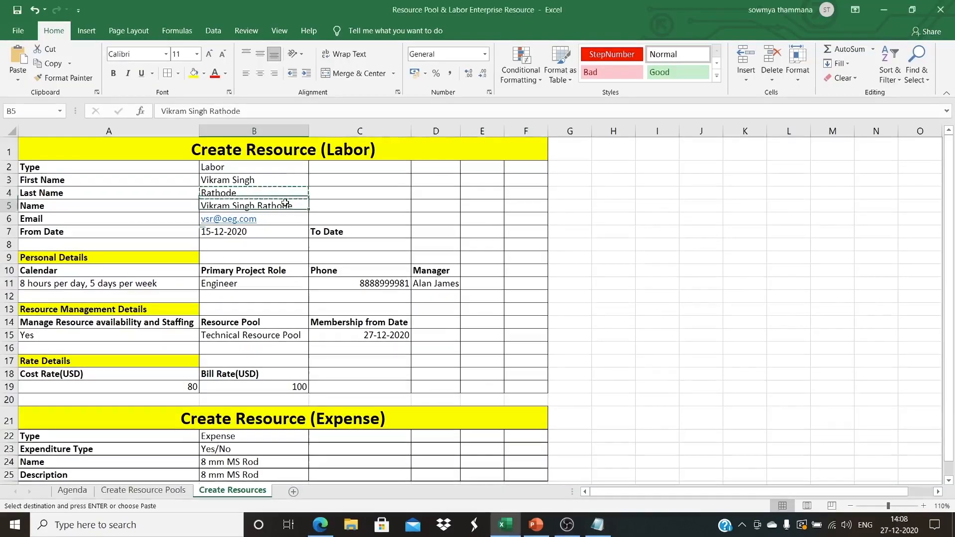
pyautogui.hotkey('ctrl', 'c')
pyautogui.hotkey('alt', 'Tab')
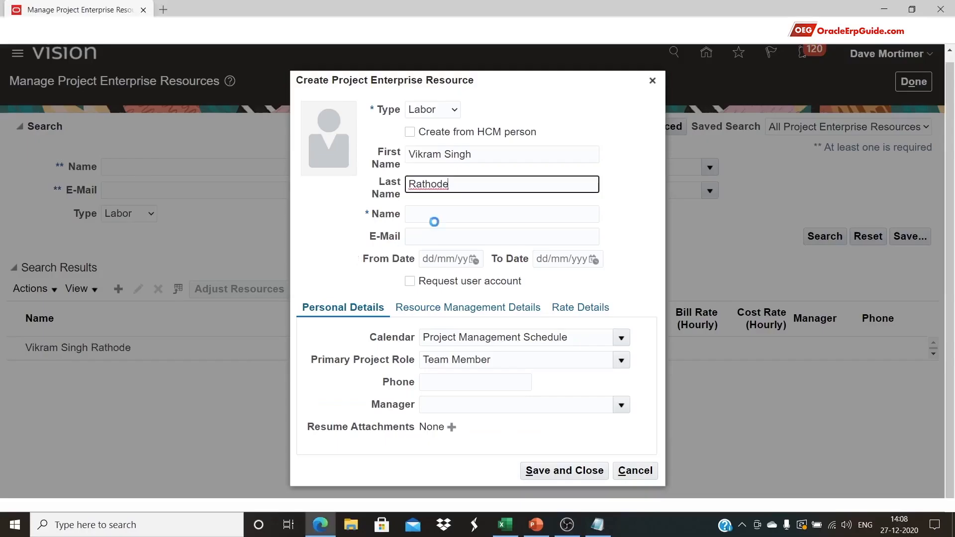
pyautogui.click(436, 215)
pyautogui.hotkey('ctrl', 'v')
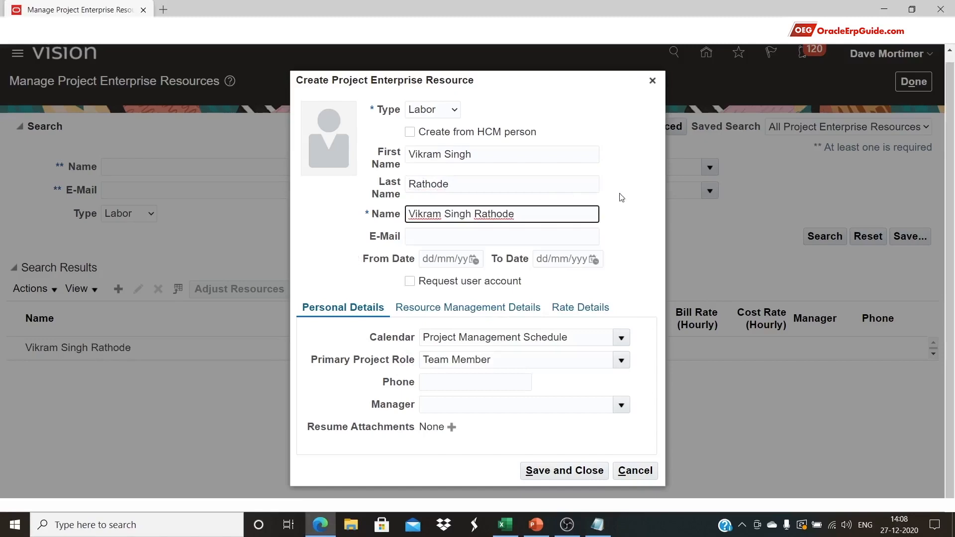
pyautogui.hotkey('alt', 'Tab')
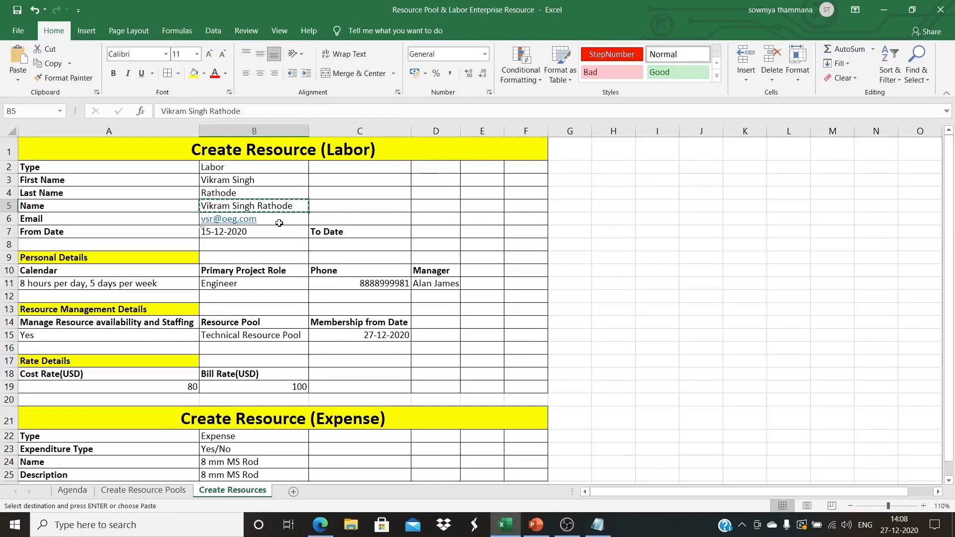
pyautogui.click(279, 222)
pyautogui.hotkey('ctrl', 'c')
pyautogui.hotkey('alt', 'Tab')
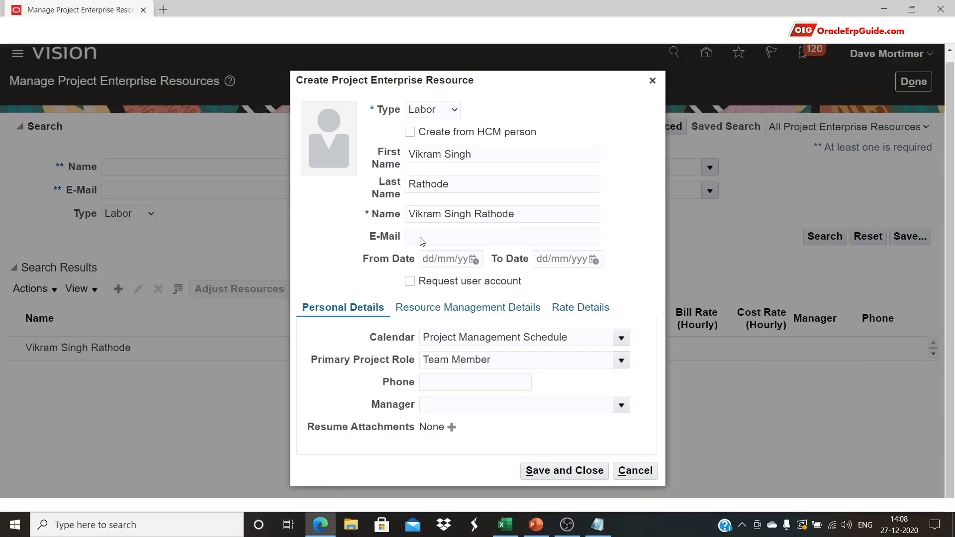
pyautogui.click(422, 242)
pyautogui.hotkey('ctrl', 'v')
# Paste From Date 15/12/2020 from cell B7 into the form
pyautogui.hotkey('alt', 'Tab')
pyautogui.click(208, 217)
pyautogui.hotkey('ctrl', 'c')
pyautogui.hotkey('alt', 'Tab')
pyautogui.hotkey('ctrl', 'v')
# Set the calendar to '8 hours per day, 5 days per week', as in cell A11
pyautogui.hotkey('alt', 'Tab')
pyautogui.click(184, 283)
pyautogui.hotkey('ctrl', 'c')
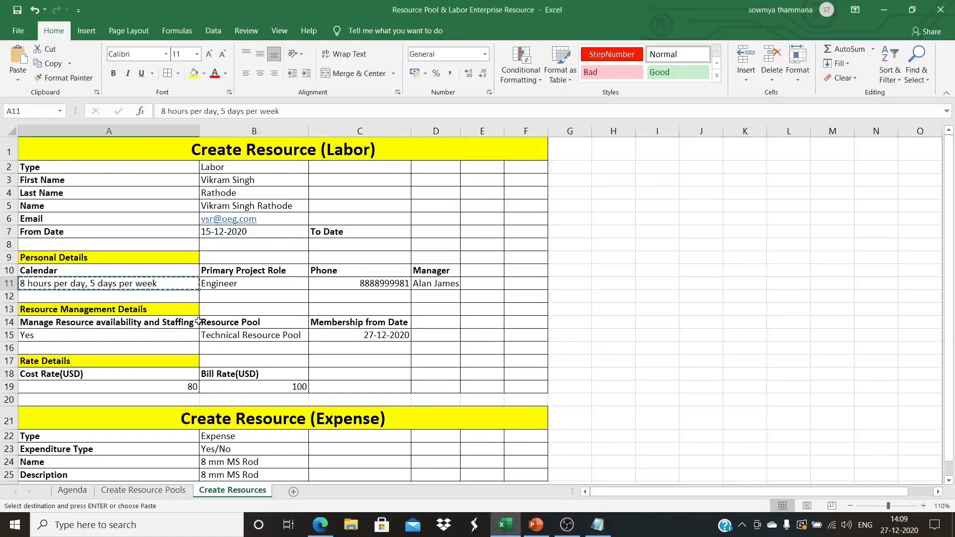
pyautogui.hotkey('alt', 'Tab')
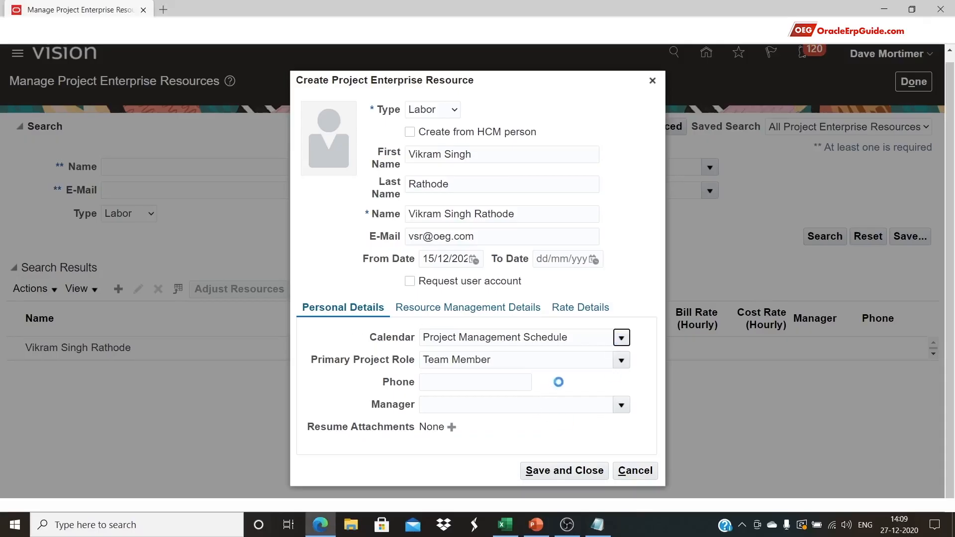
pyautogui.hotkey('alt', 'Down')
pyautogui.click(561, 376)
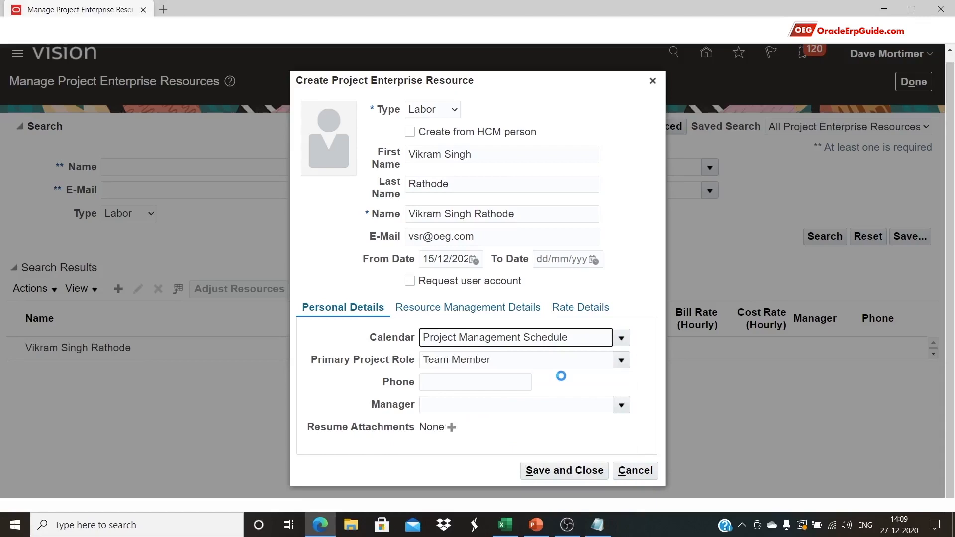
# Set the Primary Project Role to Engineer, matching cell B11
pyautogui.hotkey('alt', 'Tab')
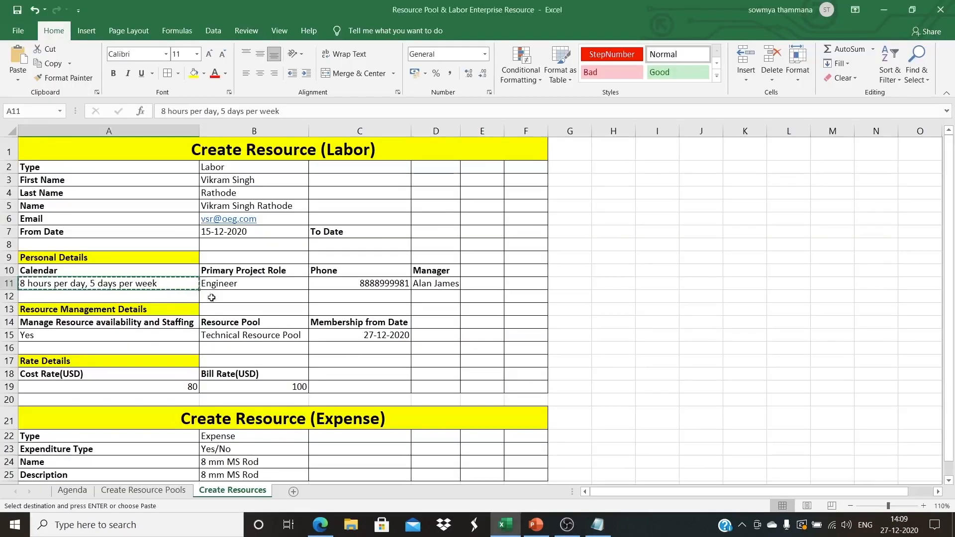
pyautogui.click(277, 287)
pyautogui.hotkey('ctrl', 'c')
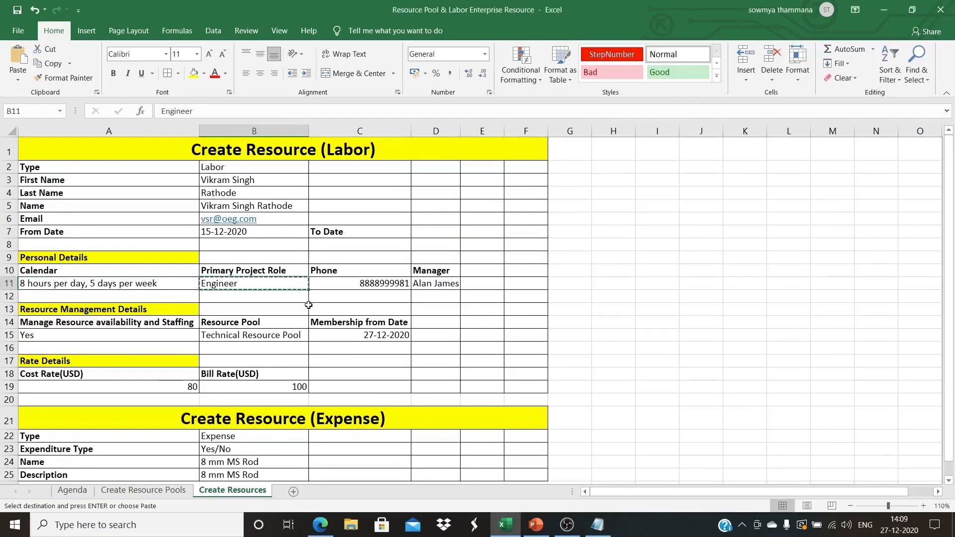
pyautogui.hotkey('alt', 'Tab')
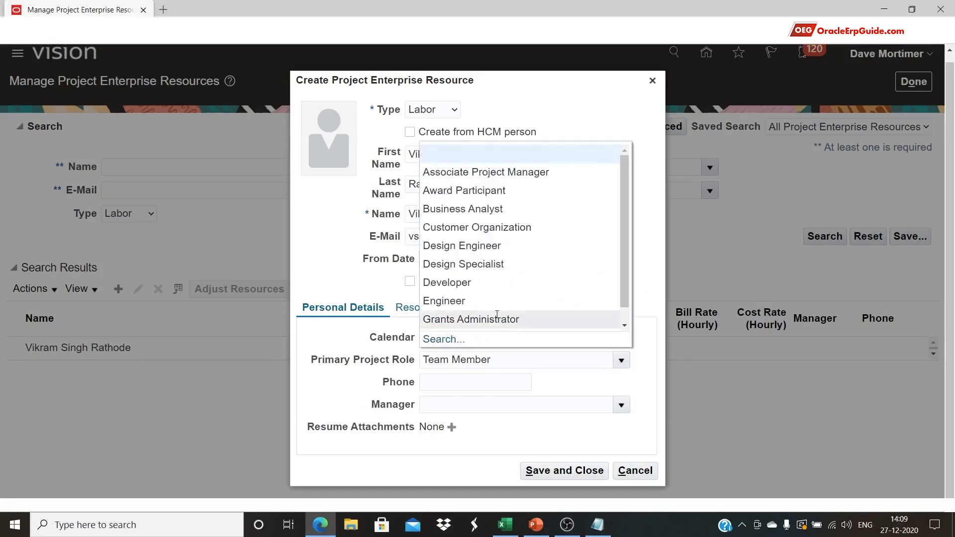
pyautogui.click(499, 303)
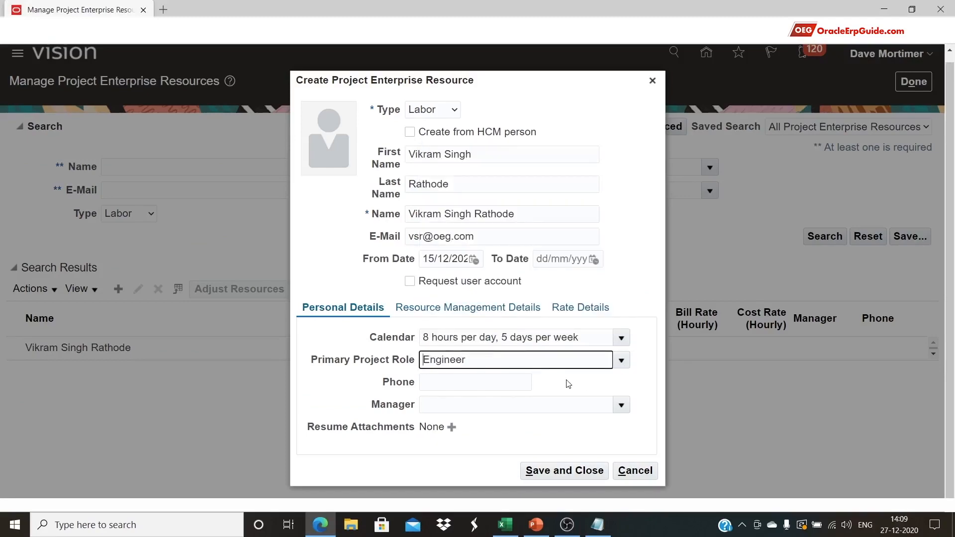
# Enter the resource's phone number copied from cell C11
pyautogui.hotkey('alt', 'Tab')
pyautogui.press('Right')
pyautogui.hotkey('ctrl', 'c')
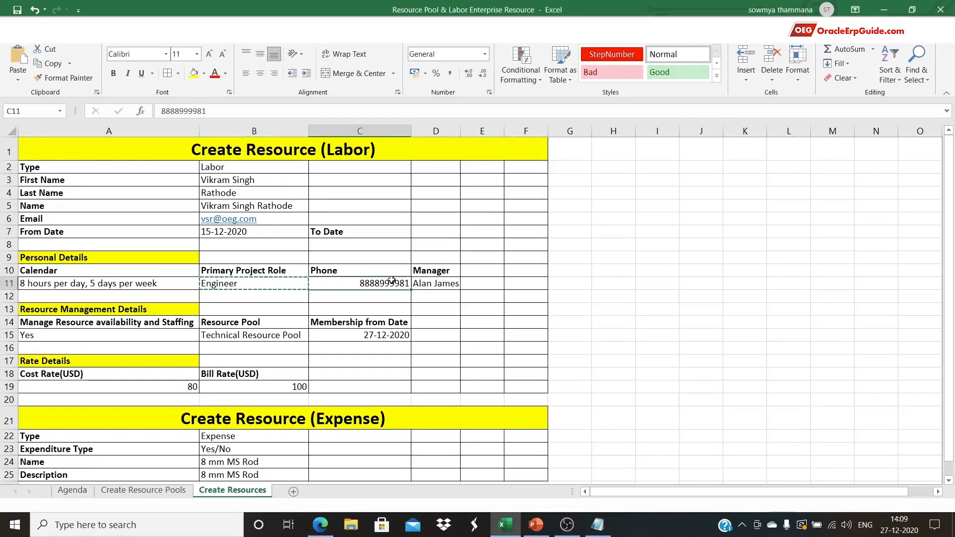
pyautogui.hotkey('alt', 'Tab')
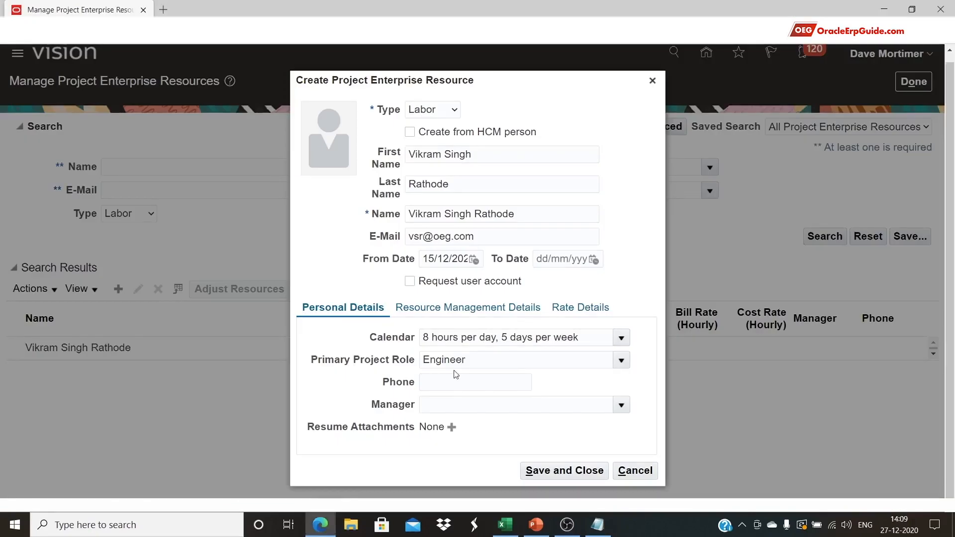
pyautogui.click(459, 381)
pyautogui.hotkey('ctrl', 'v')
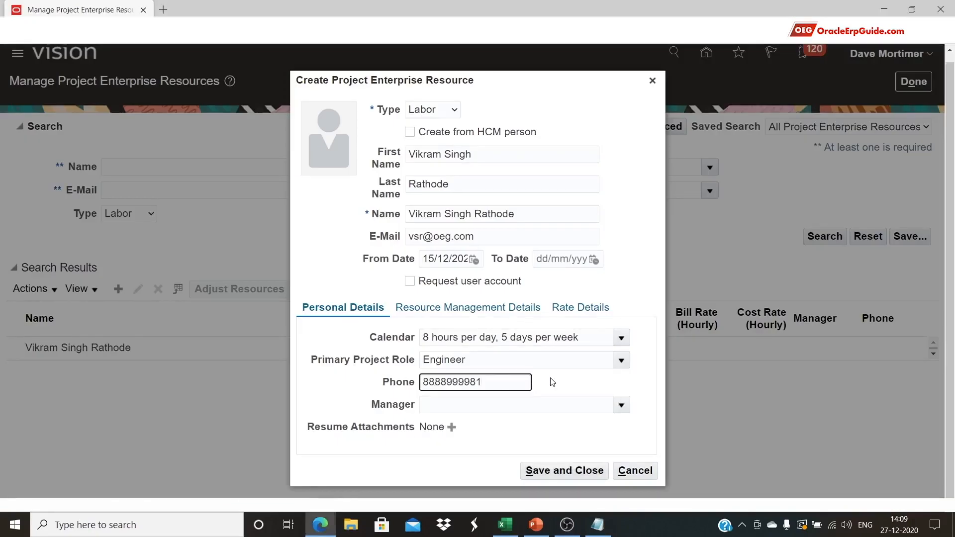
pyautogui.click(550, 379)
# Enter the manager's name copied from cell D11 into the Manager field
pyautogui.hotkey('alt', 'Tab')
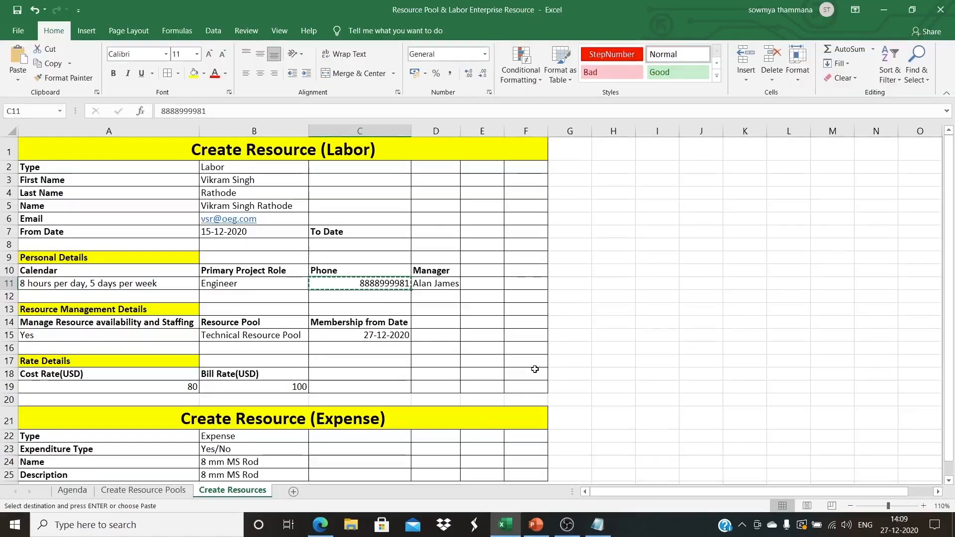
pyautogui.press('Right')
pyautogui.hotkey('ctrl', 'c')
pyautogui.hotkey('alt', 'Tab')
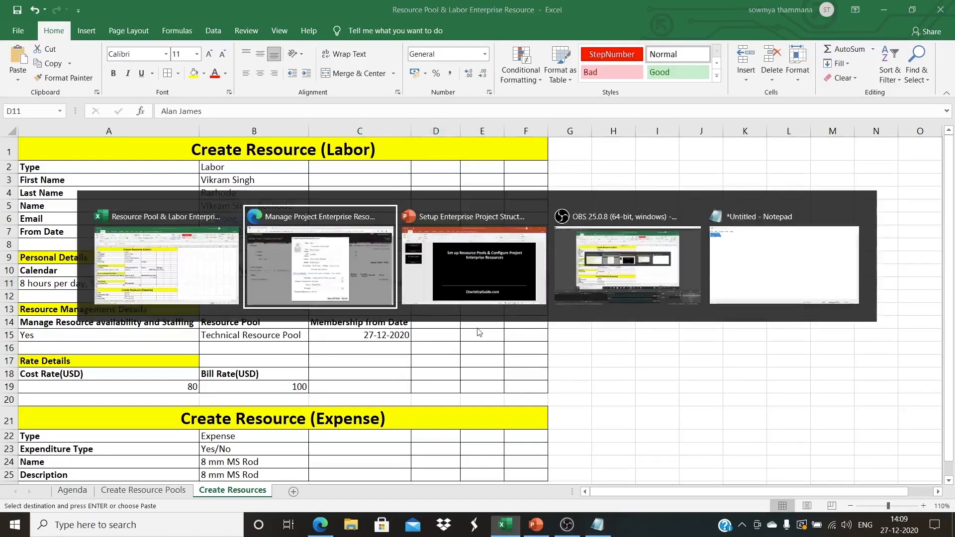
pyautogui.click(620, 405)
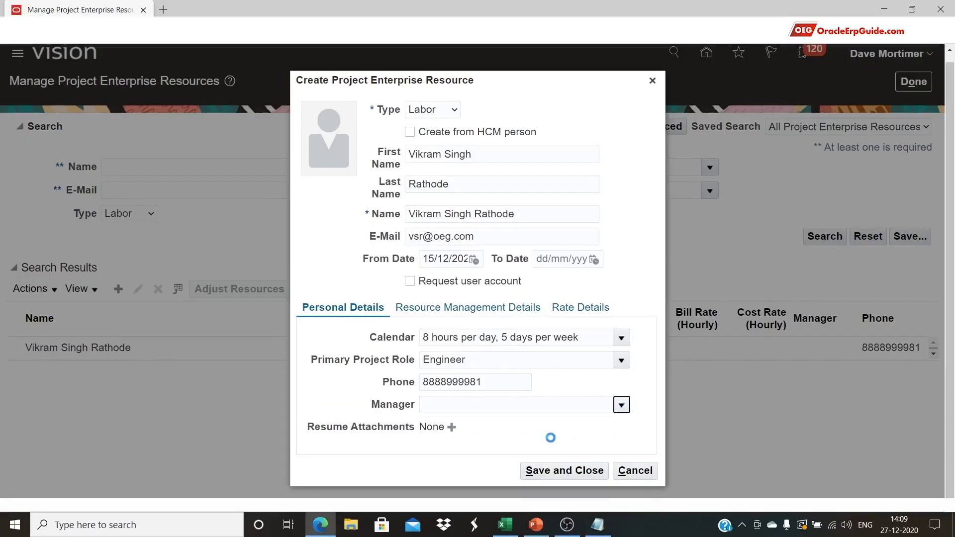
pyautogui.click(517, 404)
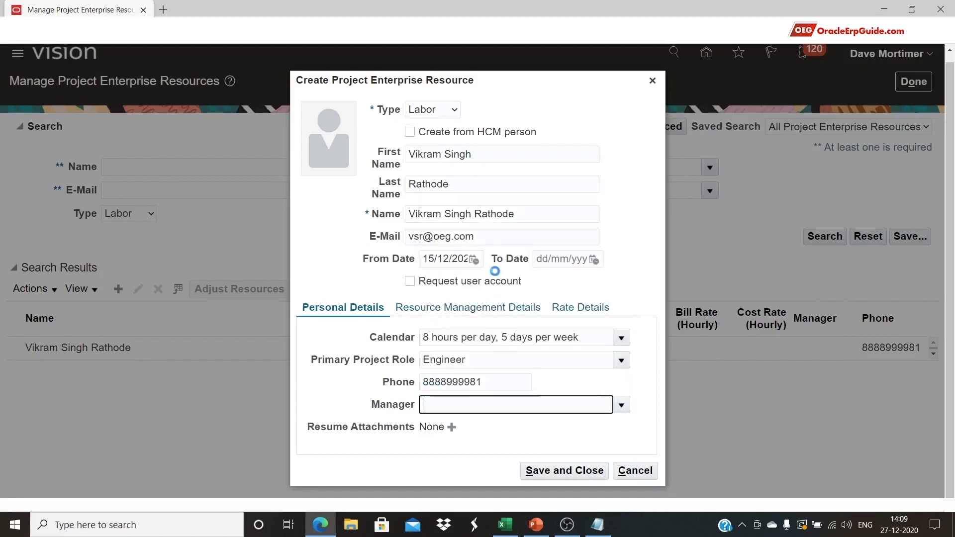
pyautogui.hotkey('ctrl', 'v')
pyautogui.click(533, 434)
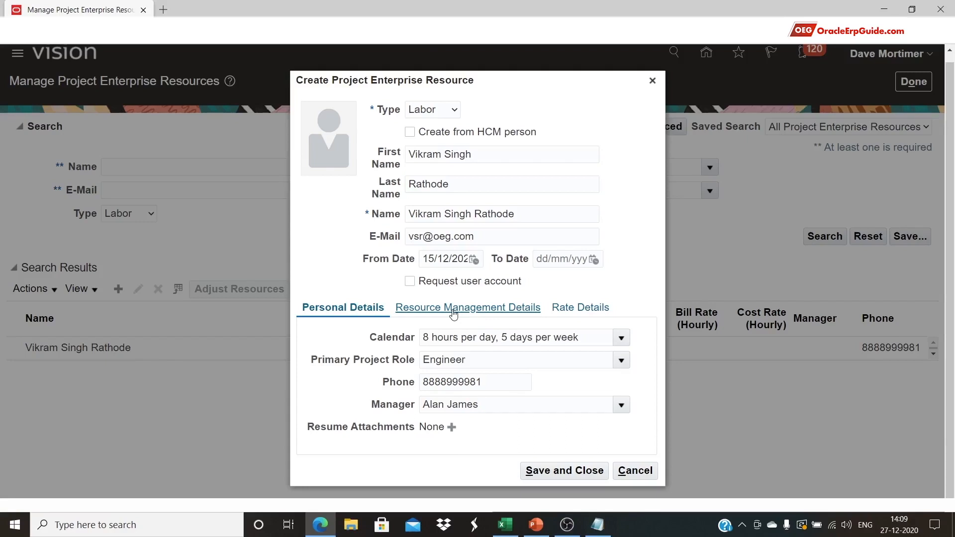
# Search pools for 'Technical' and assign Technical Resource Pool under Resource Management Details
pyautogui.click(453, 310)
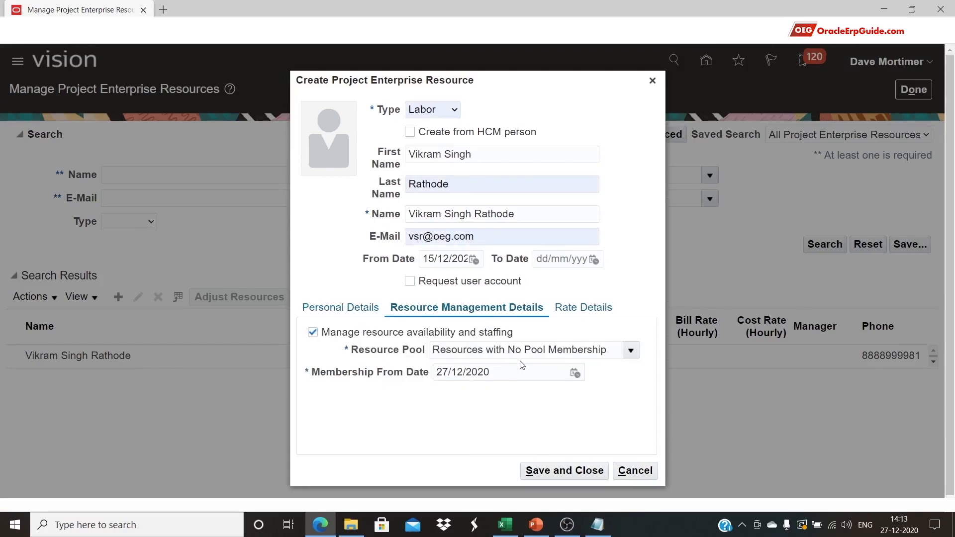
pyautogui.click(631, 350)
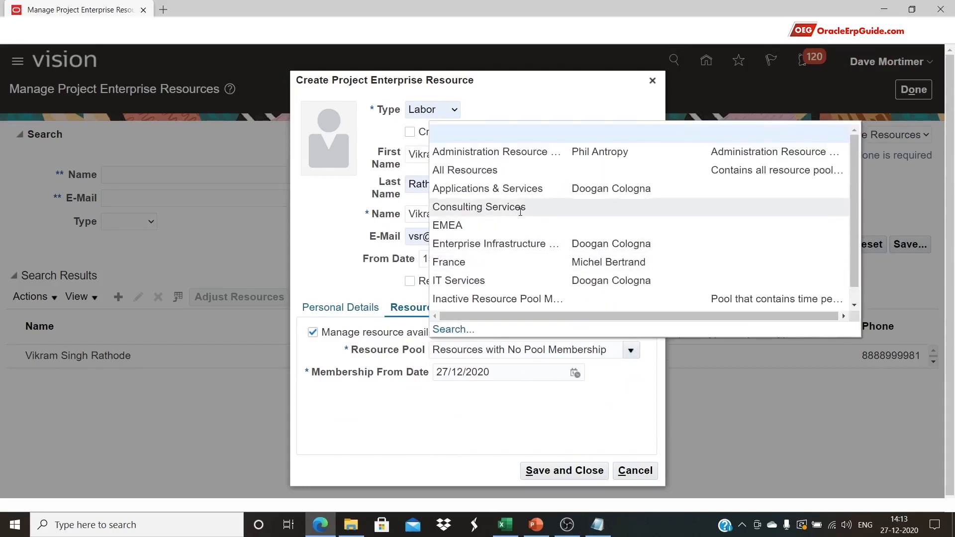
pyautogui.scroll(-1, 520, 215)
pyautogui.scroll(-1, 521, 215)
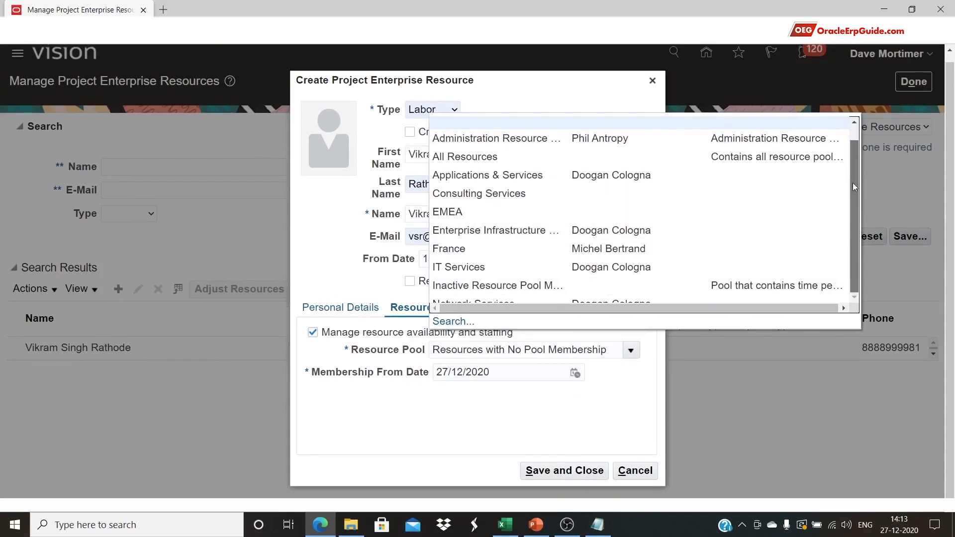
pyautogui.click(459, 327)
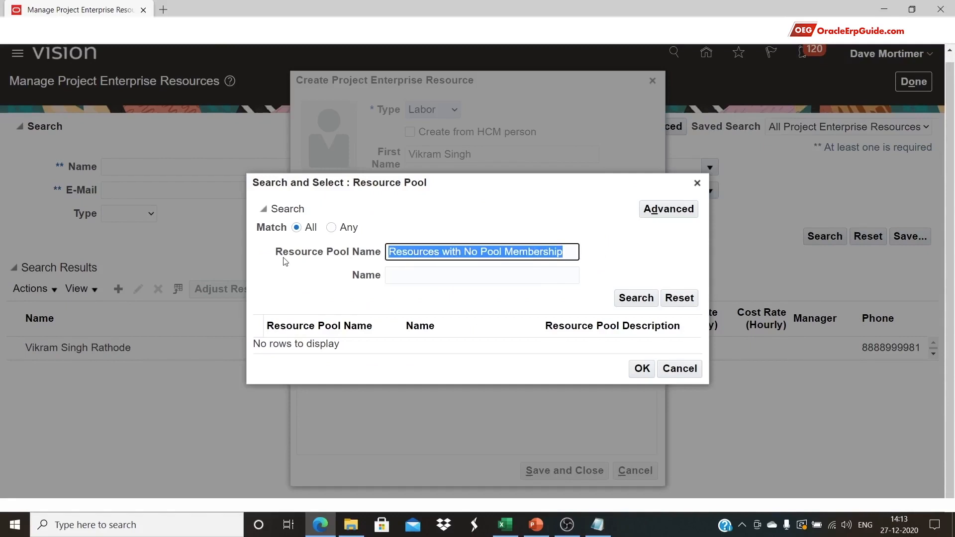
pyautogui.press('BackSpace')
pyautogui.write('Techn')
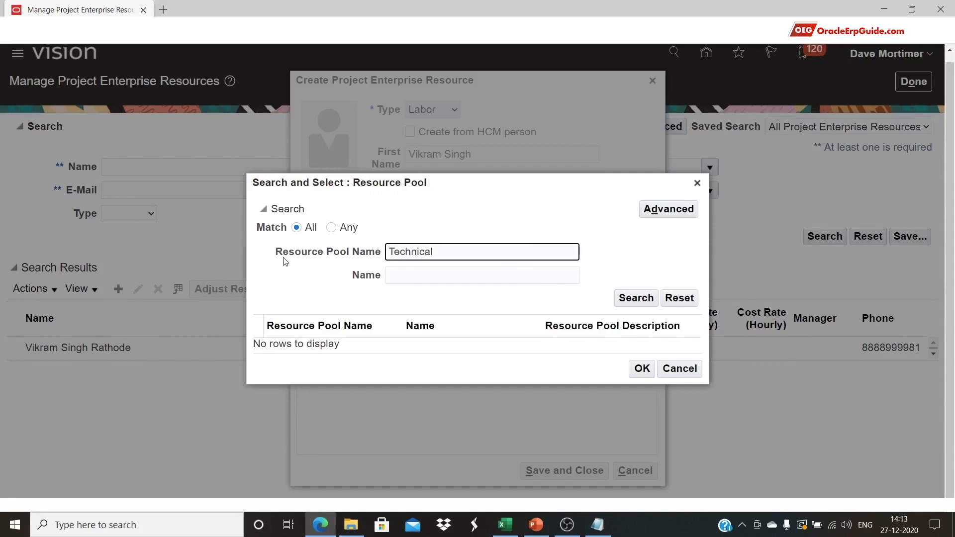
pyautogui.write('ical')
pyautogui.press('Return')
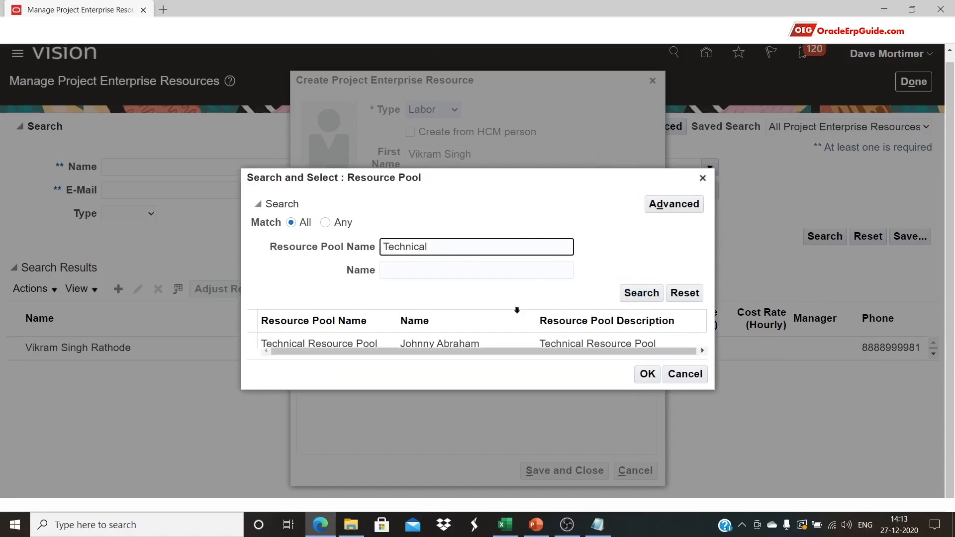
pyautogui.click(367, 344)
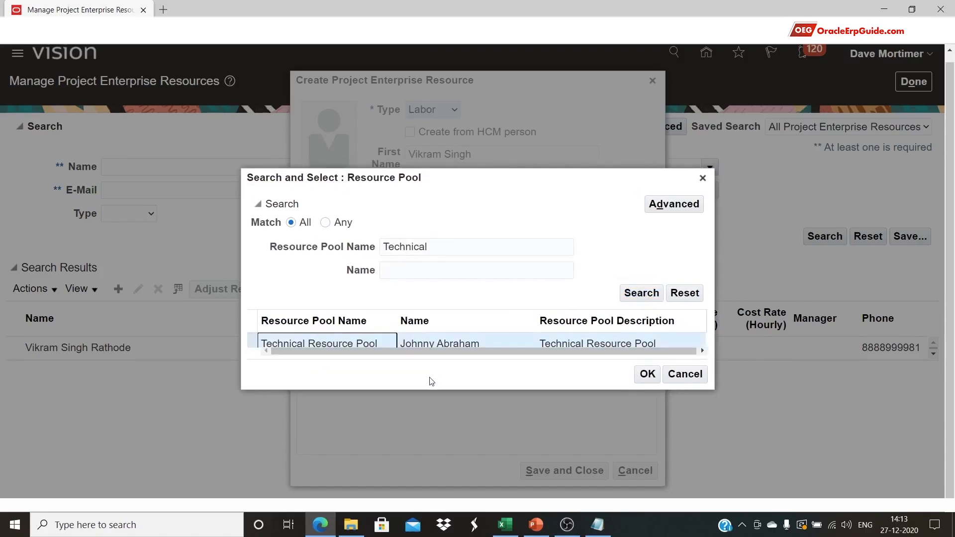
pyautogui.click(647, 374)
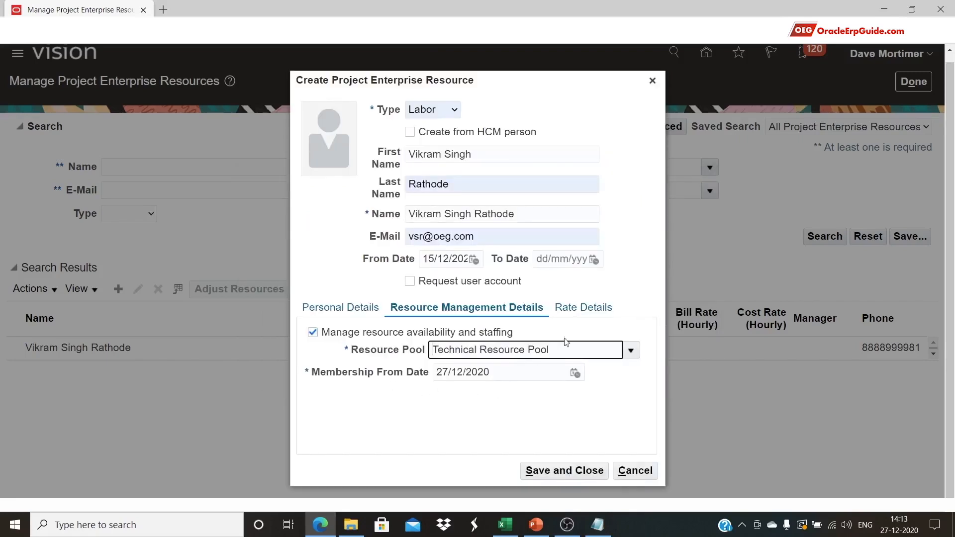
# Enter cost rate 80 and bill rate 100 from cells A19/B19 in Rate Details, then save and close
pyautogui.click(607, 308)
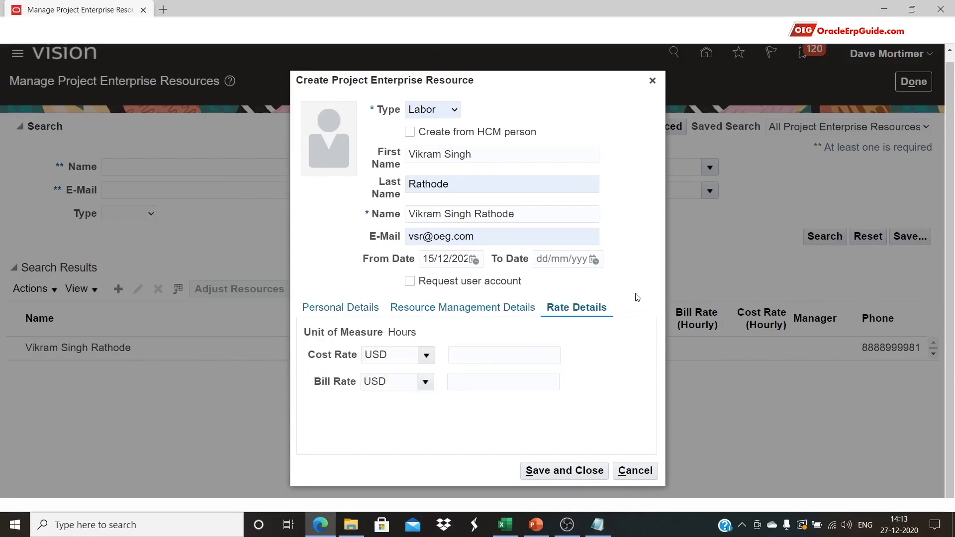
pyautogui.click(505, 525)
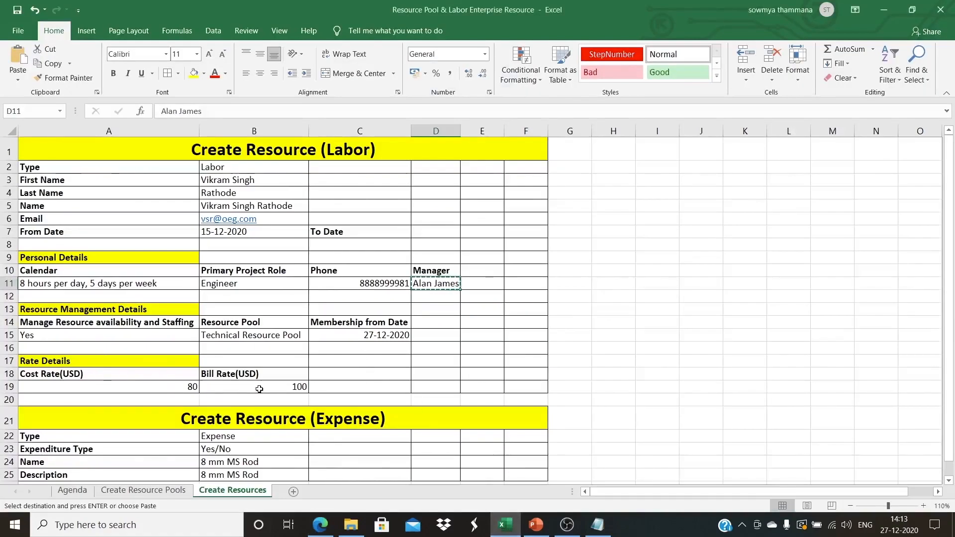
pyautogui.click(189, 388)
pyautogui.click(241, 386)
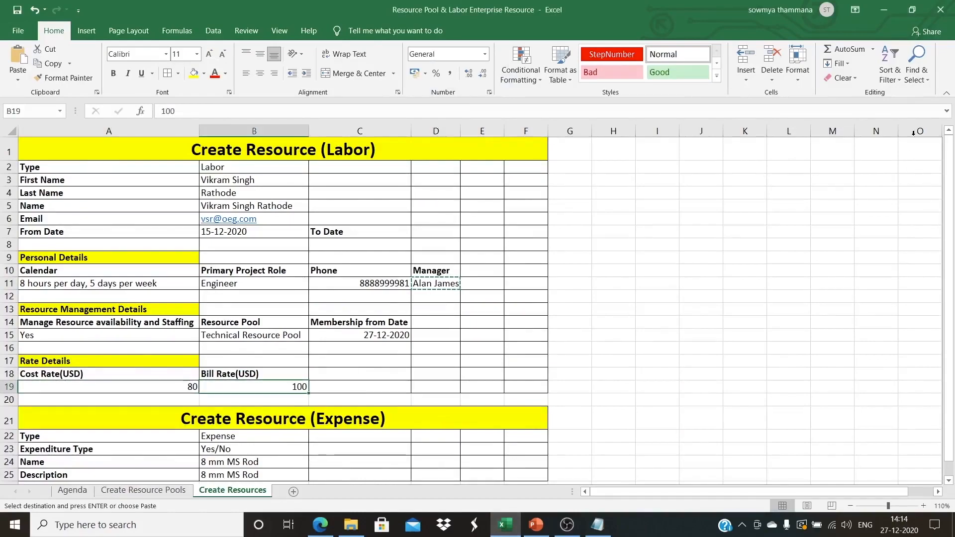
pyautogui.click(883, 10)
pyautogui.click(505, 353)
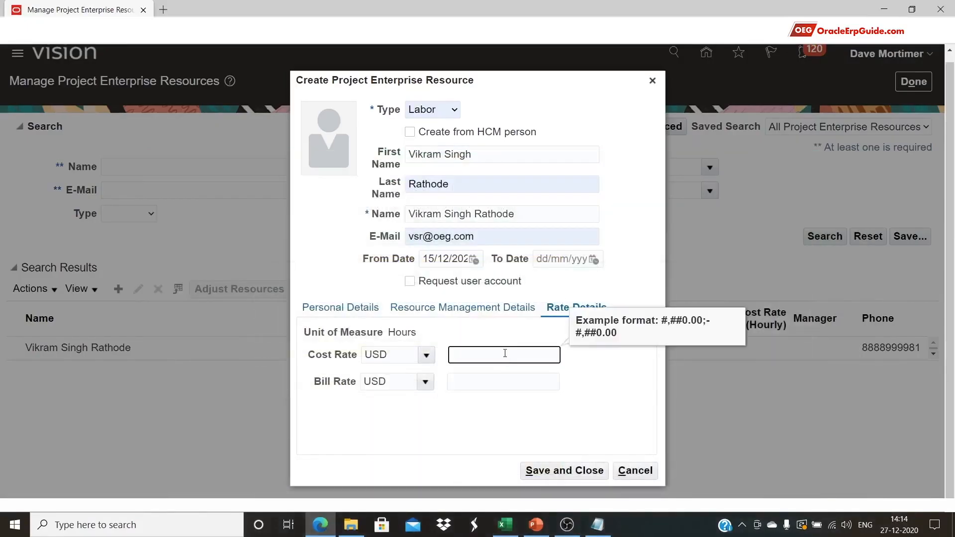
pyautogui.click(518, 382)
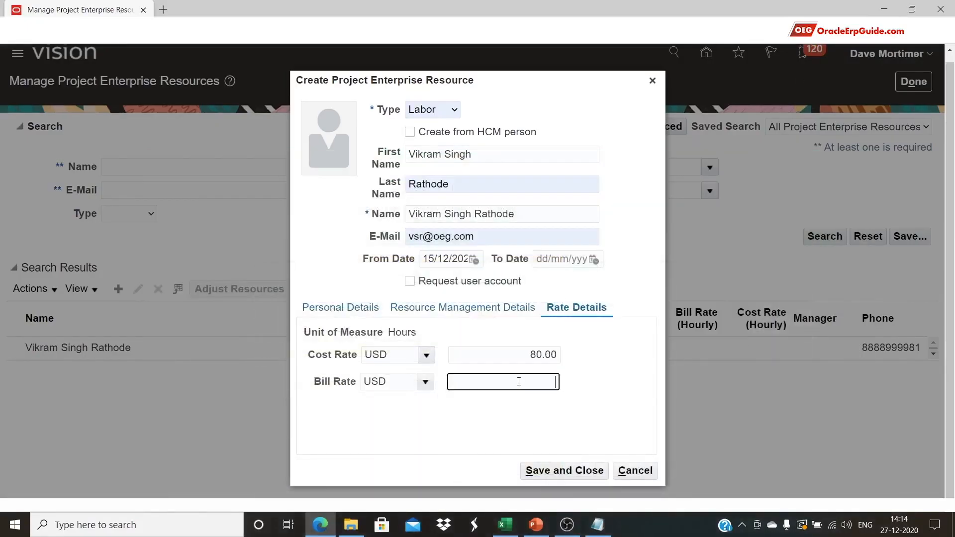
pyautogui.write('100')
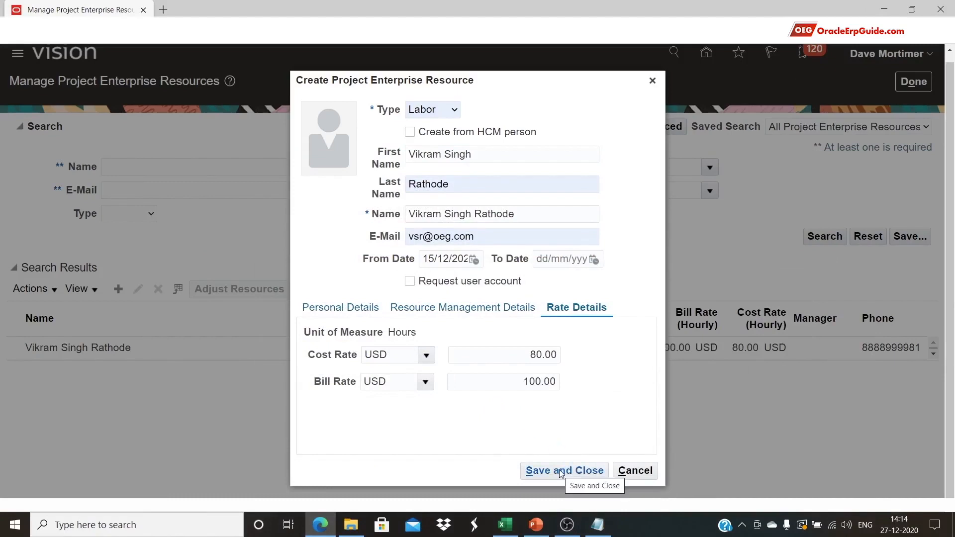
pyautogui.click(560, 471)
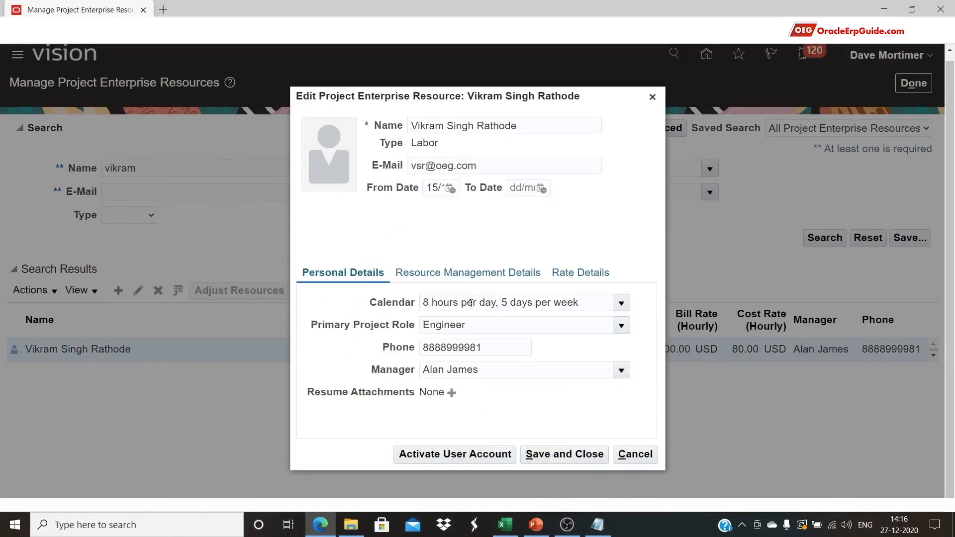
# Review the saved pool membership and 80/100 USD rates, close the dialog, and rerun the search
pyautogui.click(478, 279)
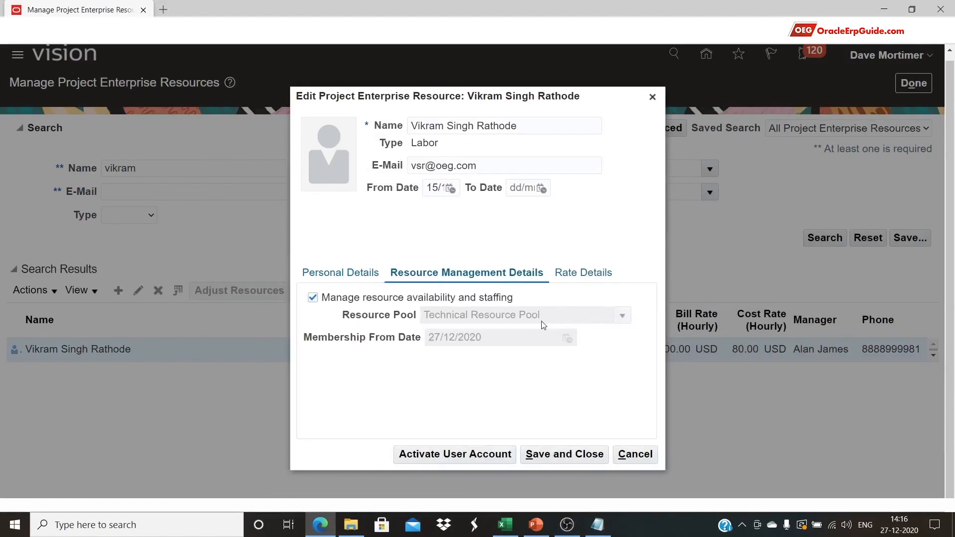
pyautogui.click(564, 273)
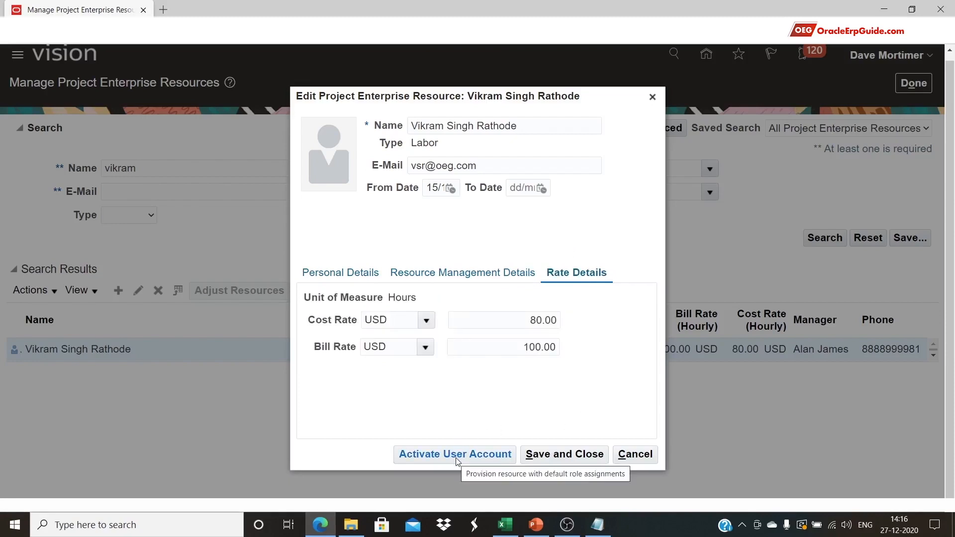
pyautogui.click(569, 455)
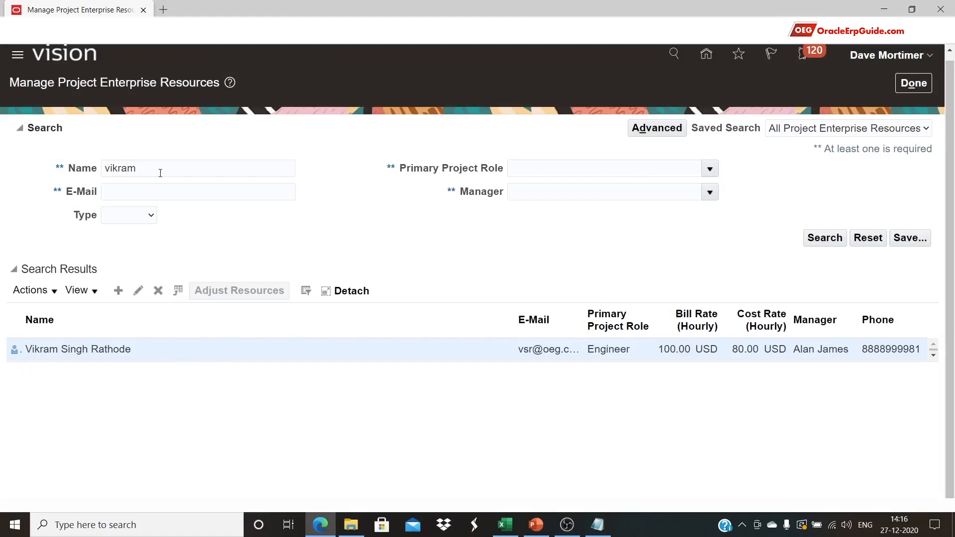
pyautogui.click(823, 238)
# Start a new Expense resource and untick Create from expenditure type
pyautogui.click(118, 291)
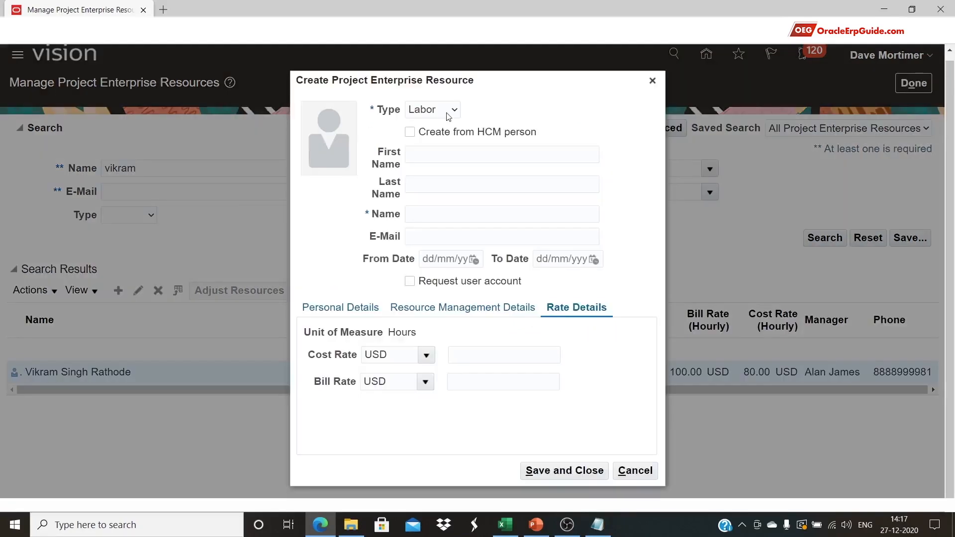
pyautogui.click(448, 116)
pyautogui.click(425, 152)
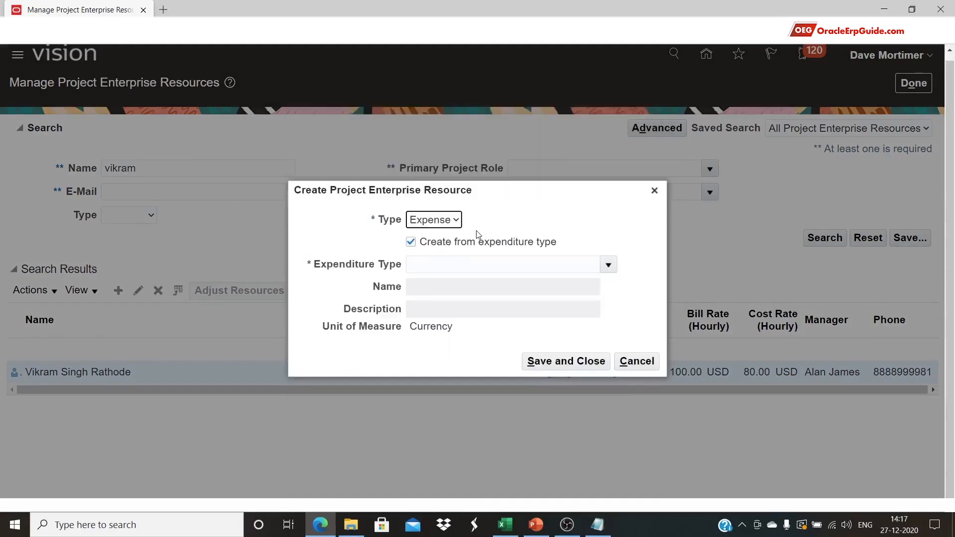
pyautogui.click(608, 265)
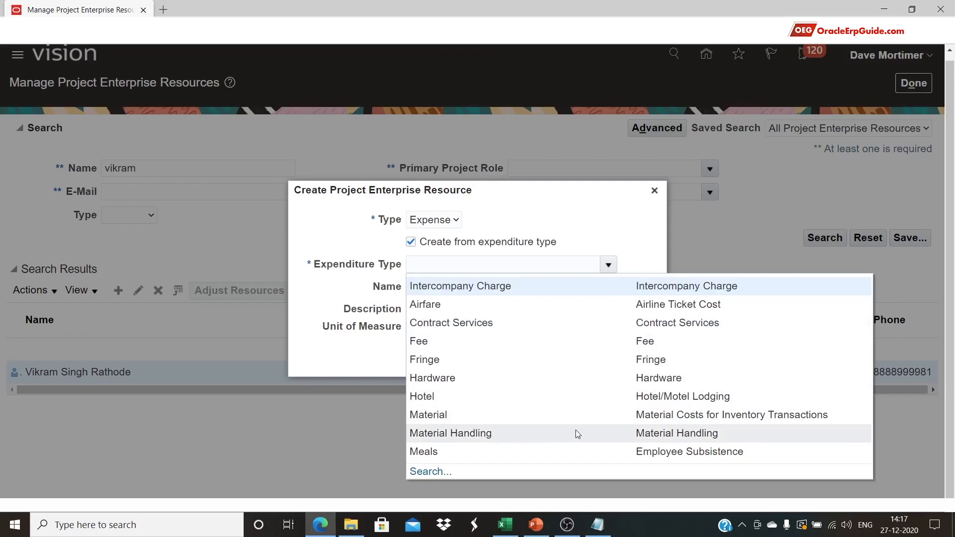
pyautogui.click(410, 242)
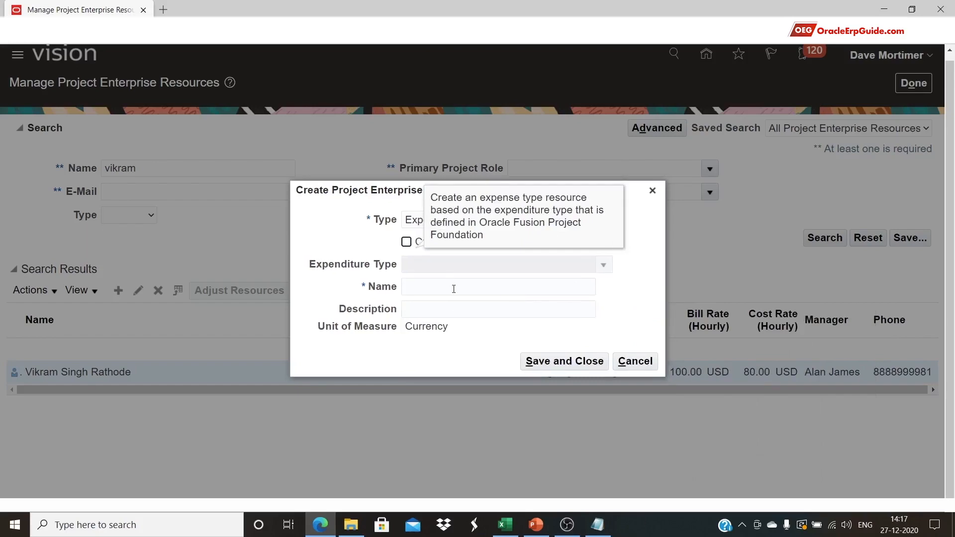
# Copy the expense resource name '8 mm MS Rod' from spreadsheet cell B24
pyautogui.click(454, 289)
pyautogui.click(643, 268)
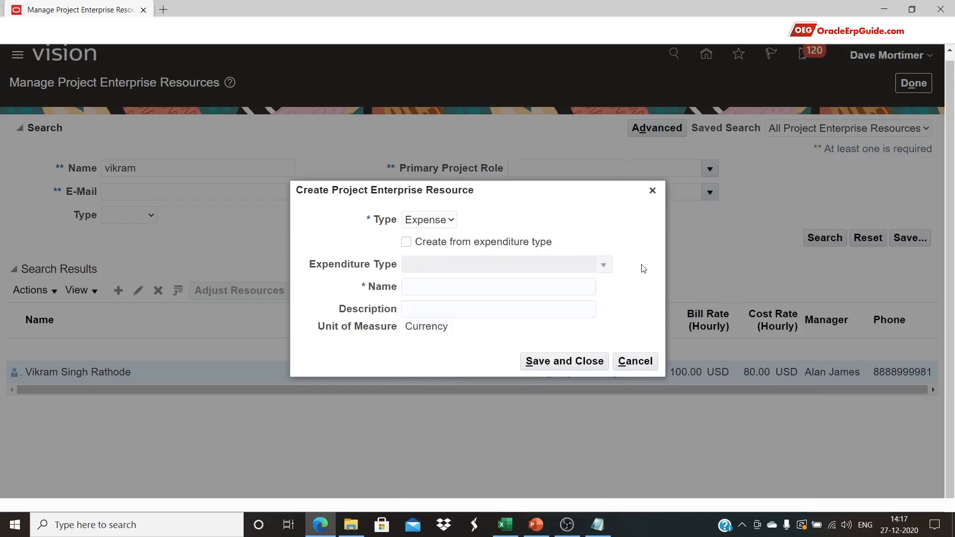
pyautogui.click(506, 526)
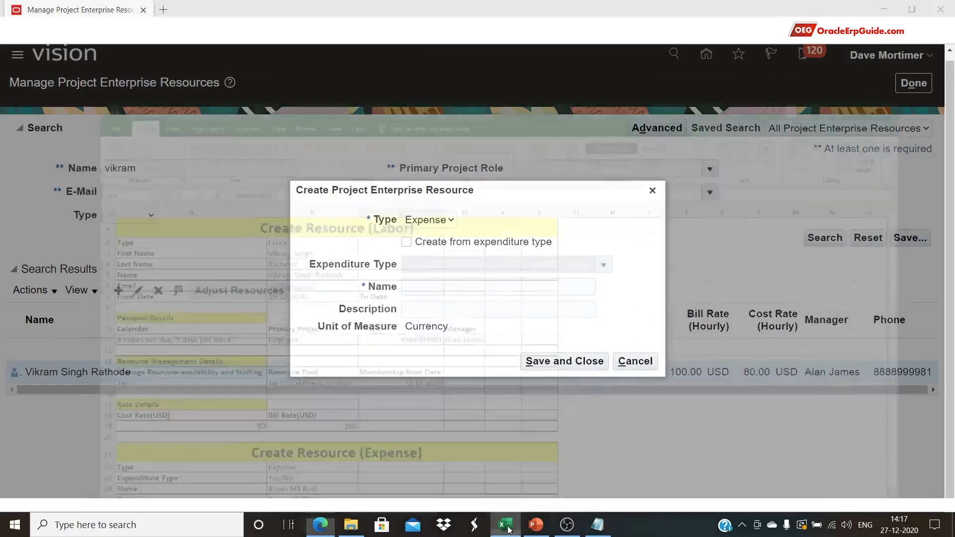
pyautogui.scroll(-1, 222, 407)
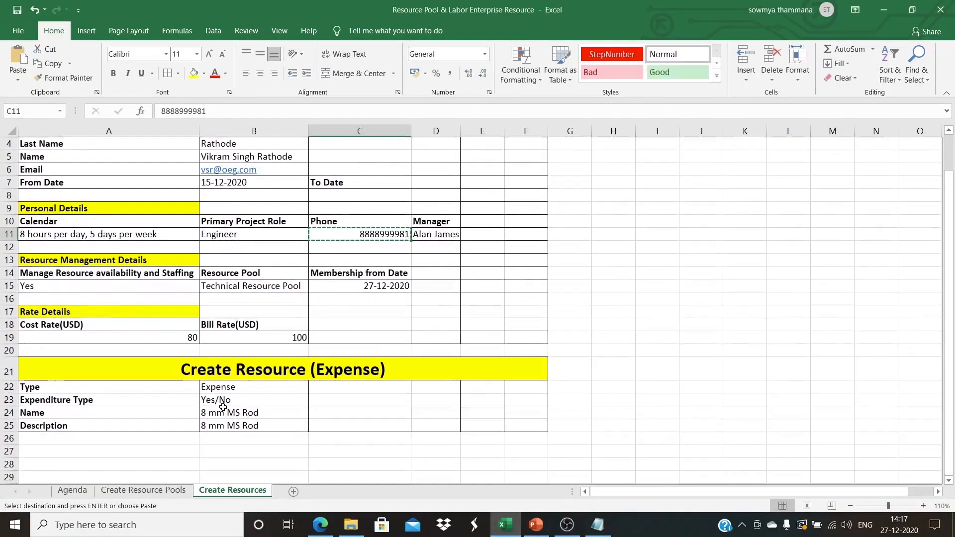
pyautogui.click(224, 411)
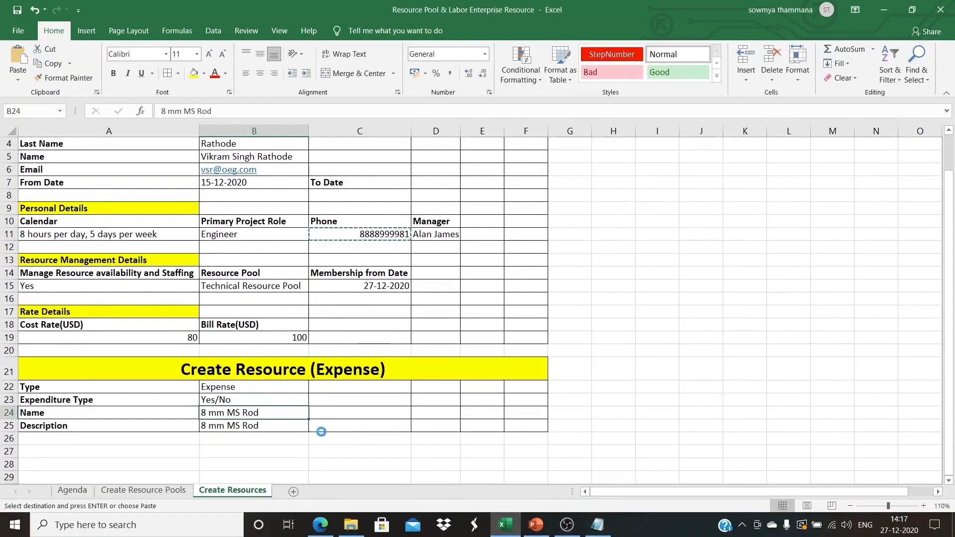
pyautogui.hotkey('ctrl', 'c')
pyautogui.hotkey('alt', 'Tab')
# Enter '8 mm MS Rod' as both Name and Description, then save and close
pyautogui.click(450, 286)
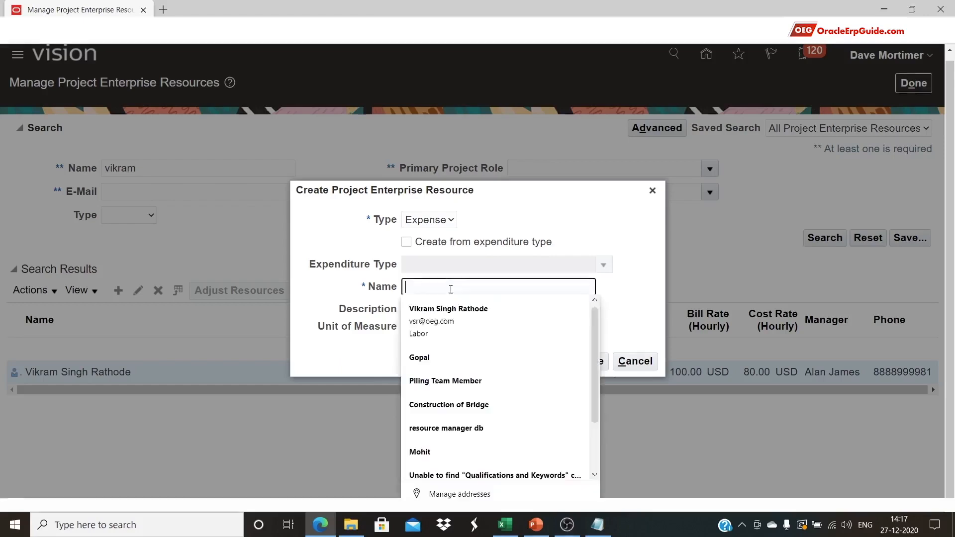
pyautogui.write('8 mm MS Rod')
pyautogui.click(430, 307)
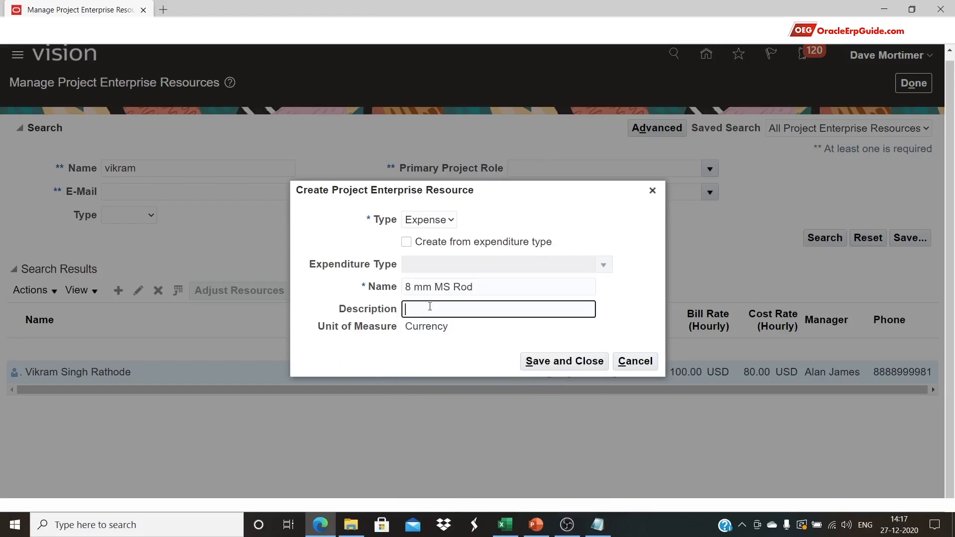
pyautogui.write('8 mm MS Rod')
pyautogui.click(498, 343)
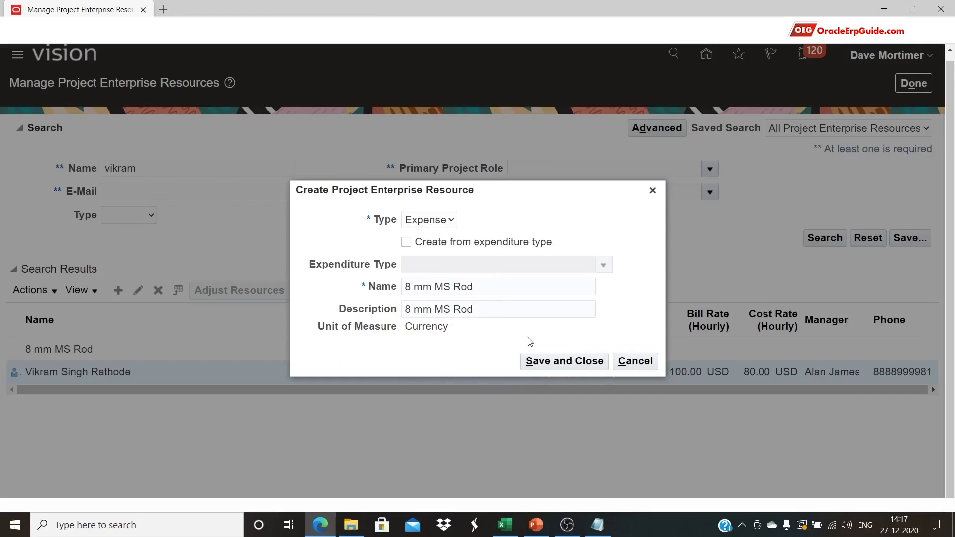
pyautogui.click(552, 364)
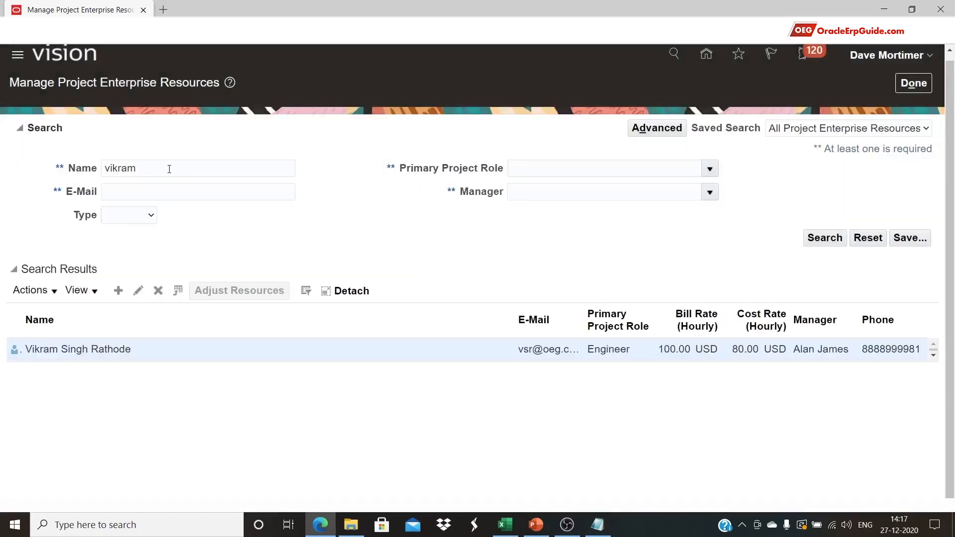
# Clear the previous Name search term and limit the search Type to Expense
pyautogui.doubleClick(169, 167)
pyautogui.press('BackSpace')
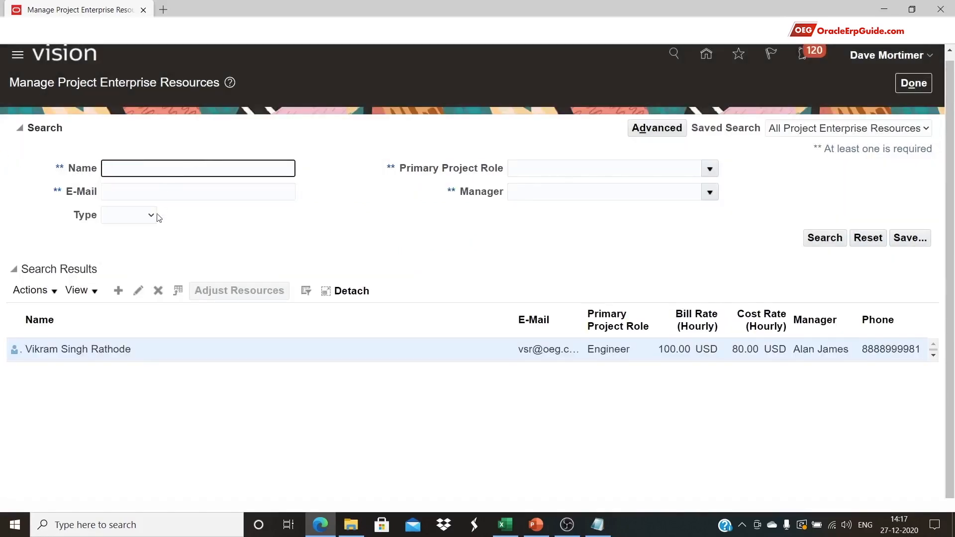
pyautogui.click(147, 215)
pyautogui.click(148, 255)
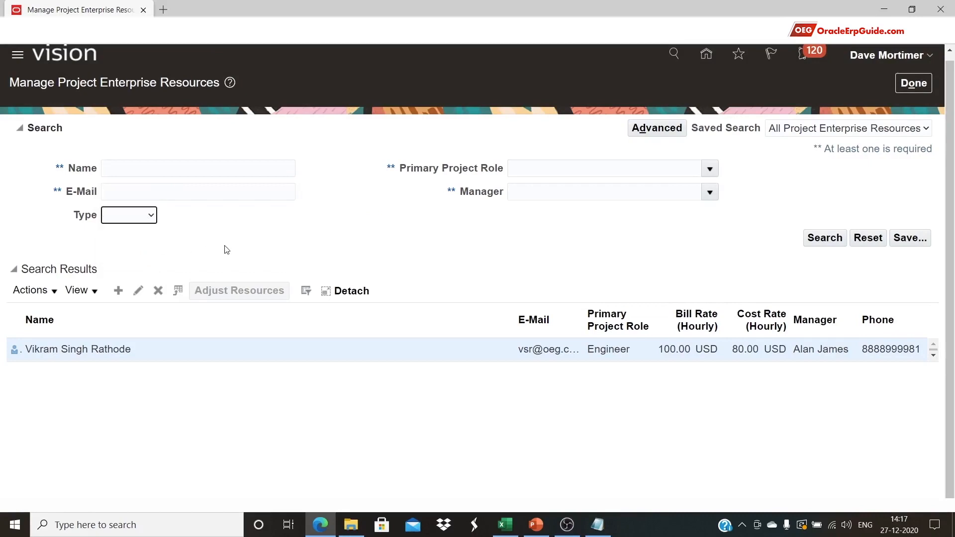
pyautogui.click(147, 216)
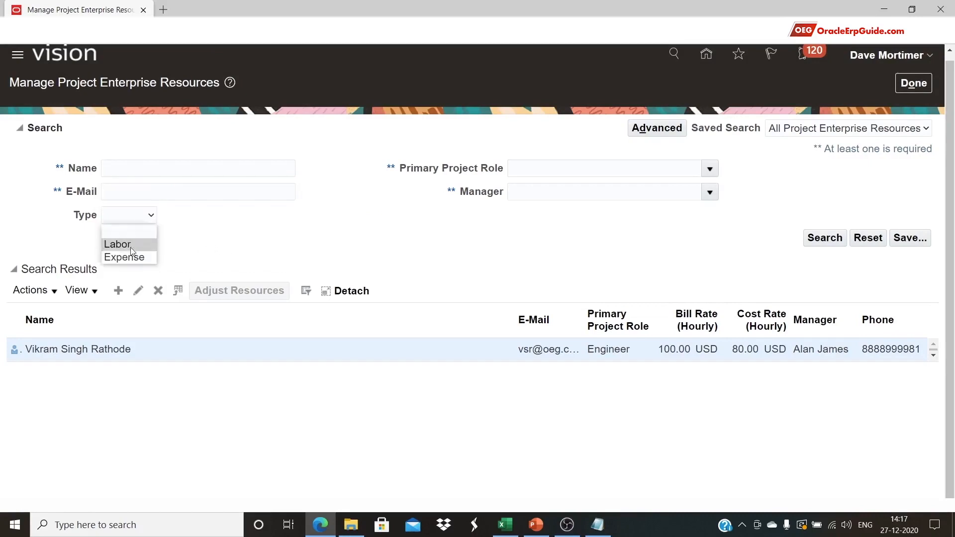
pyautogui.click(125, 257)
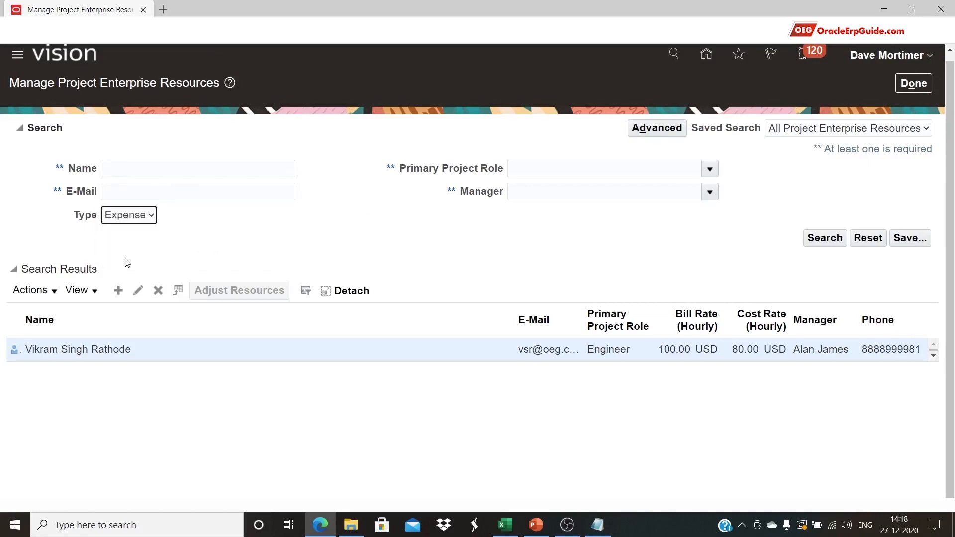
# Search by the name '8 mm MS Rod' and select the matching result
pyautogui.click(120, 168)
pyautogui.hotkey('ctrl', 'v')
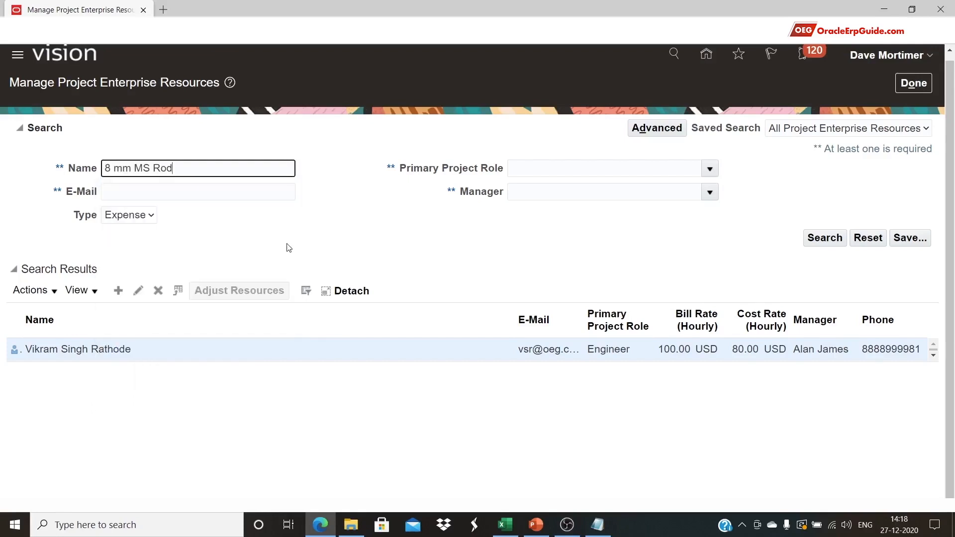
pyautogui.click(317, 255)
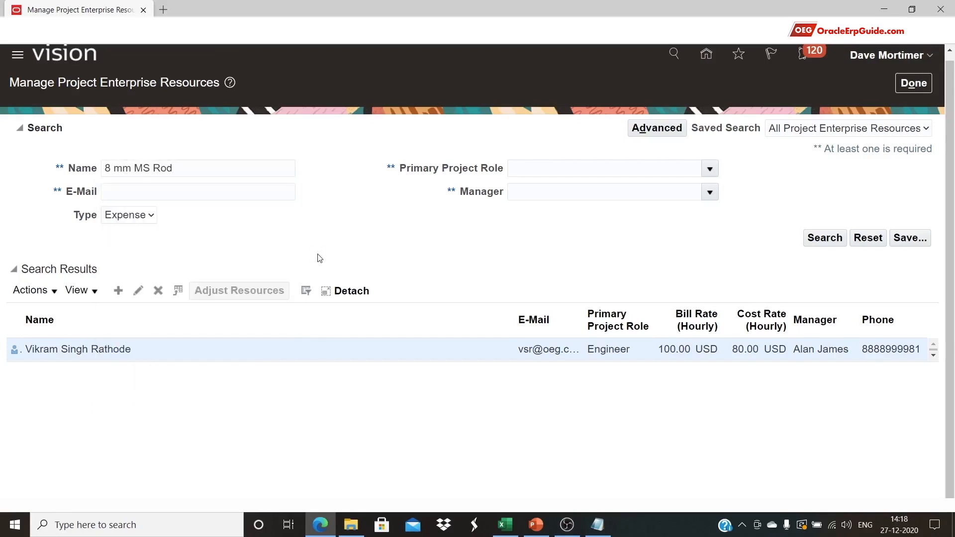
pyautogui.click(819, 239)
pyautogui.click(235, 354)
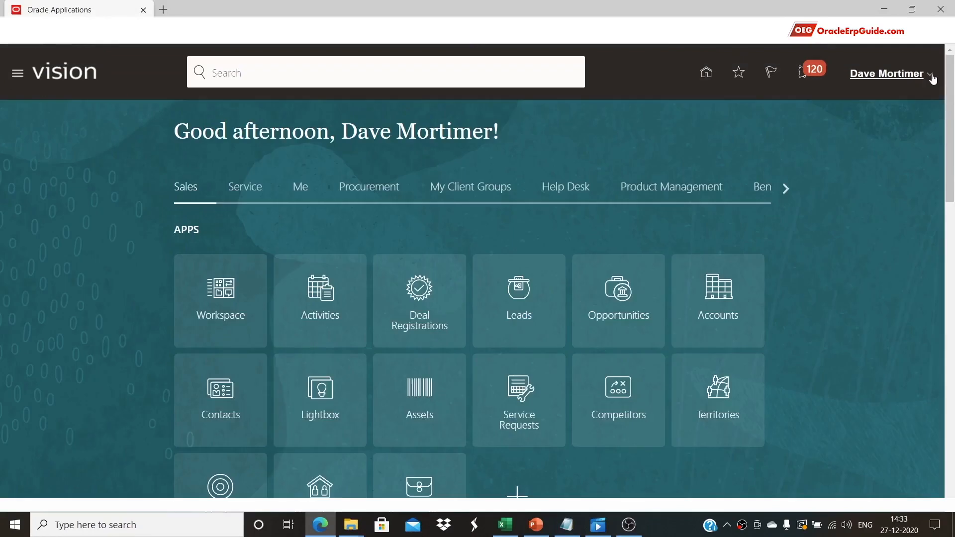
# Go to Setup and Maintenance and choose the Project Execution Management offering
pyautogui.click(929, 76)
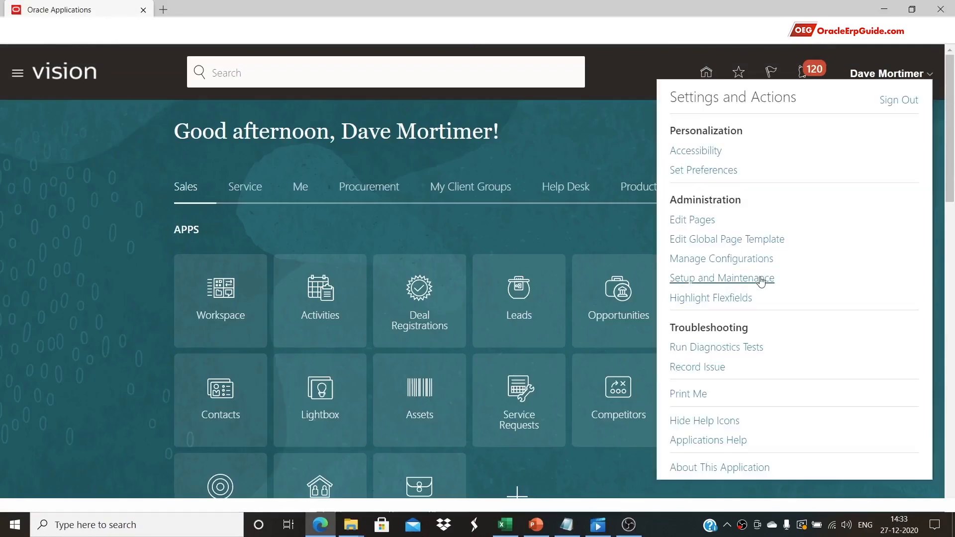
pyautogui.click(756, 278)
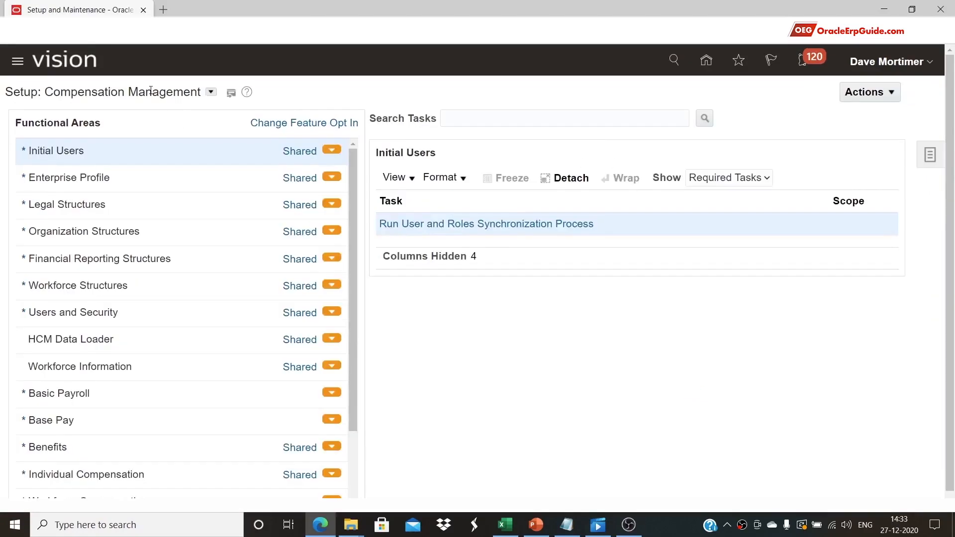
pyautogui.click(210, 94)
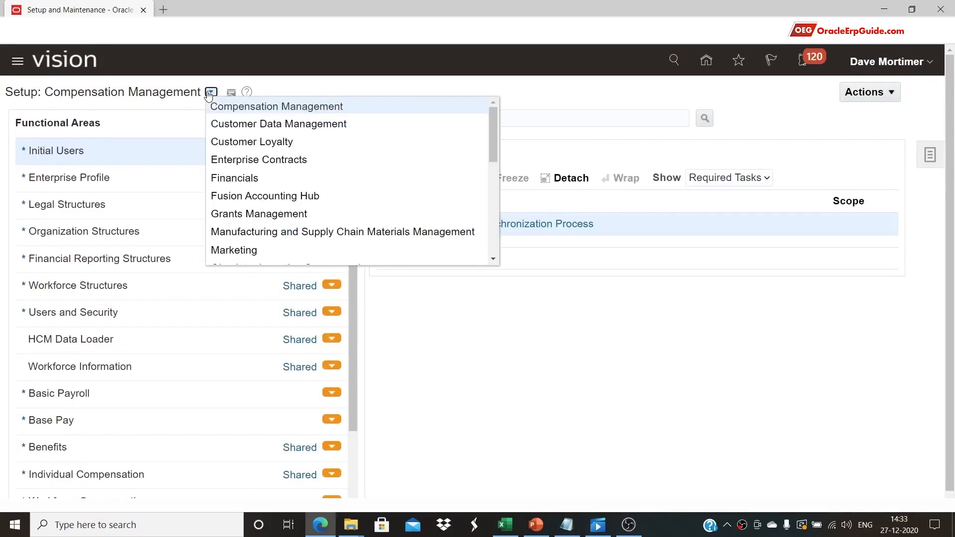
pyautogui.scroll(-3, 297, 180)
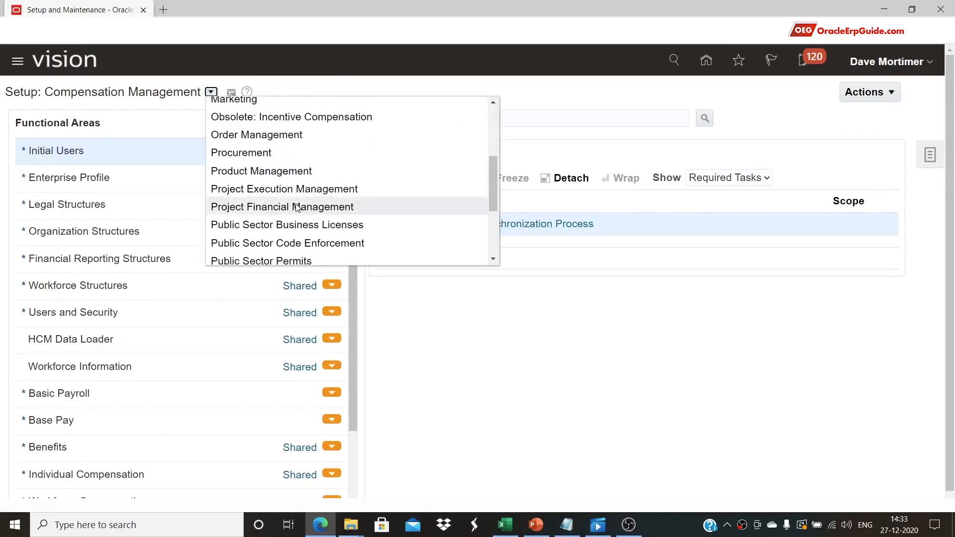
pyautogui.click(284, 189)
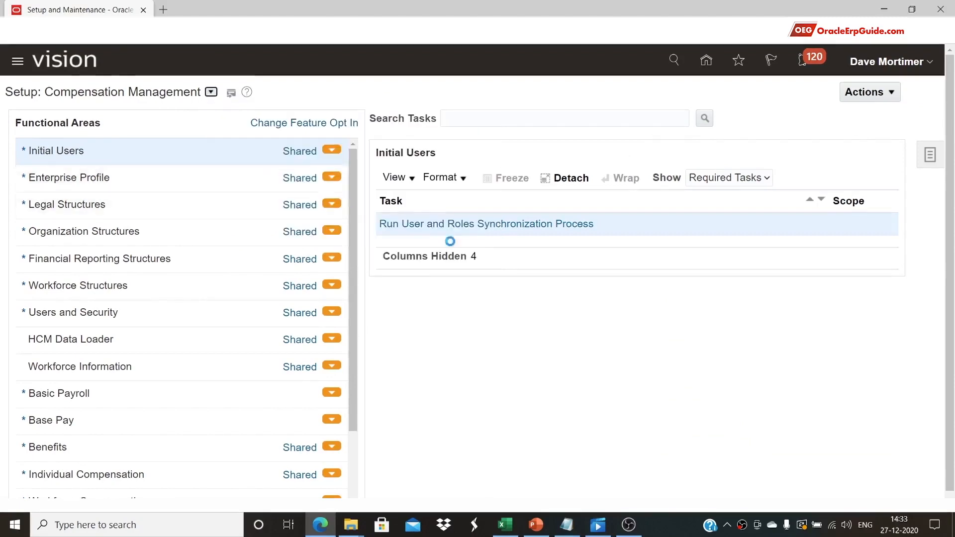
# Search setup tasks for 'manage resource pool' and open Manage Resource Pools
pyautogui.click(482, 120)
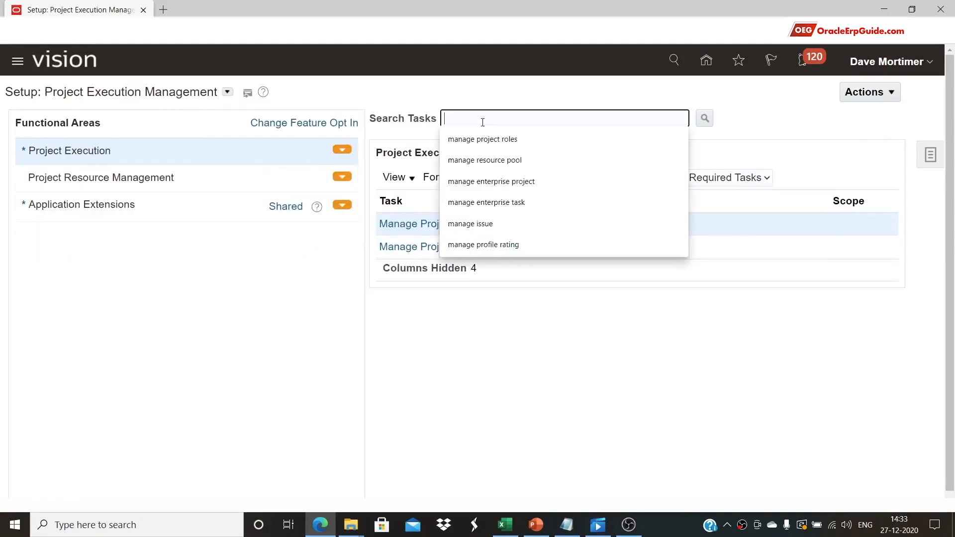
pyautogui.click(496, 159)
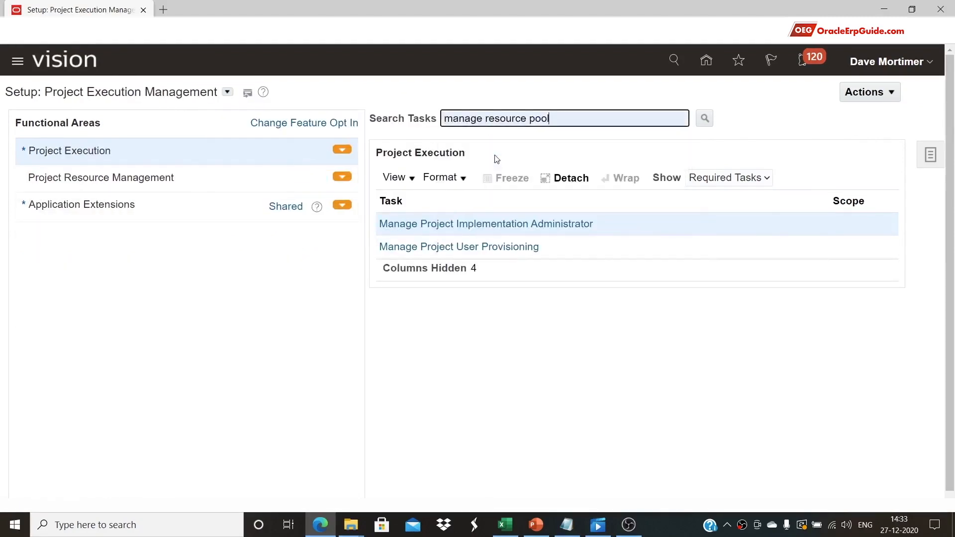
pyautogui.click(704, 118)
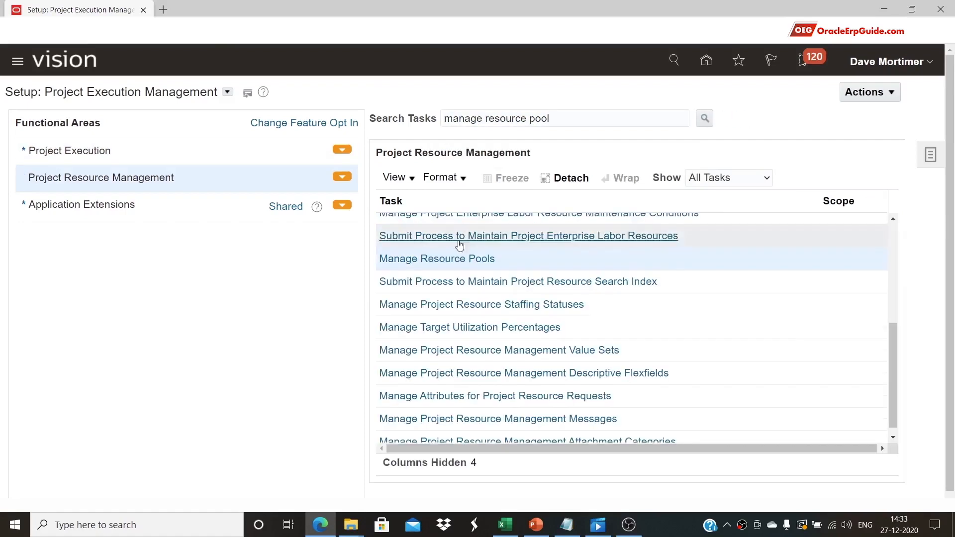
pyautogui.click(456, 259)
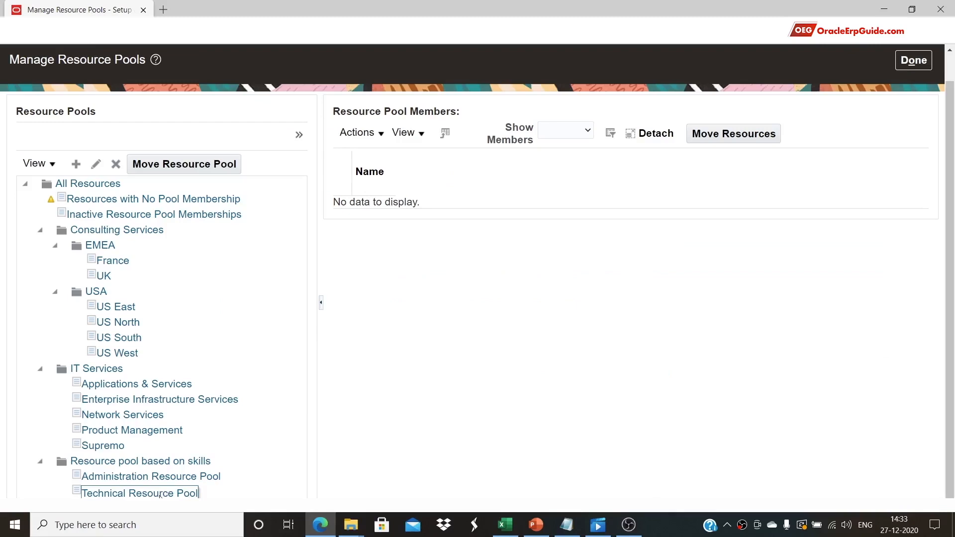
# Open Technical Resource Pool's members and check the new labor resource's row, current from 27/12/20
pyautogui.click(160, 493)
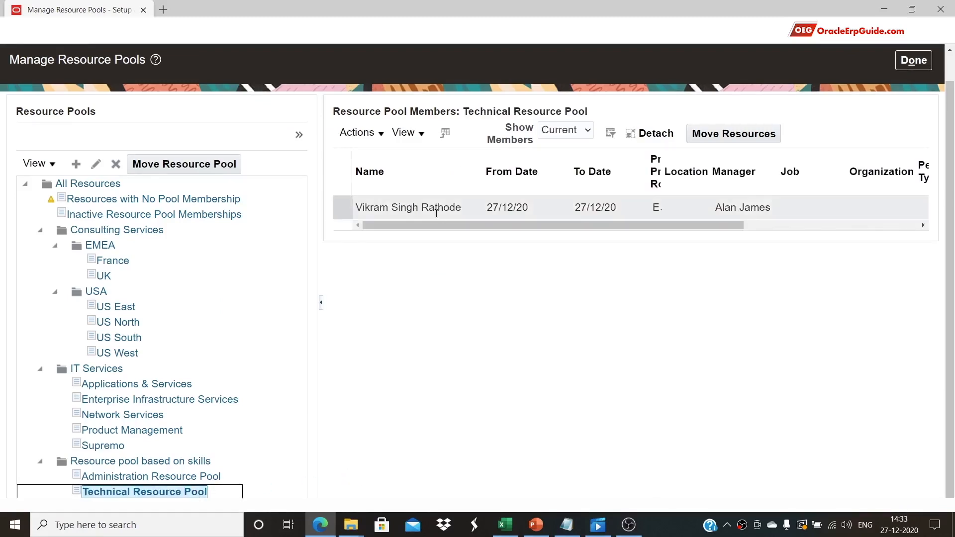
pyautogui.click(436, 218)
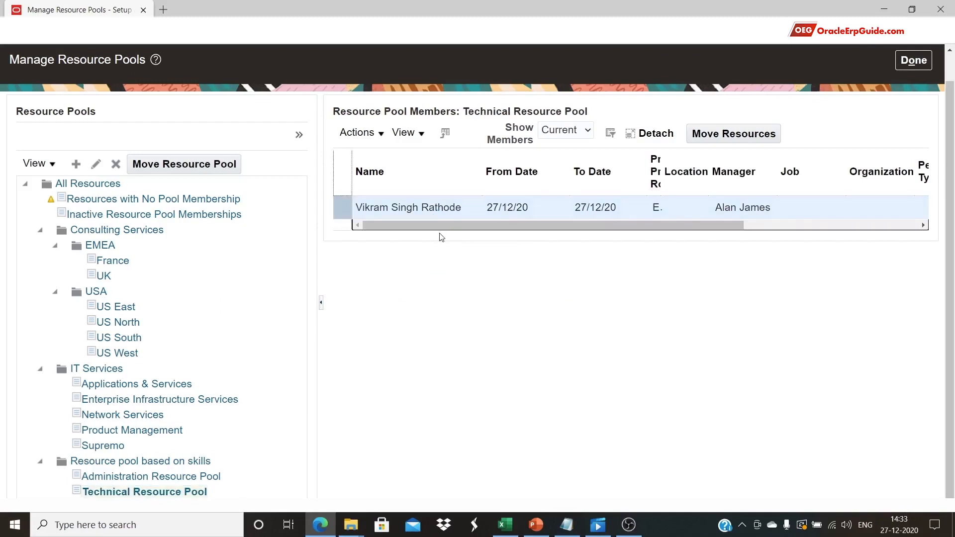
pyautogui.moveTo(423, 226); pyautogui.dragTo(375, 237)
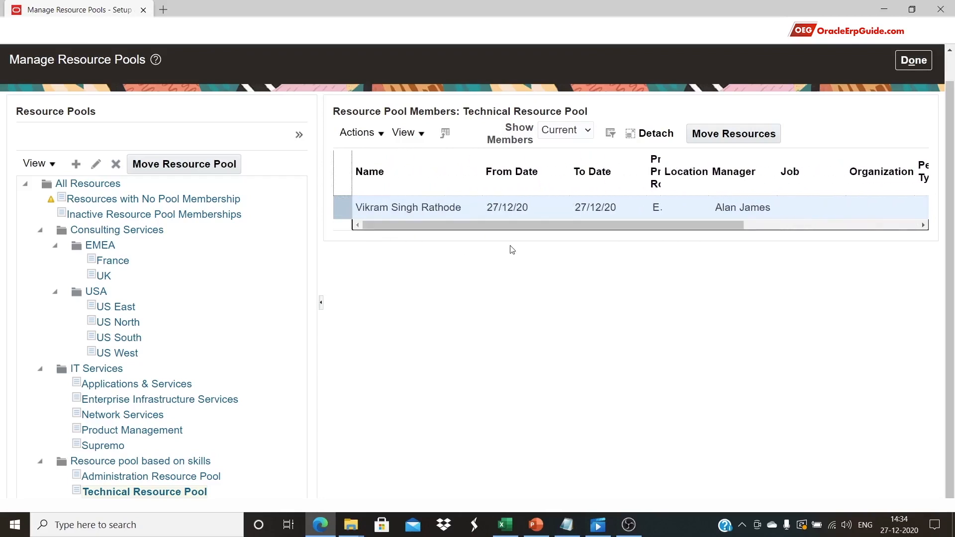